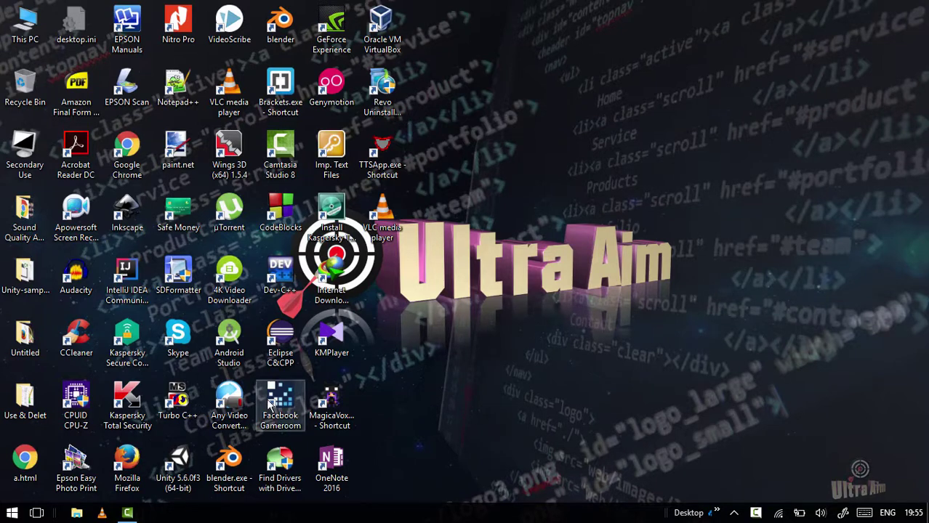
# Step: Launch Unity 5.6.0f3 (64-bit) and open Mozilla Firefox from the desktop
pyautogui.doubleClick(187, 465)
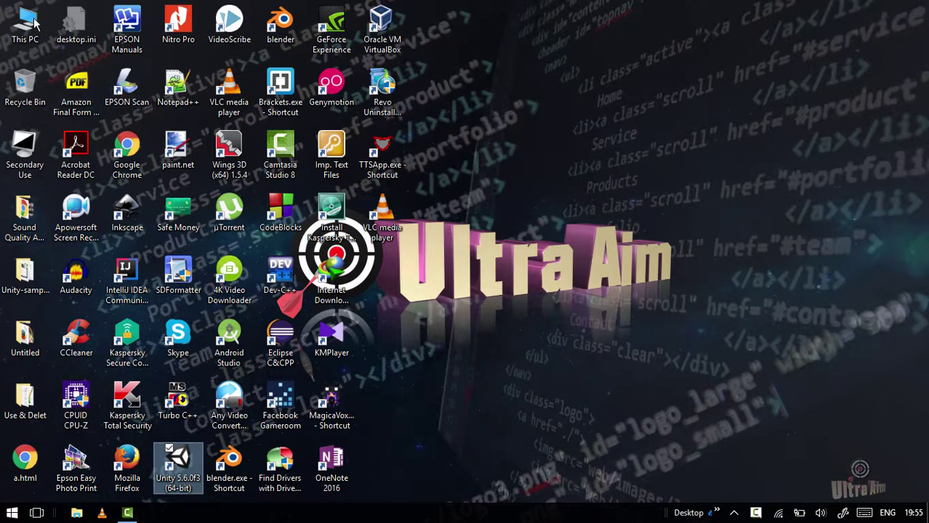
pyautogui.doubleClick(138, 459)
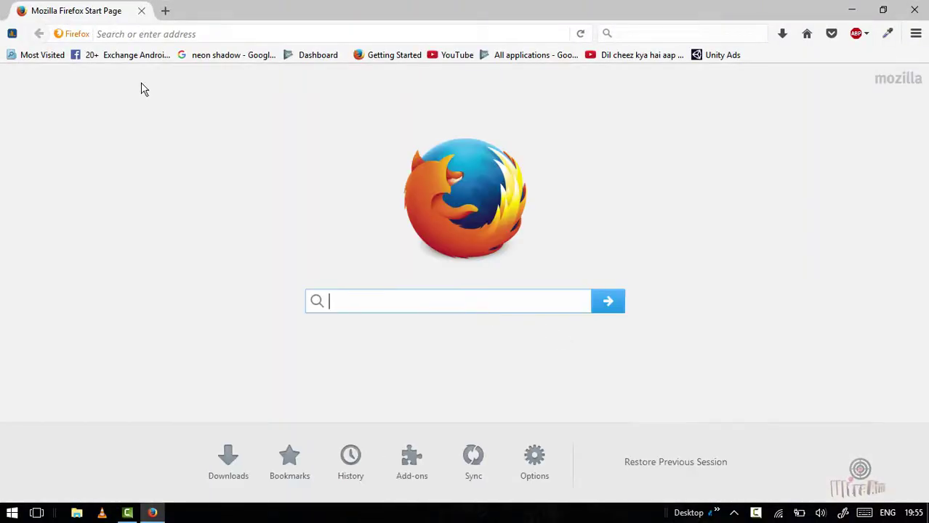
# Step: Search Google for "particle effect" and show the image results
pyautogui.click(175, 33)
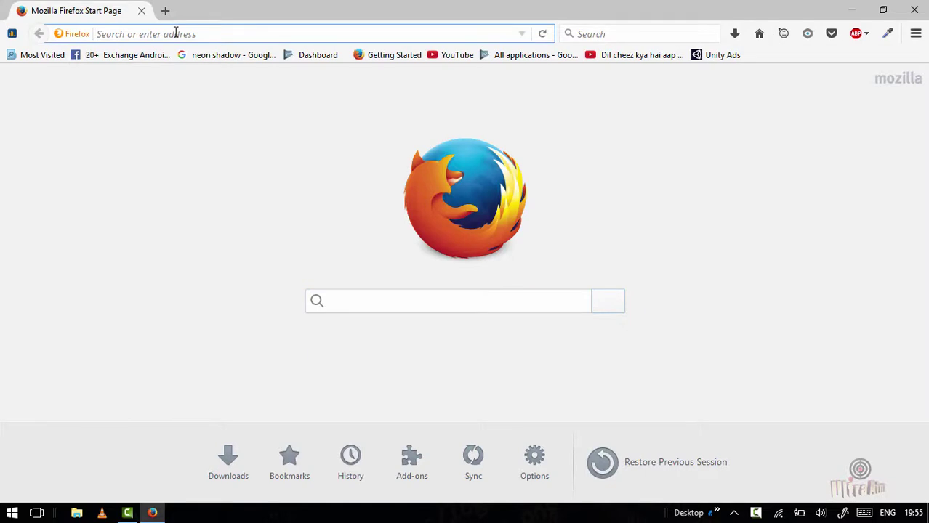
pyautogui.write('particle')
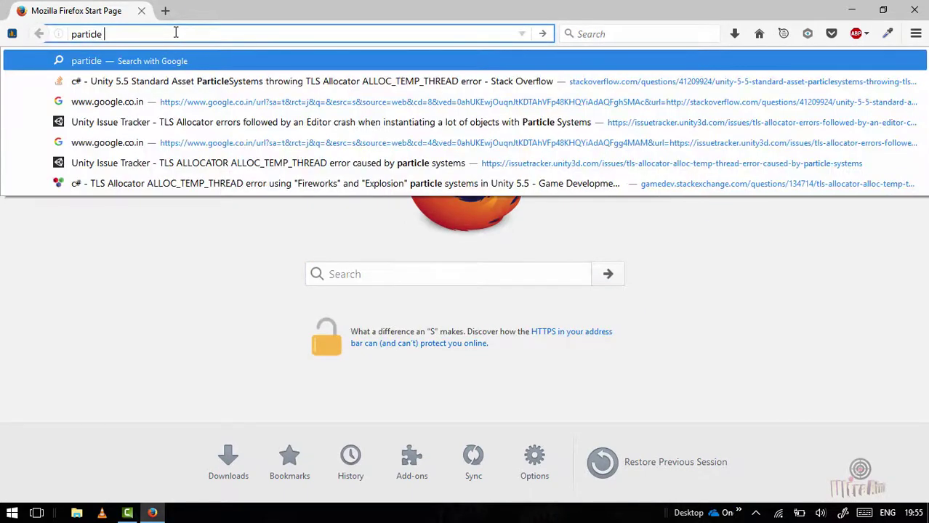
pyautogui.write(' effe')
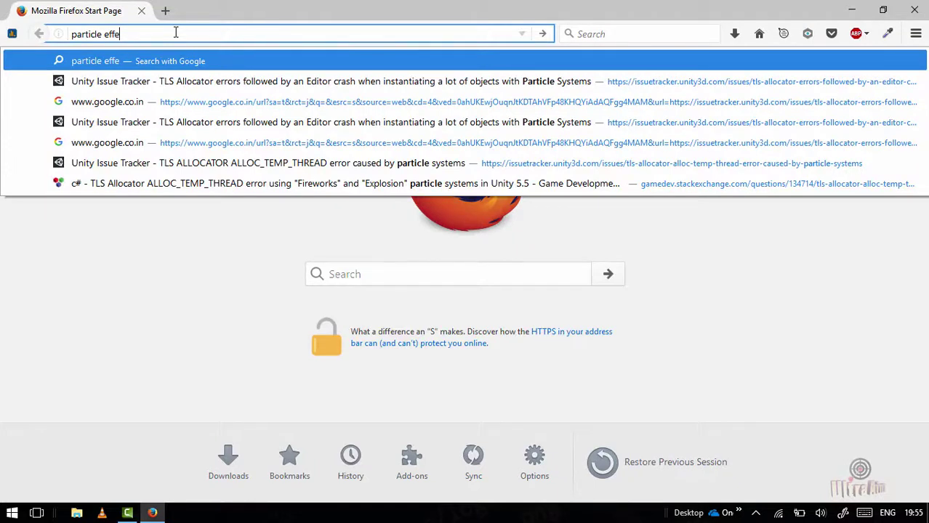
pyautogui.write('ct')
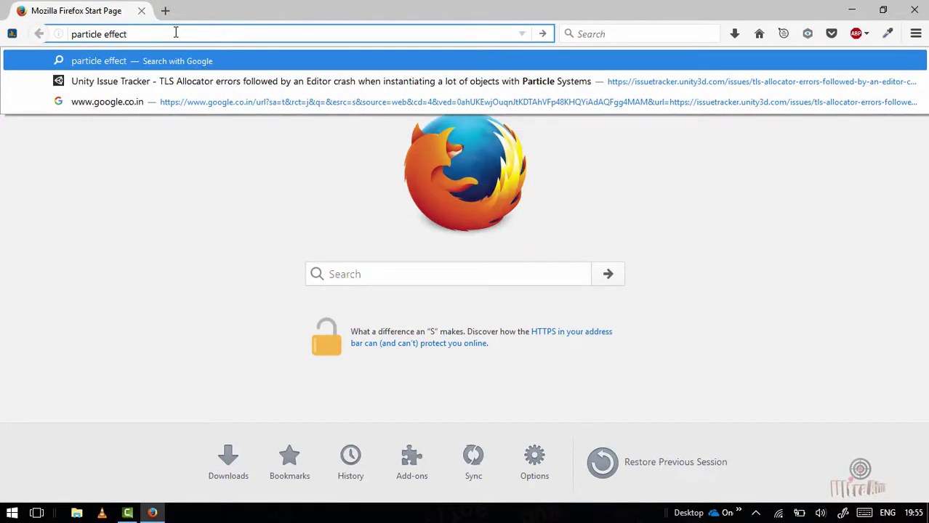
pyautogui.press('Return')
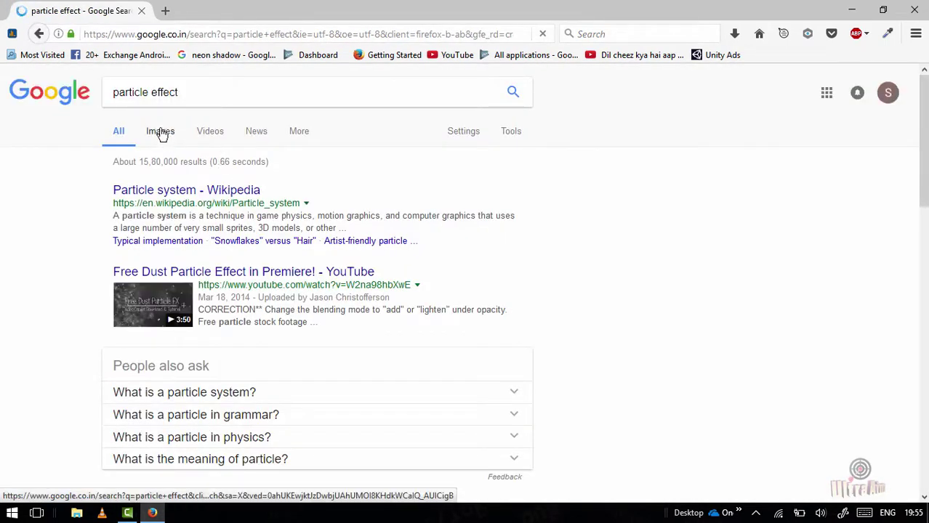
pyautogui.click(161, 131)
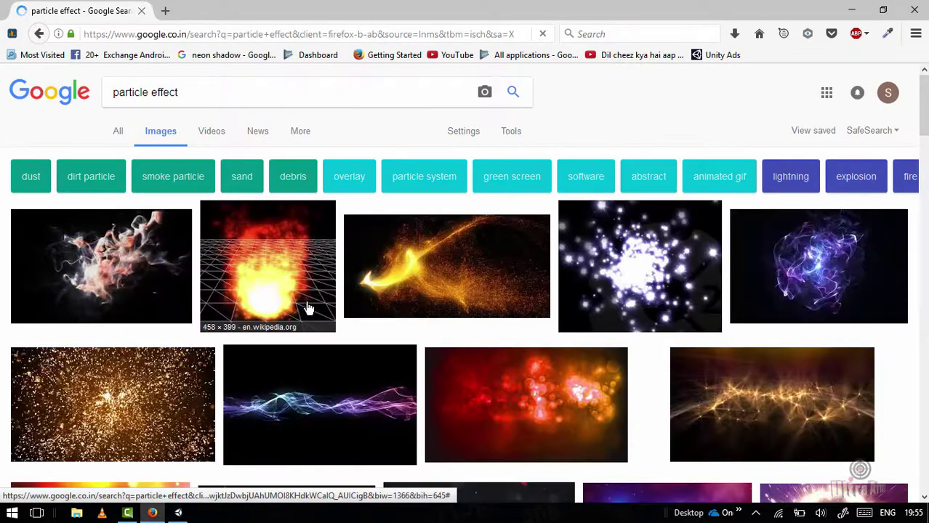
# Step: Examine the particle effect image results in the browser for examples of different effect types
pyautogui.scroll(-3, 312, 305)
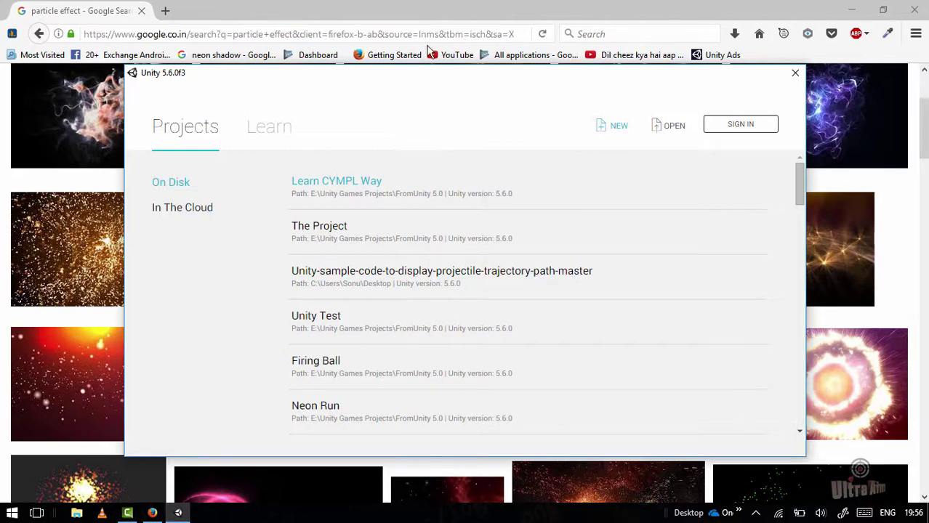
pyautogui.click(470, 13)
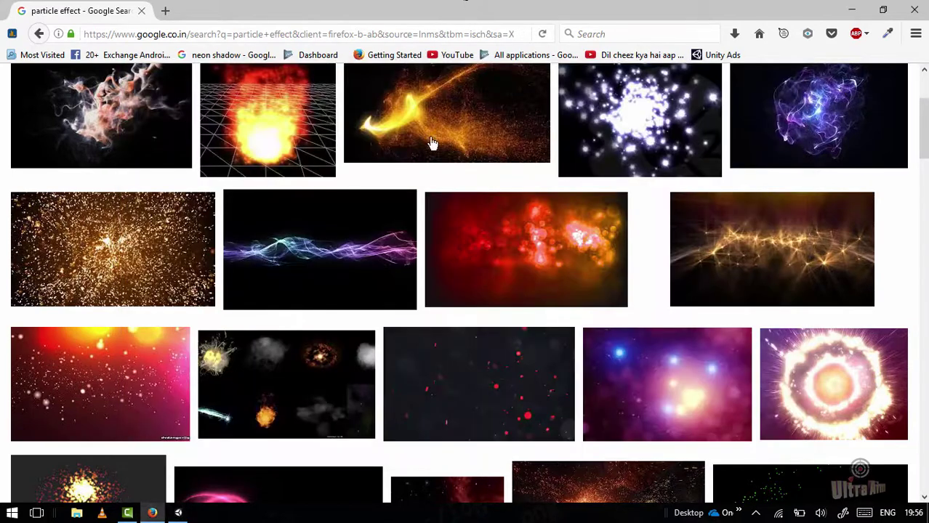
pyautogui.scroll(3, 436, 279)
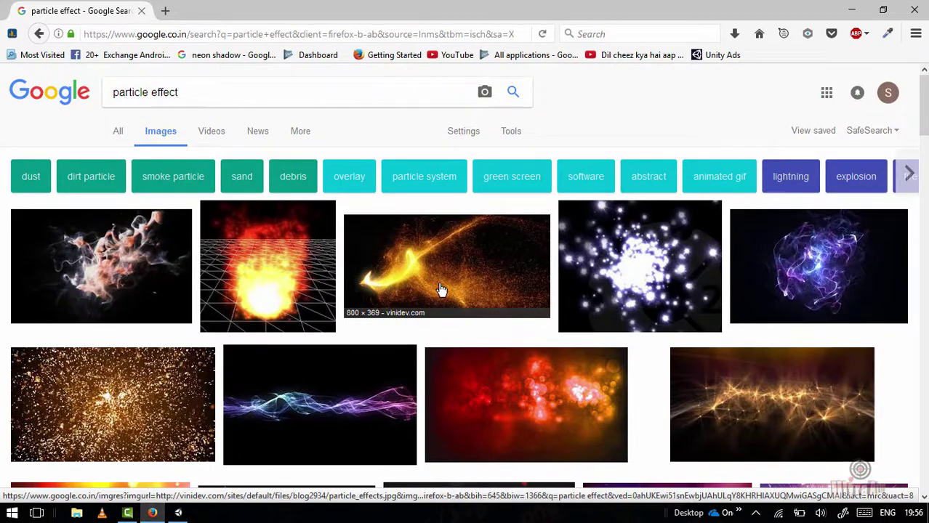
pyautogui.scroll(-2, 265, 275)
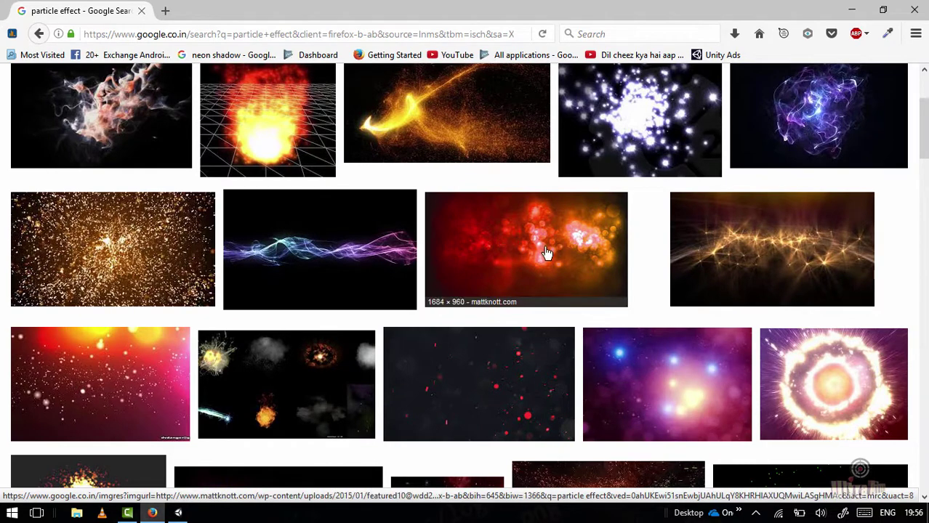
pyautogui.scroll(1, 573, 280)
pyautogui.scroll(1, 573, 280)
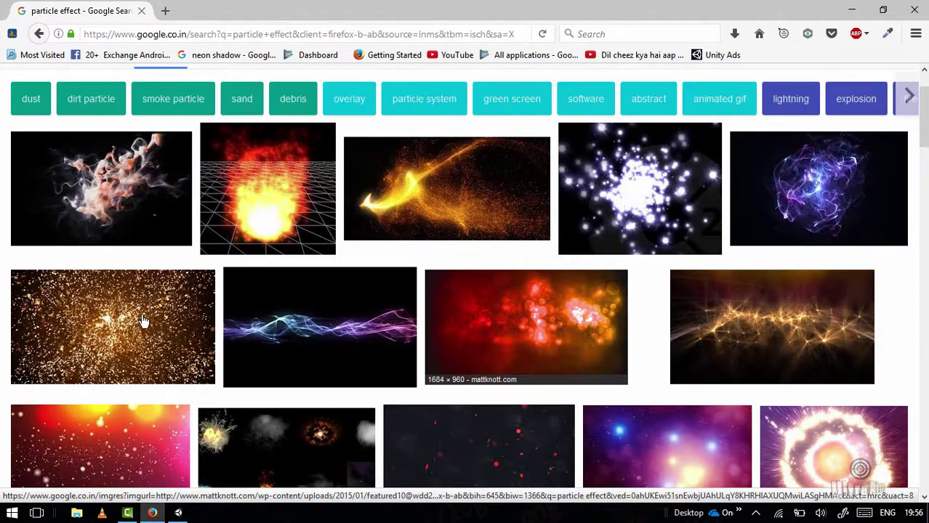
pyautogui.scroll(-1, 117, 301)
pyautogui.scroll(-5, 554, 357)
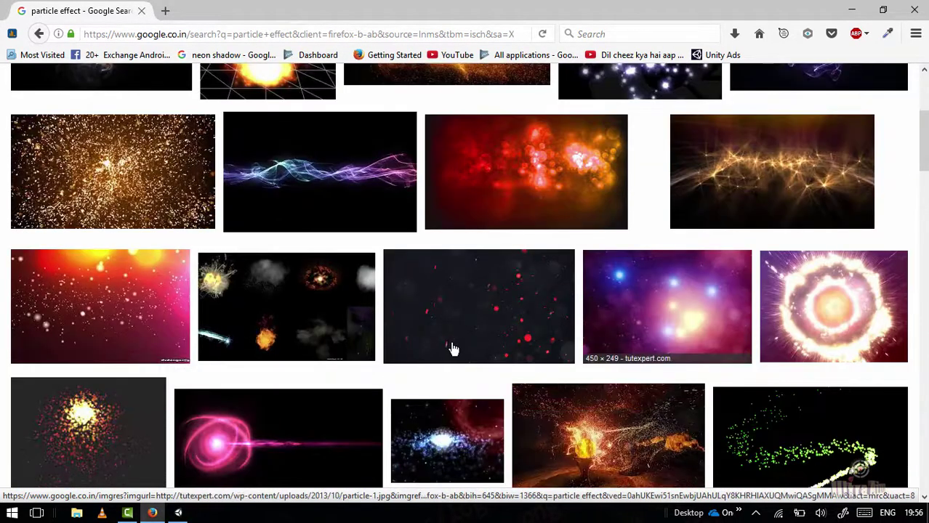
pyautogui.scroll(-2, 313, 344)
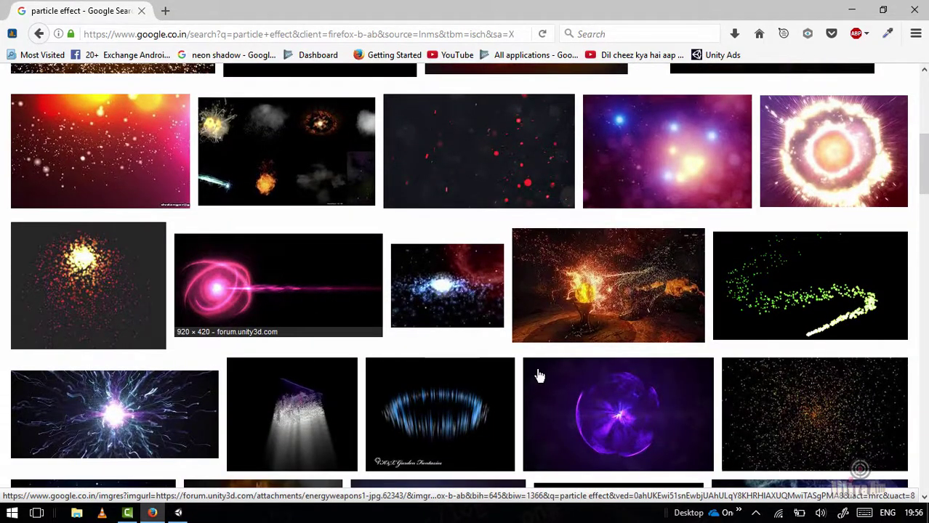
pyautogui.scroll(-2, 494, 385)
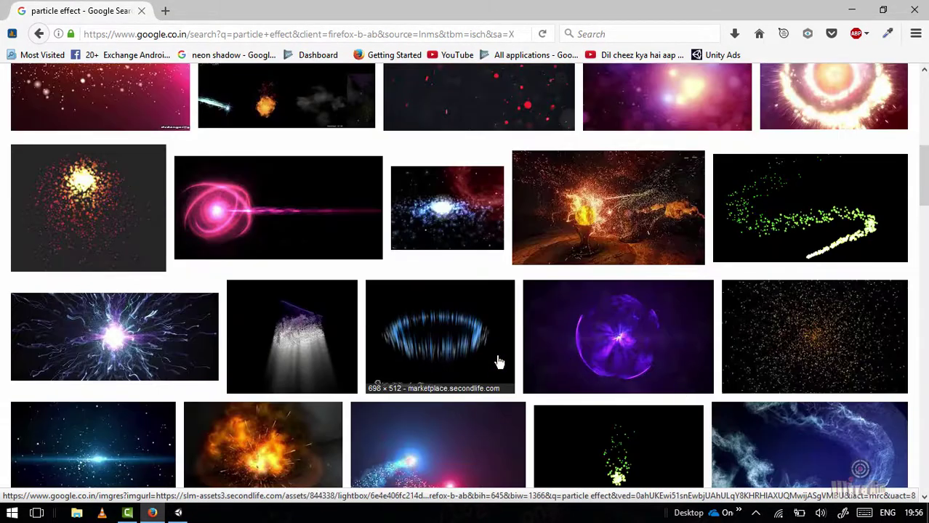
pyautogui.scroll(-3, 499, 366)
pyautogui.scroll(-4, 496, 362)
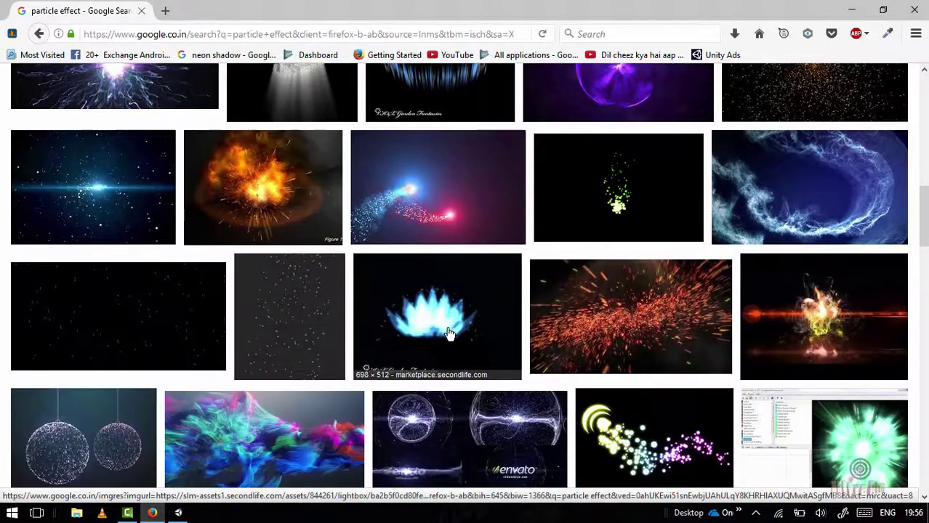
# Step: Switch to the Unity launcher and name the new 3D project "Learning Particle System"
pyautogui.click(178, 513)
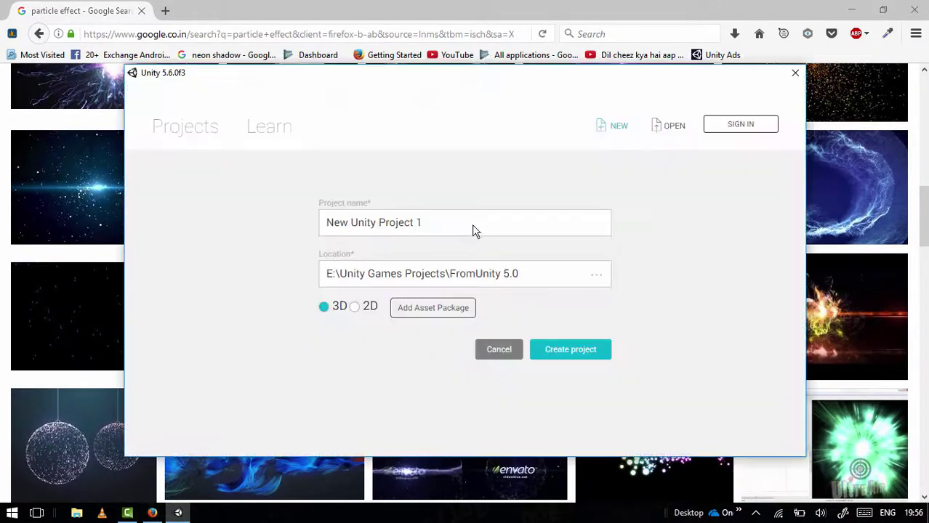
pyautogui.click(440, 222)
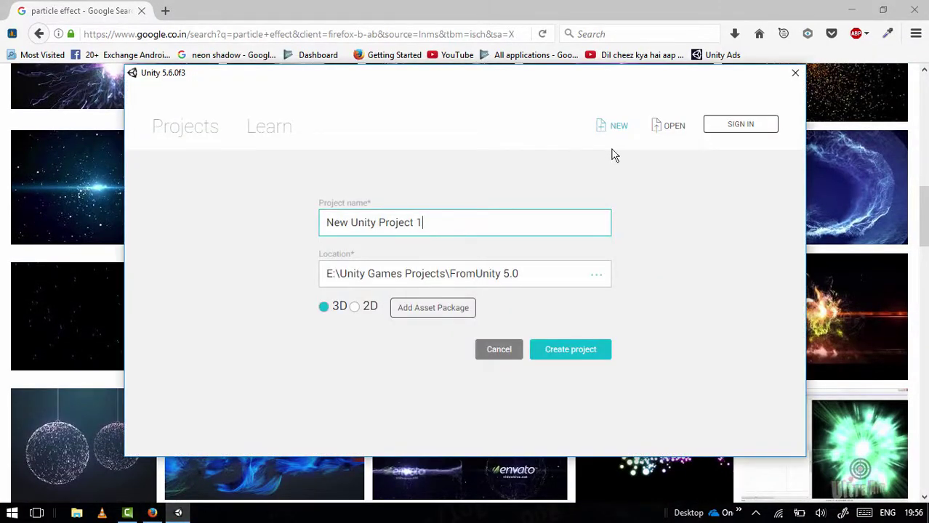
pyautogui.hotkey('ctrl', 'a')
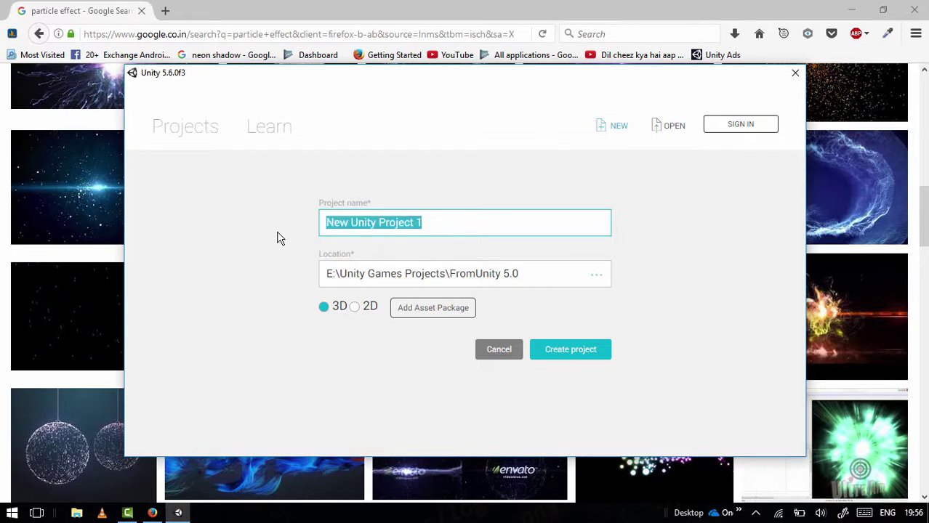
pyautogui.write('Learning Particle System')
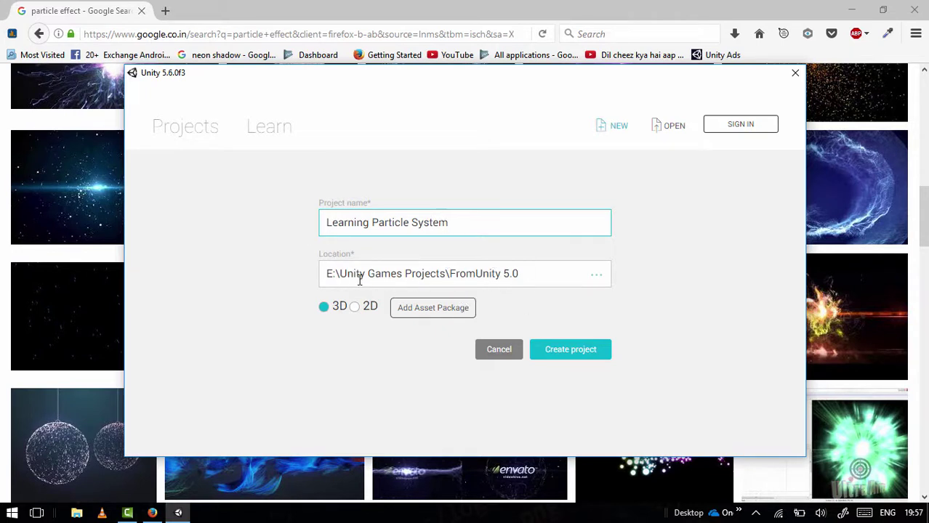
pyautogui.click(598, 275)
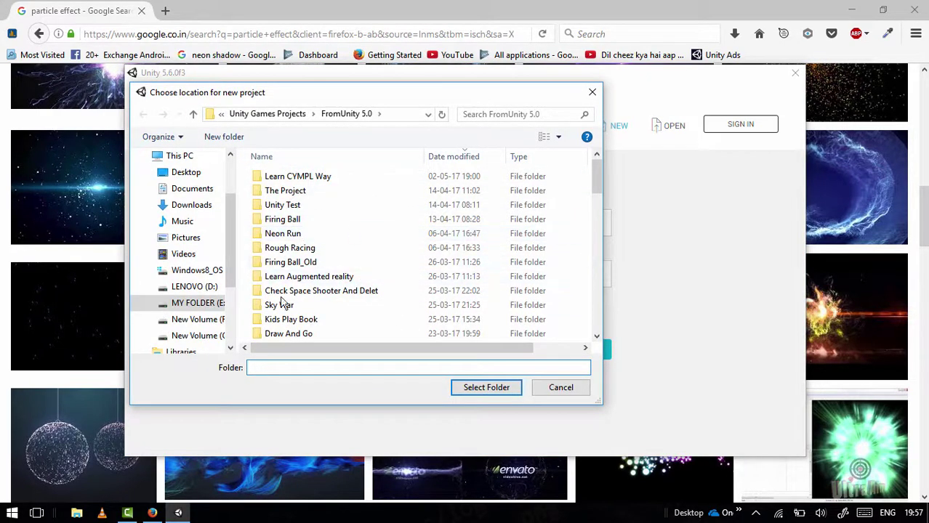
pyautogui.scroll(-3, 361, 276)
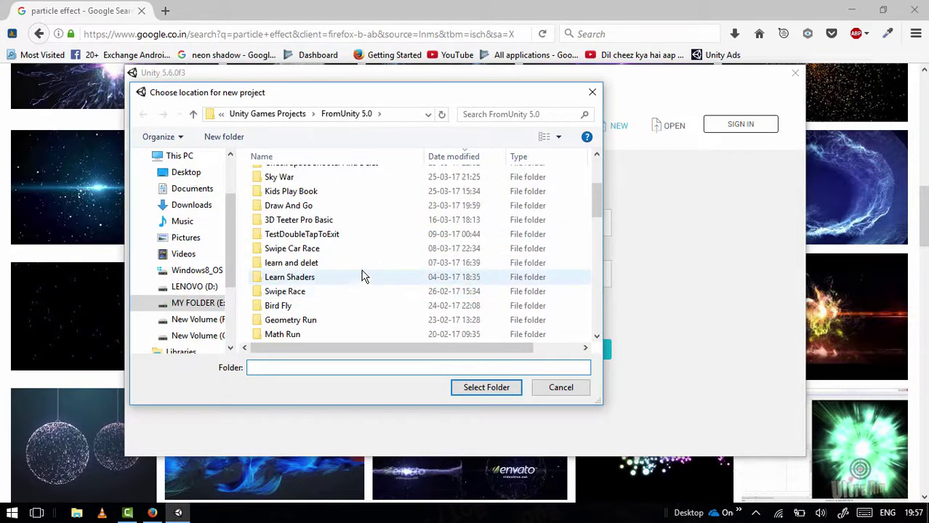
pyautogui.click(561, 387)
# Step: Extend the project name to "Learning Particle System (Ultraaim)" and create the 3D project
pyautogui.click(471, 220)
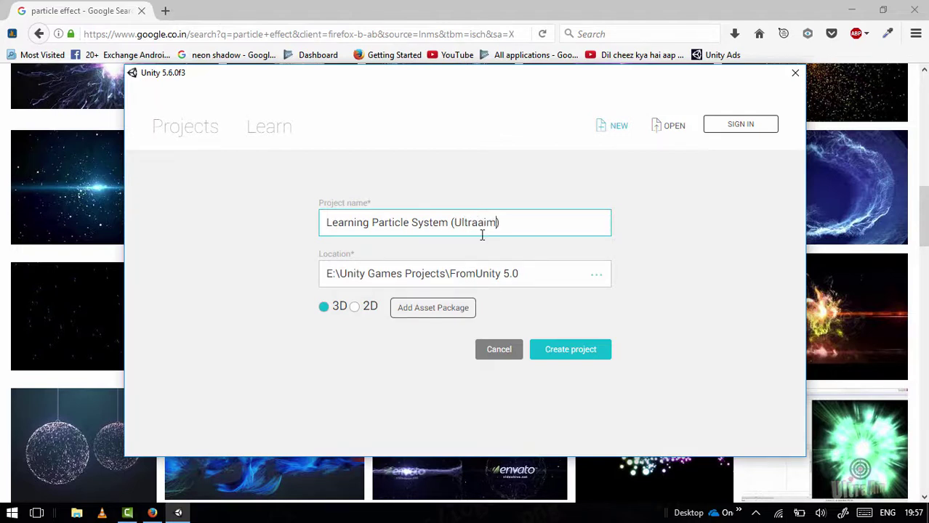
pyautogui.click(570, 352)
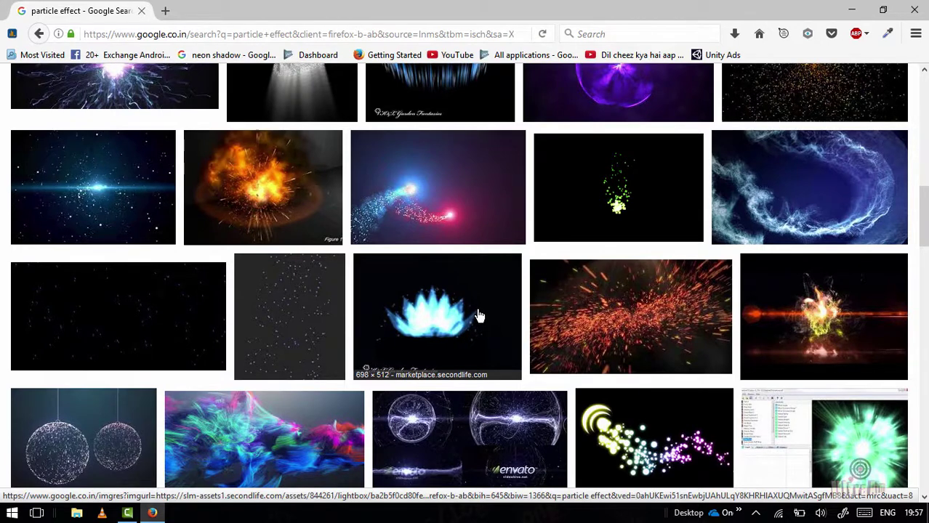
# Step: Browse more particle effect images, enlarging the OpenGameArt effects sheet, the 30 Looping Effects image and the flaming soccer ball to examine them
pyautogui.scroll(-2, 479, 317)
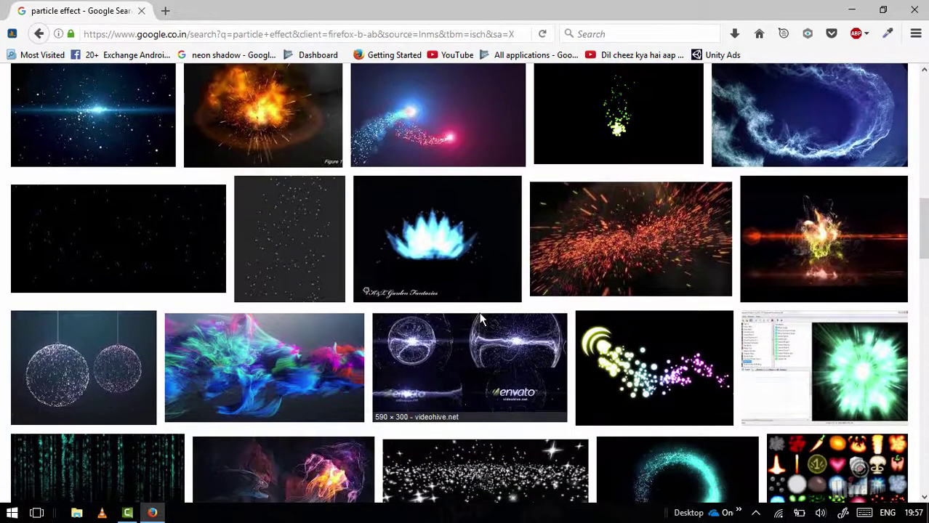
pyautogui.scroll(-5, 480, 327)
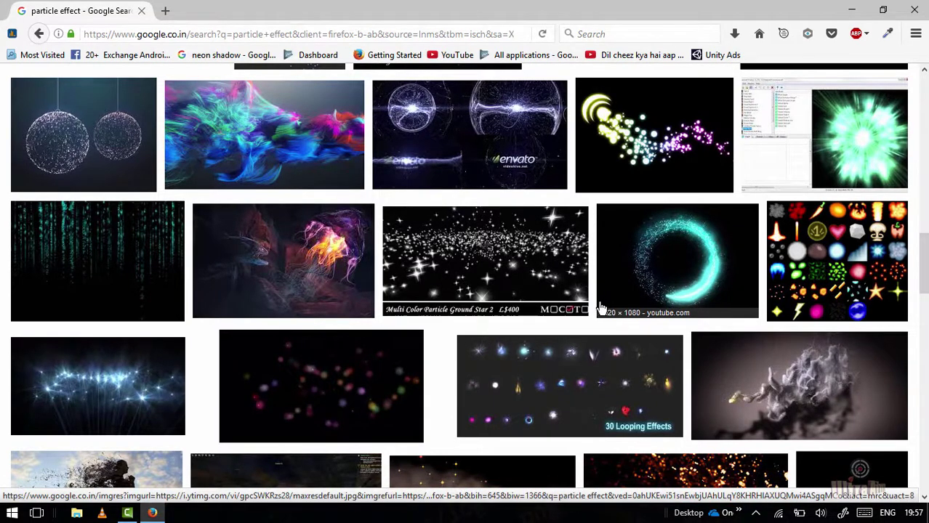
pyautogui.click(870, 240)
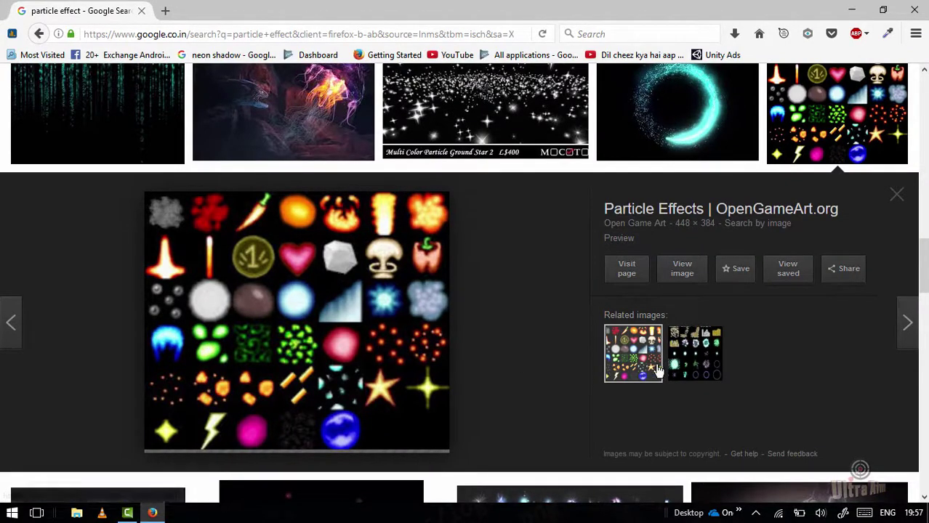
pyautogui.scroll(-3, 623, 368)
pyautogui.click(560, 305)
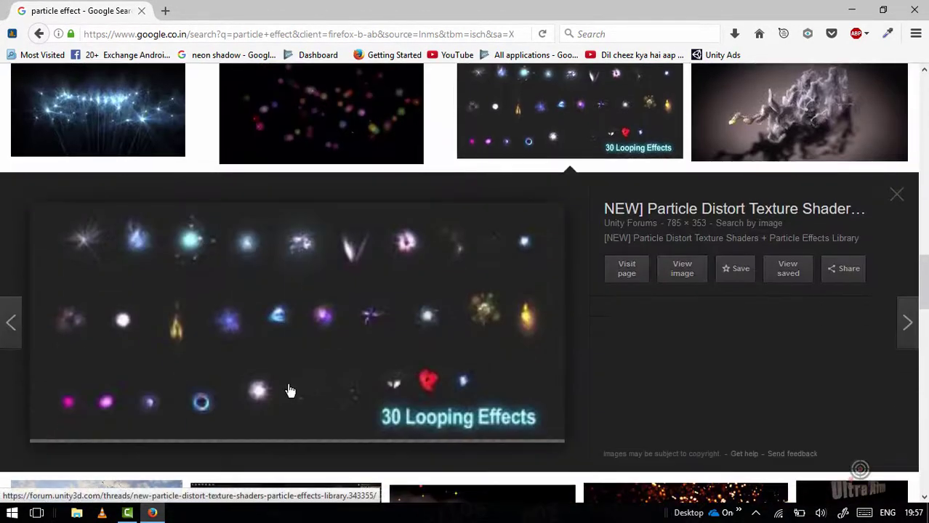
pyautogui.scroll(-3, 431, 381)
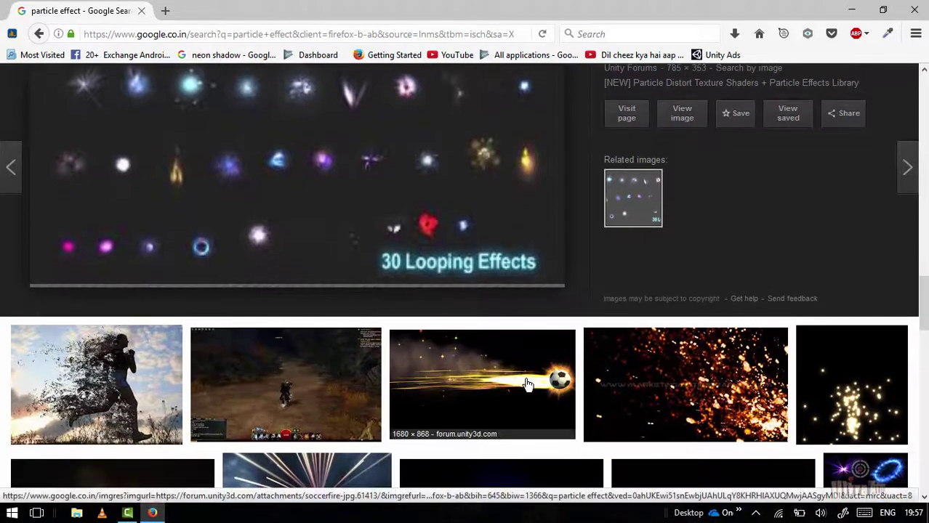
pyautogui.click(529, 381)
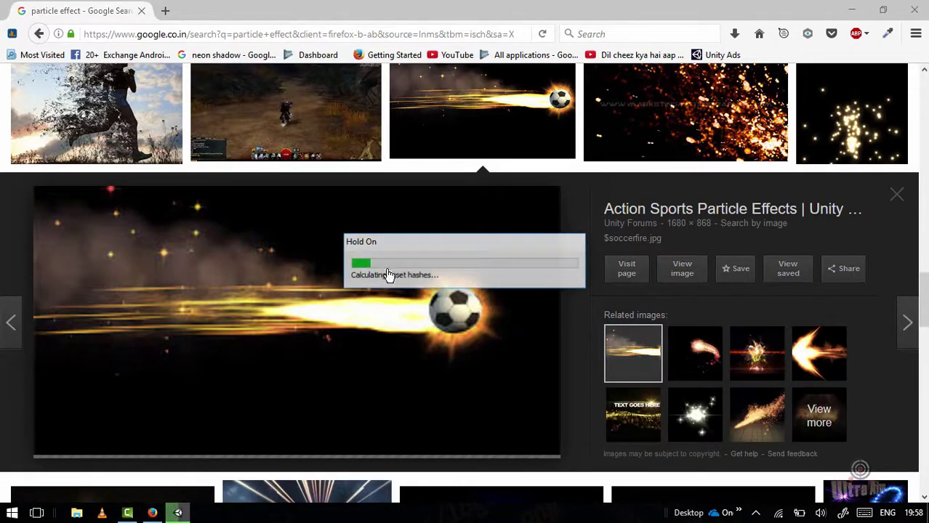
pyautogui.scroll(2, 388, 276)
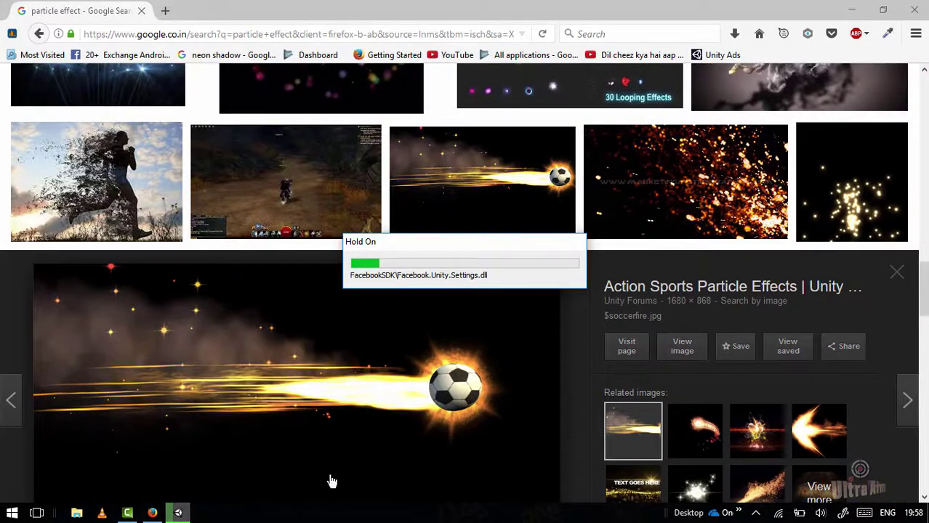
pyautogui.scroll(3, 247, 230)
pyautogui.scroll(1, 251, 275)
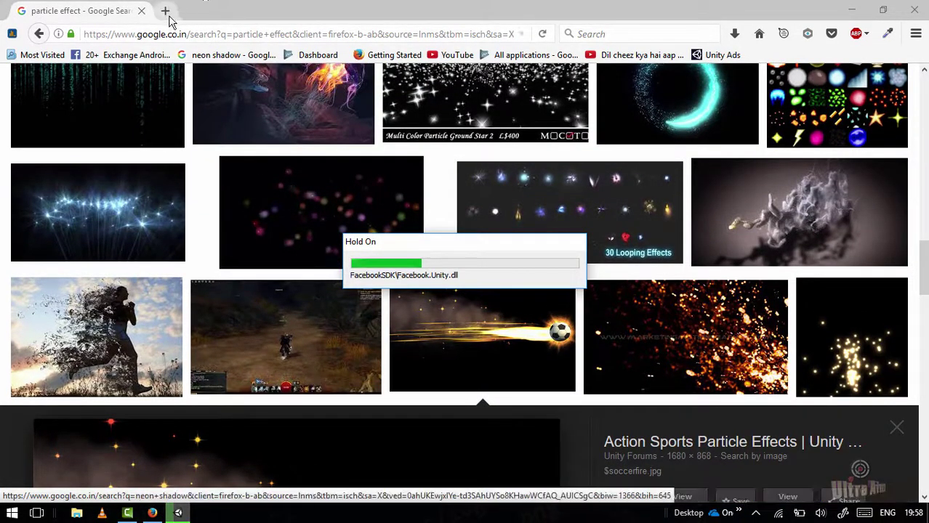
pyautogui.click(852, 9)
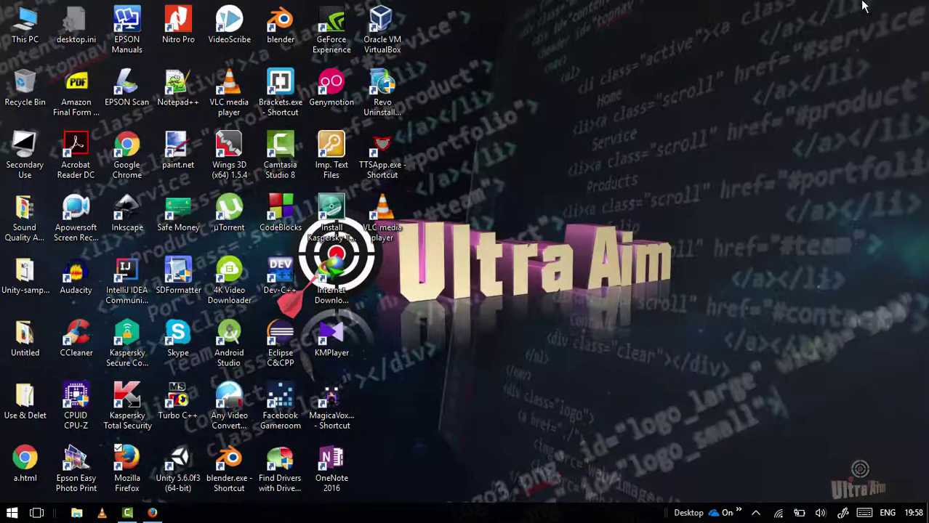
pyautogui.rightClick(512, 258)
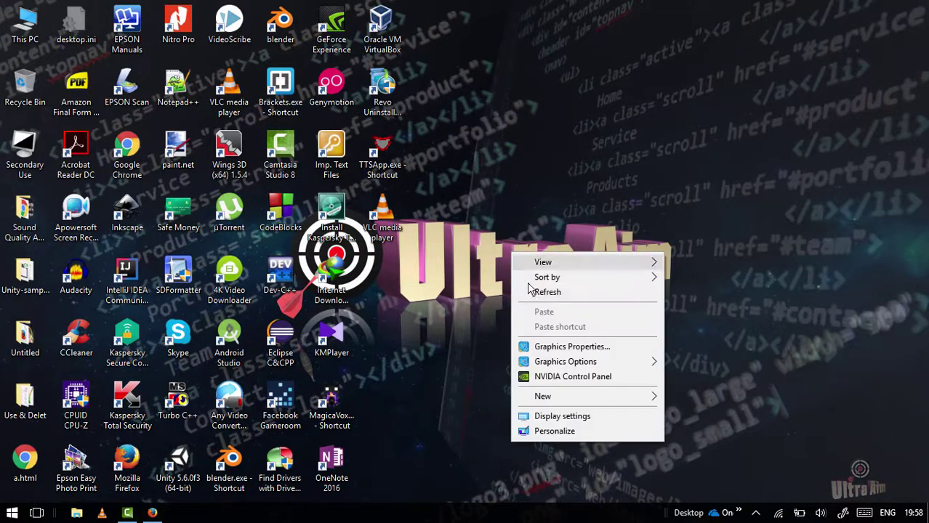
pyautogui.click(536, 292)
# Step: Return to the browser and examine further particle effect image results below the enlarged flaming soccer ball
pyautogui.click(152, 513)
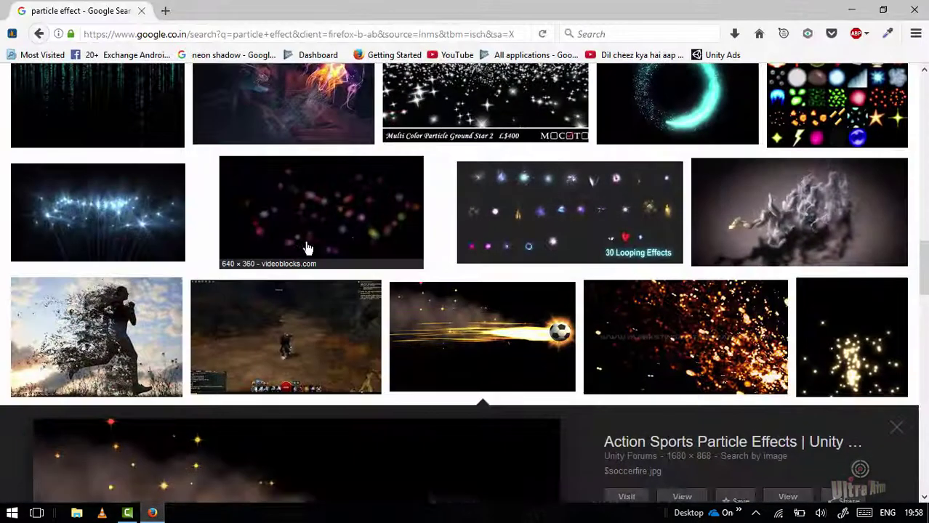
pyautogui.scroll(1, 467, 317)
pyautogui.scroll(-3, 470, 303)
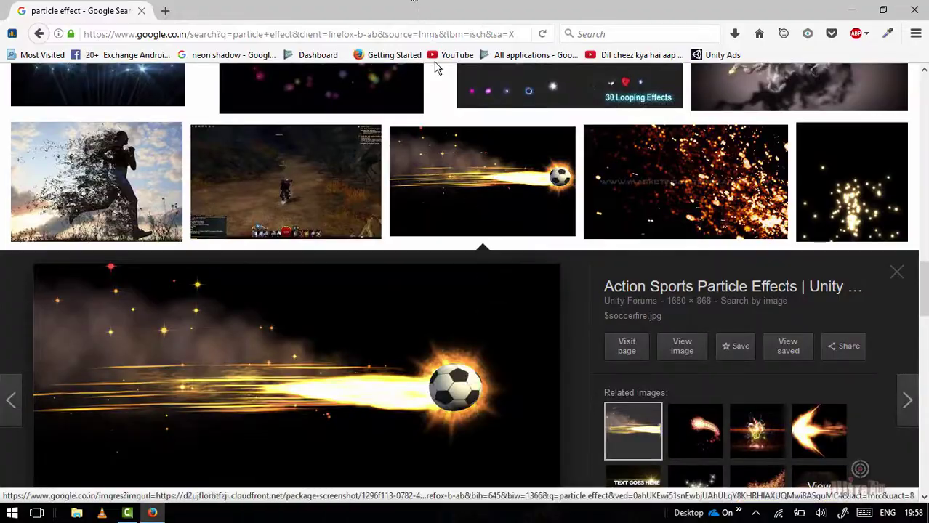
pyautogui.scroll(-5, 465, 447)
pyautogui.scroll(-3, 495, 454)
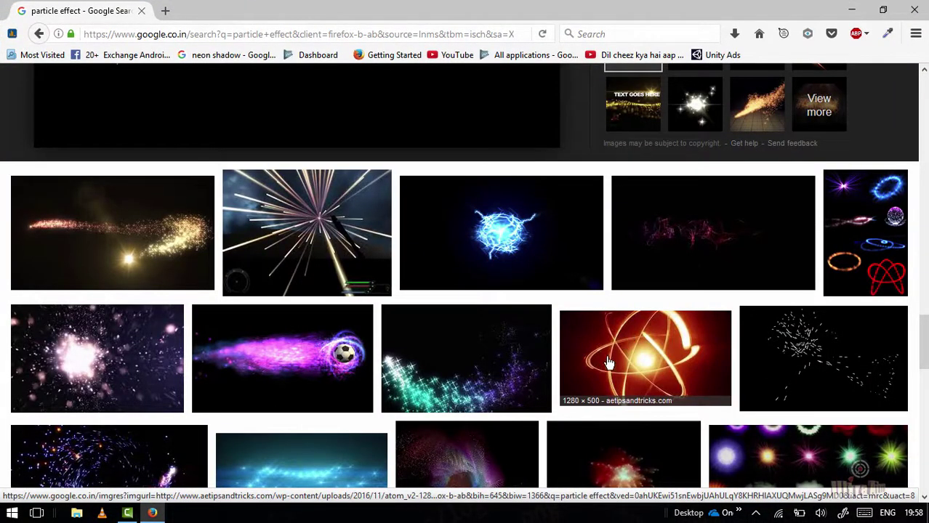
pyautogui.scroll(-5, 628, 349)
pyautogui.scroll(-2, 453, 386)
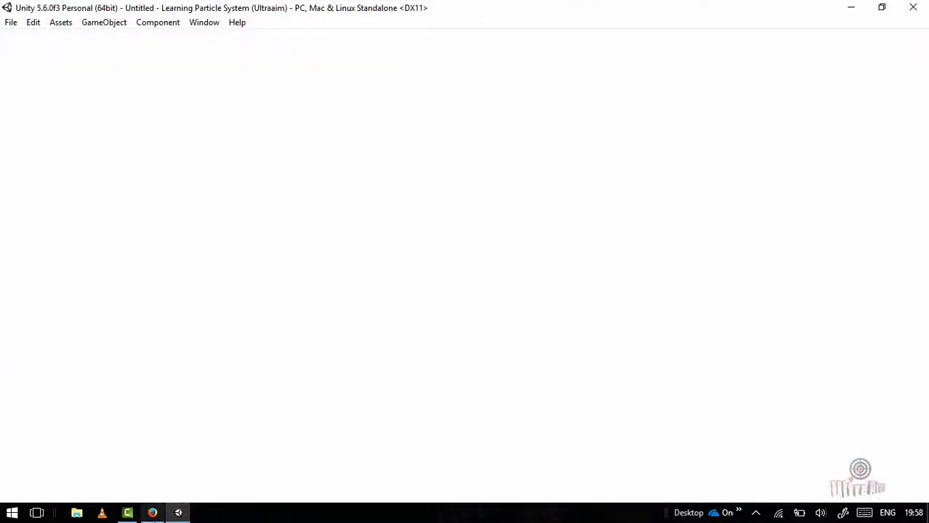
pyautogui.click(153, 514)
pyautogui.scroll(-3, 493, 325)
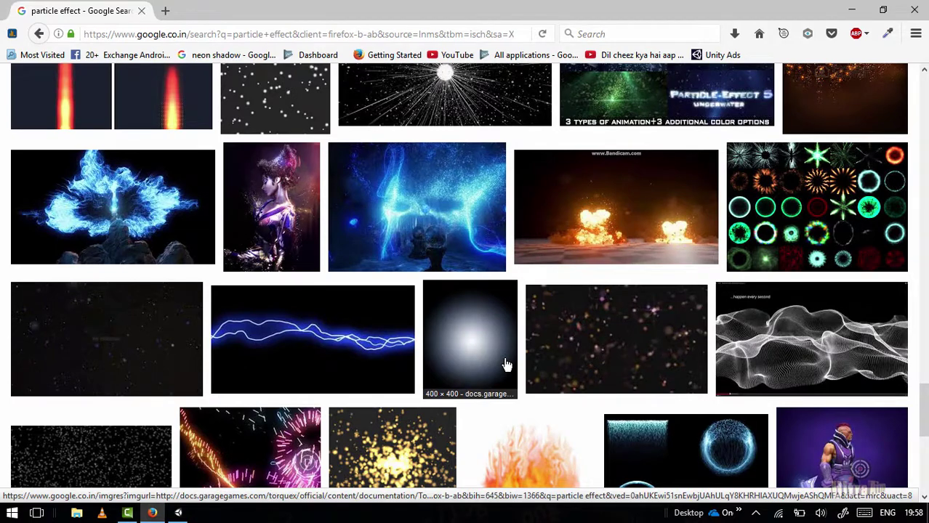
pyautogui.scroll(-2, 504, 367)
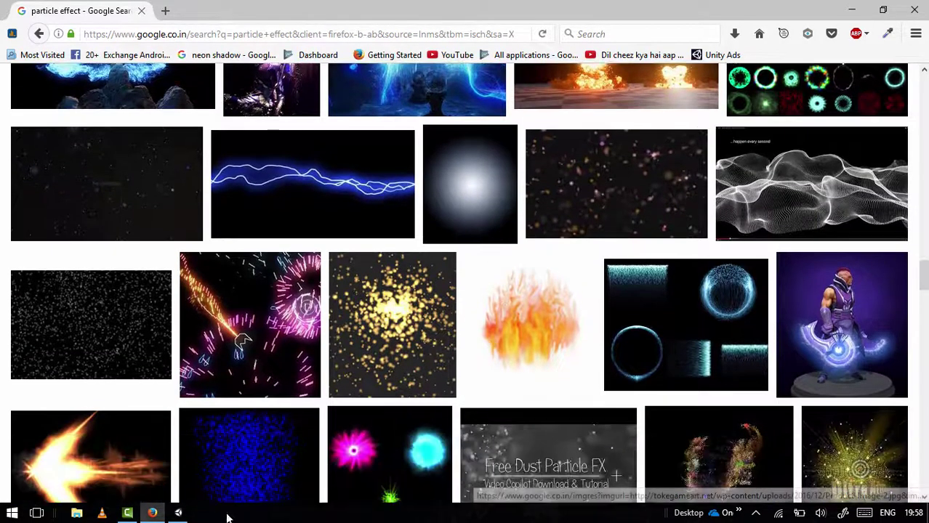
# Step: Switch to the Unity editor with the new project and dismiss the Unity Editor Update Check window
pyautogui.click(180, 513)
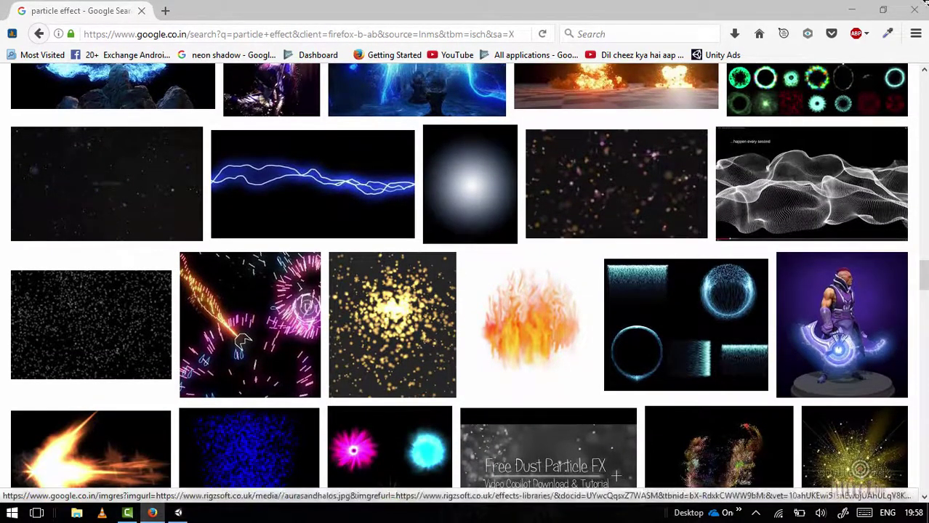
pyautogui.click(855, 12)
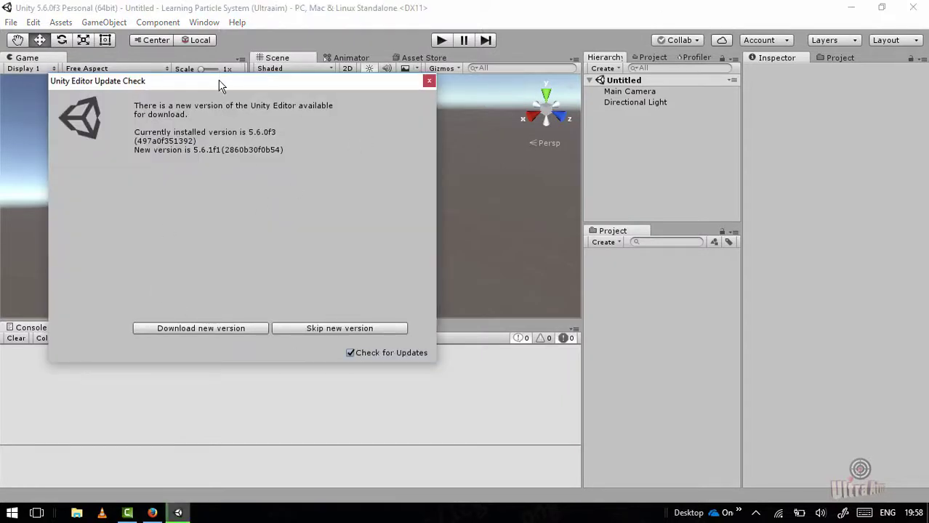
pyautogui.moveTo(222, 85); pyautogui.dragTo(314, 73)
pyautogui.click(525, 69)
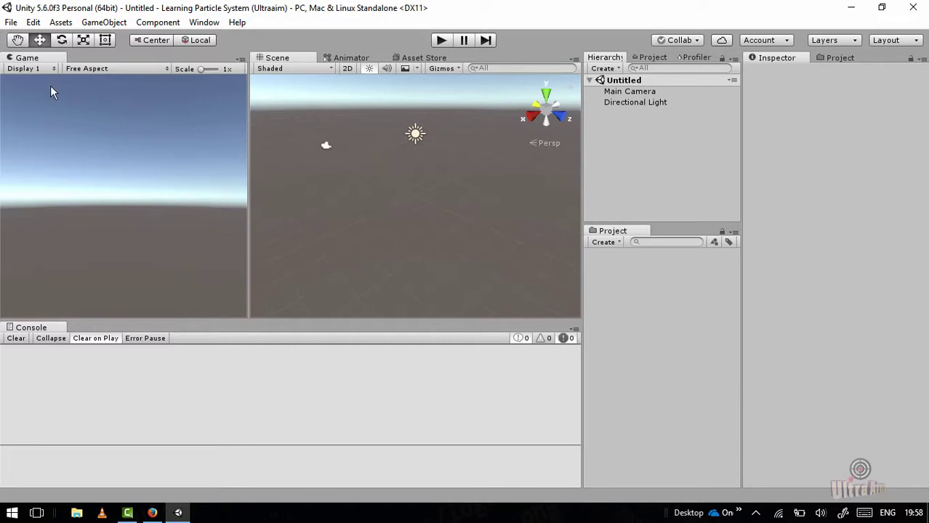
# Step: Try the Default window layout and change the editor to the Android second layout
pyautogui.click(891, 40)
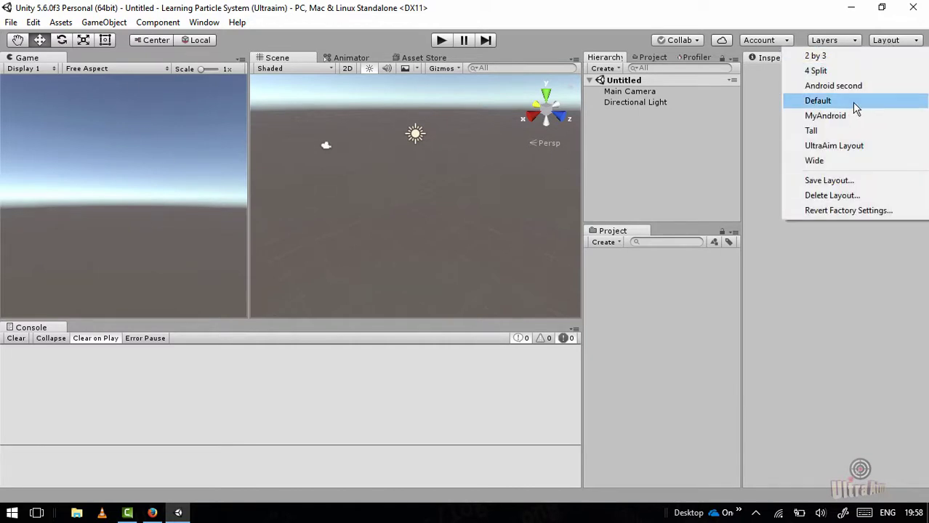
pyautogui.click(857, 107)
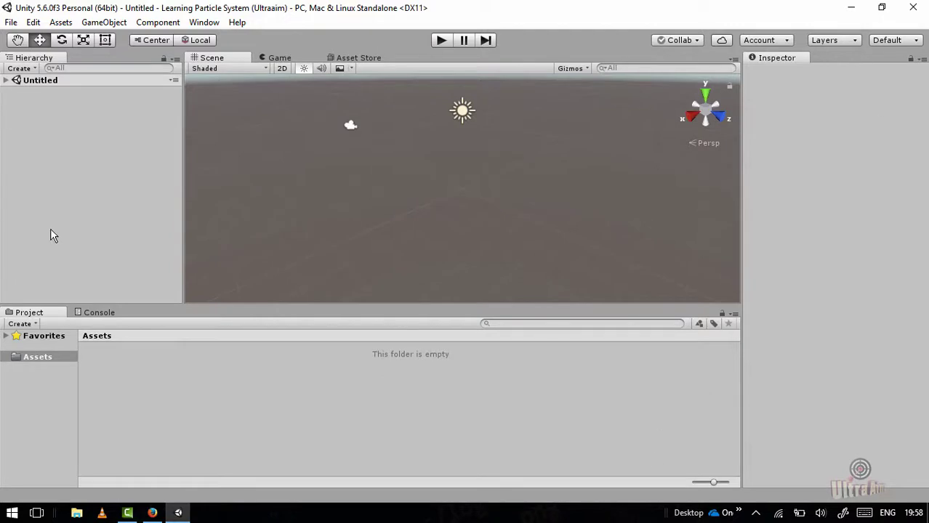
pyautogui.click(888, 41)
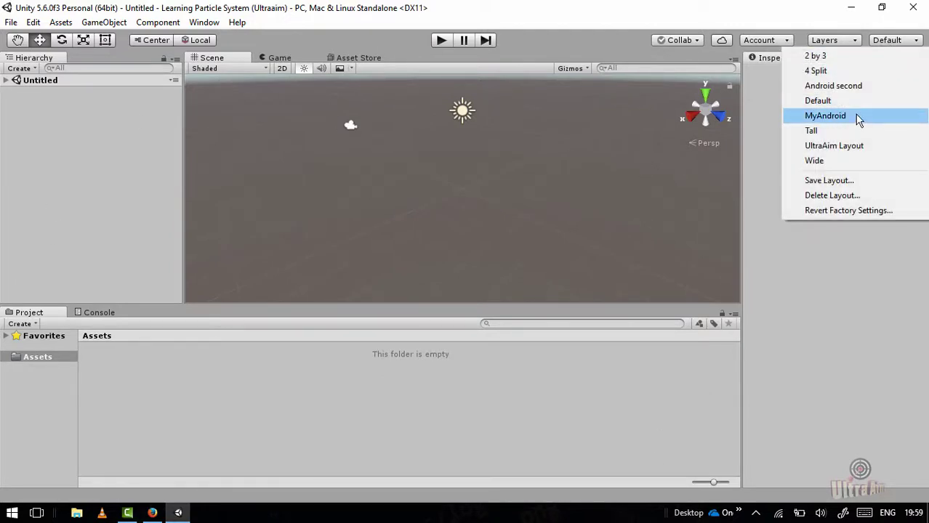
pyautogui.click(836, 84)
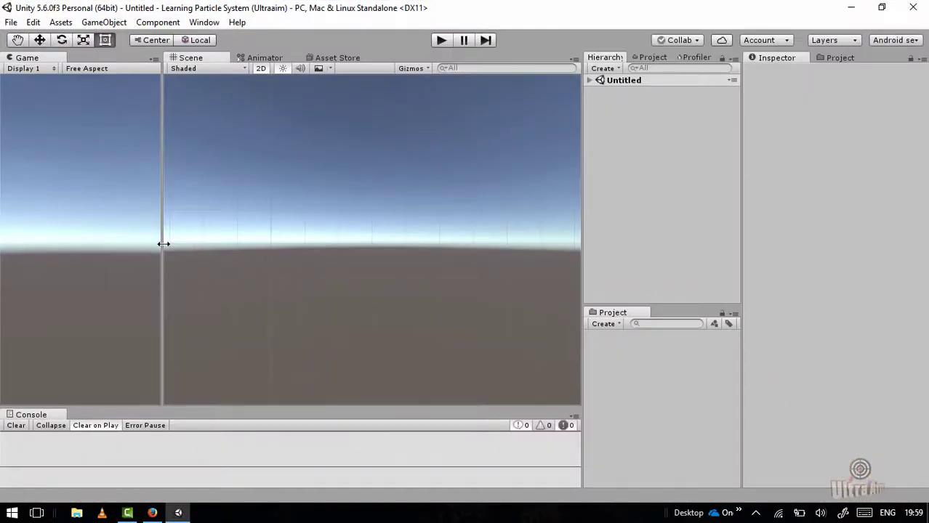
# Step: Try widening the Game view and undocking the Scene view, and restore the Android second layout
pyautogui.moveTo(163, 244); pyautogui.dragTo(271, 214)
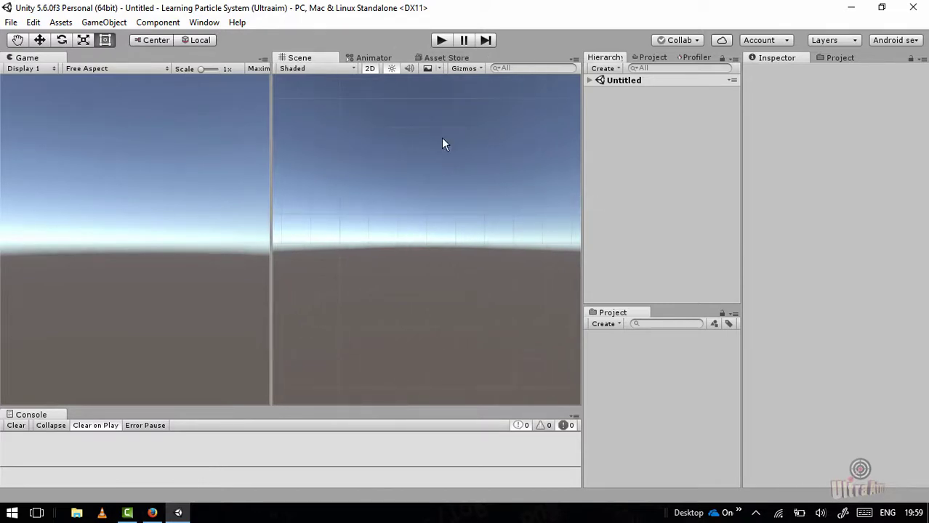
pyautogui.moveTo(312, 57); pyautogui.dragTo(842, 329)
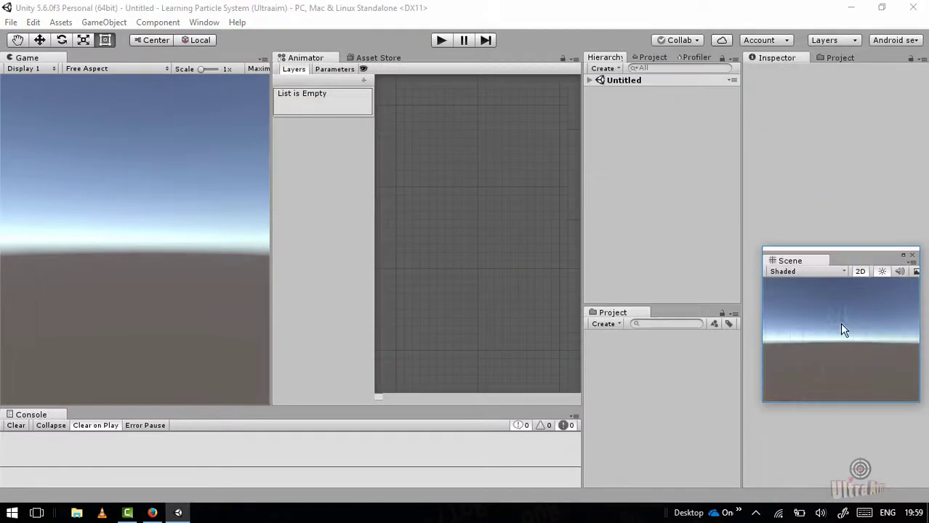
pyautogui.click(917, 42)
pyautogui.click(869, 87)
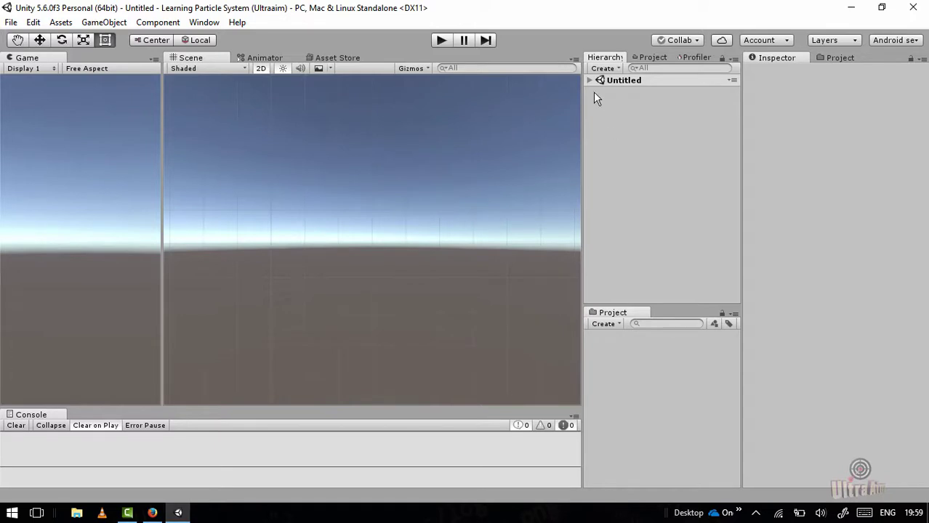
# Step: Save the current scene as "Main" in the project's Assets folder
pyautogui.click(11, 22)
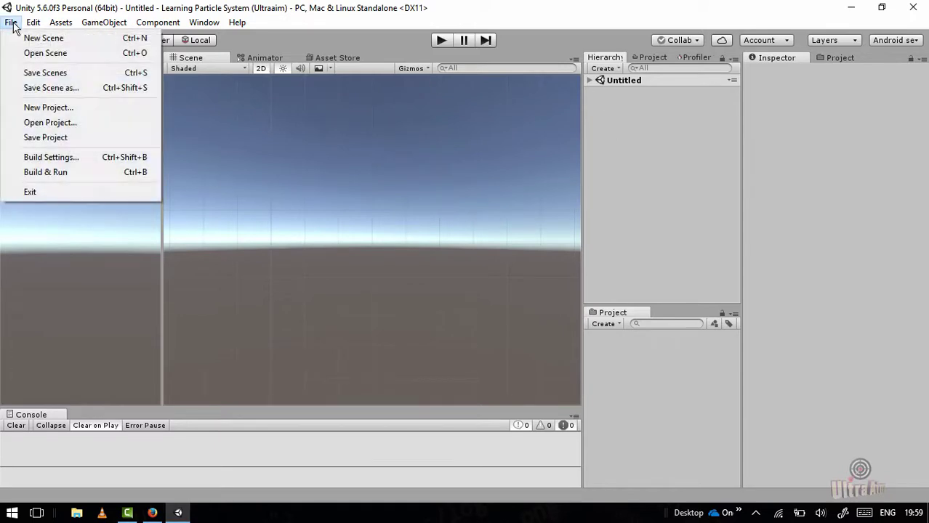
pyautogui.click(71, 73)
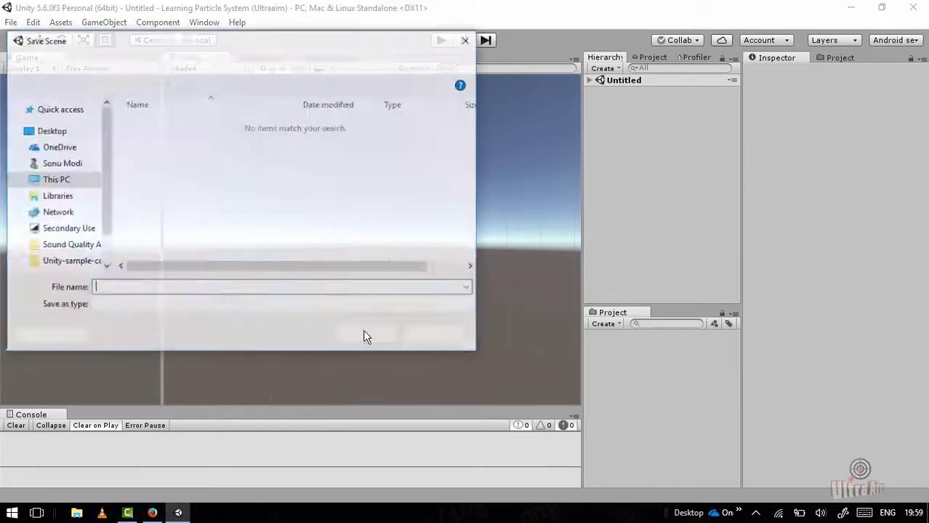
pyautogui.moveTo(243, 48); pyautogui.dragTo(455, 81)
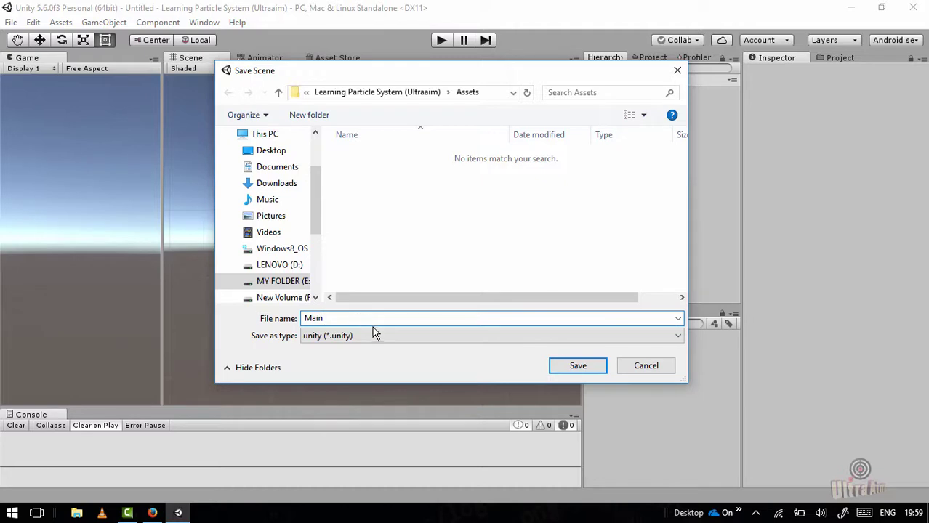
pyautogui.click(590, 369)
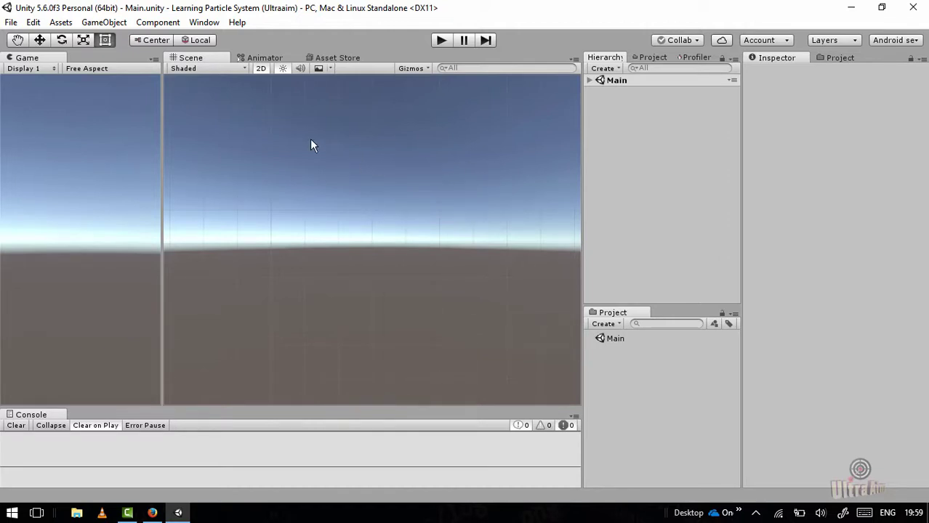
# Step: Turn off 2D mode in the Scene view to work in 3D perspective with the Move tool
pyautogui.click(261, 68)
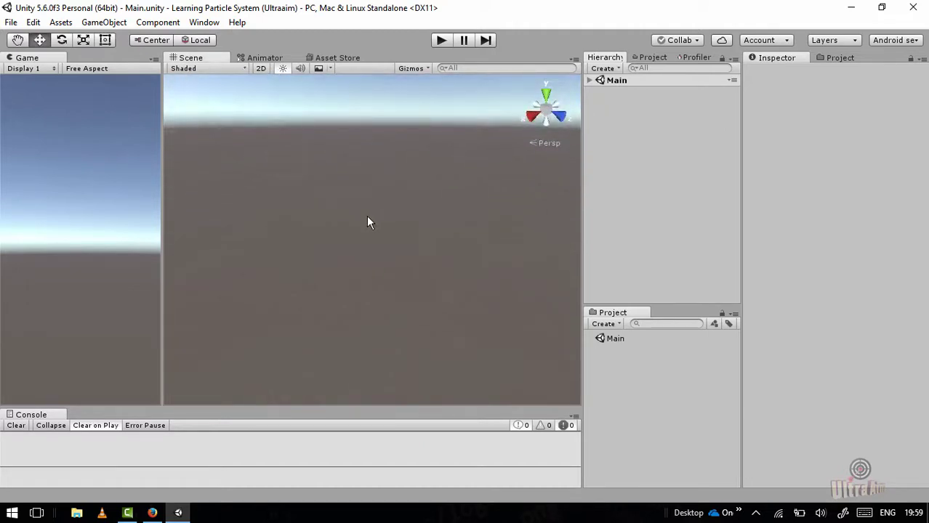
pyautogui.moveTo(417, 250); pyautogui.dragTo(499, 231, button='right')
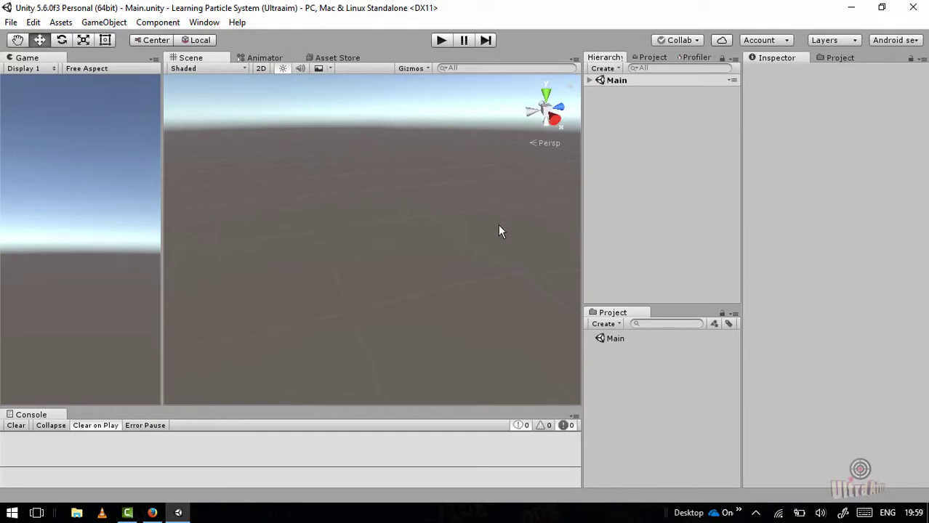
pyautogui.moveTo(455, 209); pyautogui.dragTo(422, 256, button='right')
pyautogui.moveTo(466, 284); pyautogui.dragTo(507, 128, button='right')
pyautogui.moveTo(473, 230); pyautogui.dragTo(417, 219, button='right')
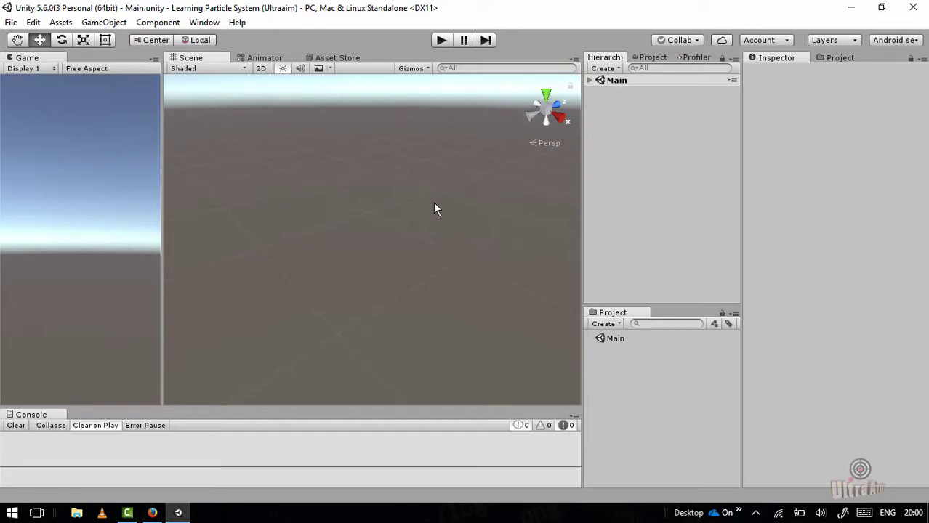
pyautogui.press('q')
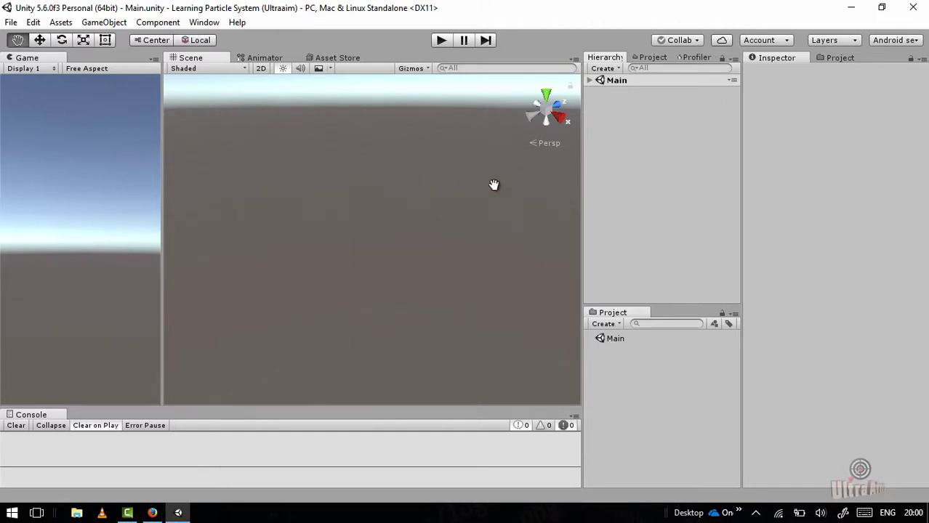
pyautogui.press('w')
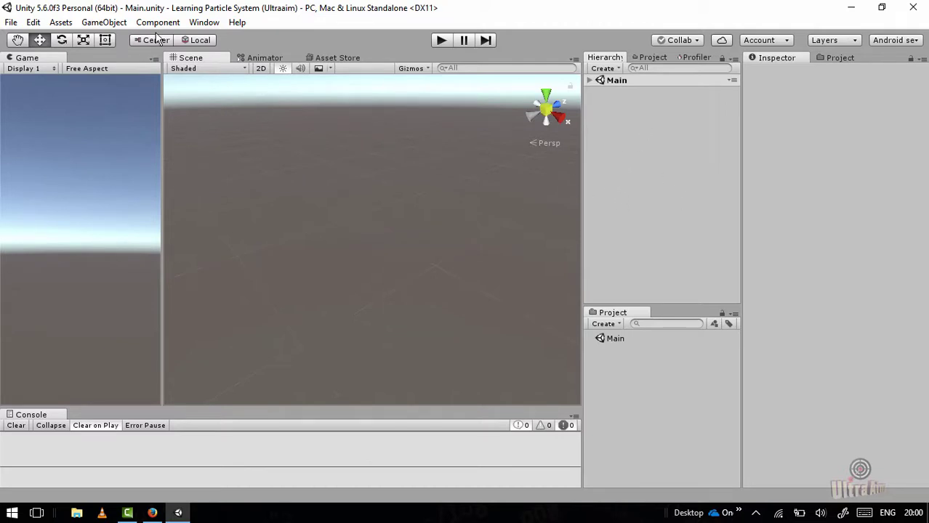
pyautogui.click(104, 23)
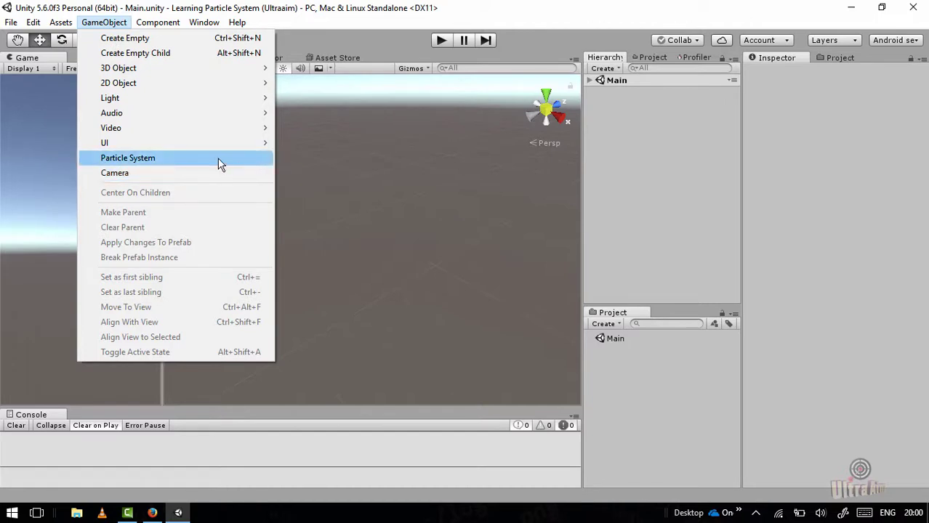
pyautogui.click(639, 148)
pyautogui.rightClick(639, 144)
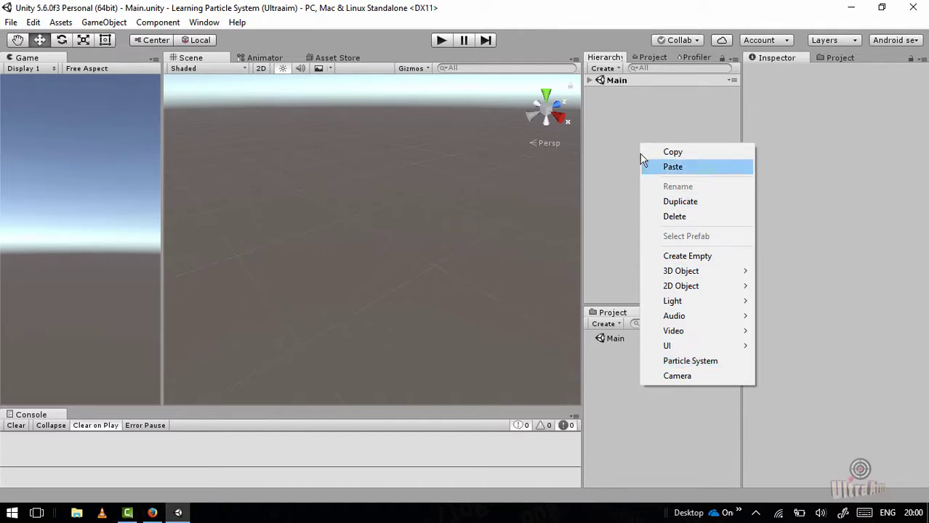
pyautogui.click(616, 132)
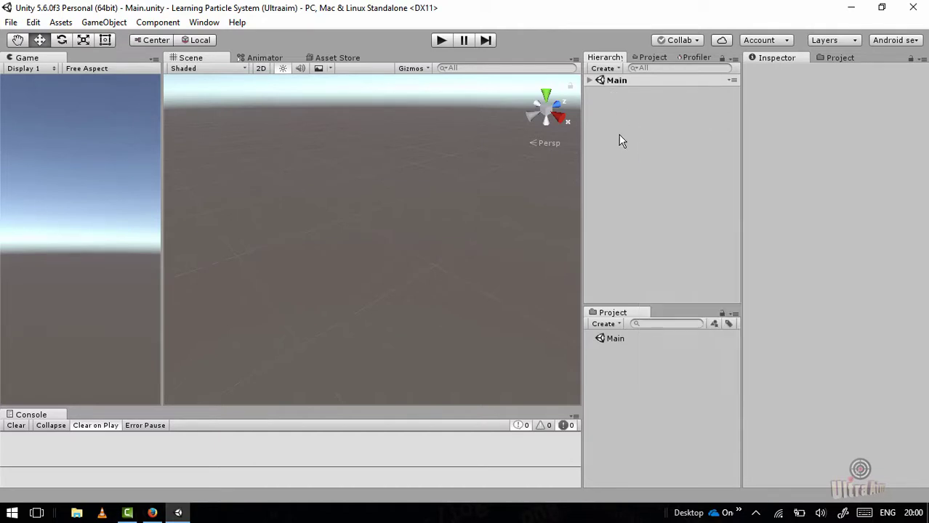
# Step: Create a 3D cube in the Main scene and reset its position to 0, 0, 0
pyautogui.rightClick(618, 135)
pyautogui.moveTo(673, 263)
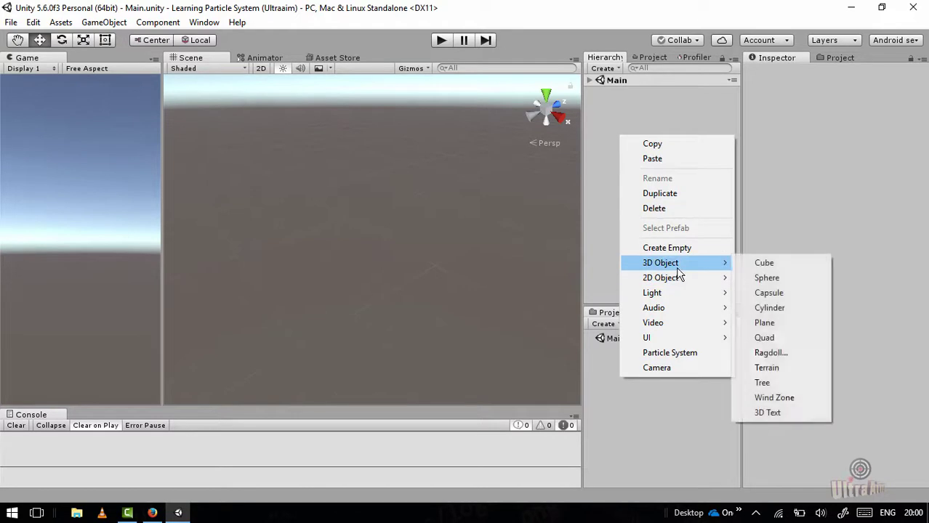
pyautogui.click(791, 269)
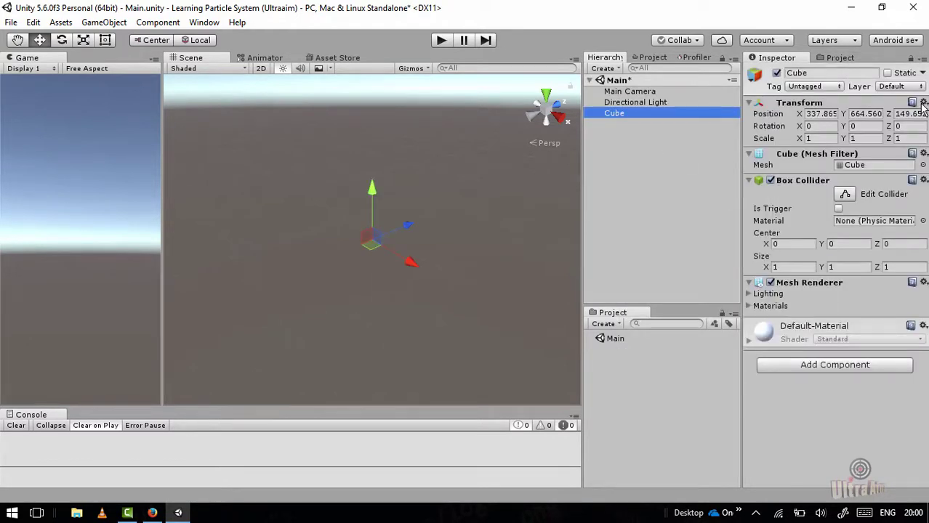
pyautogui.click(923, 103)
pyautogui.click(808, 116)
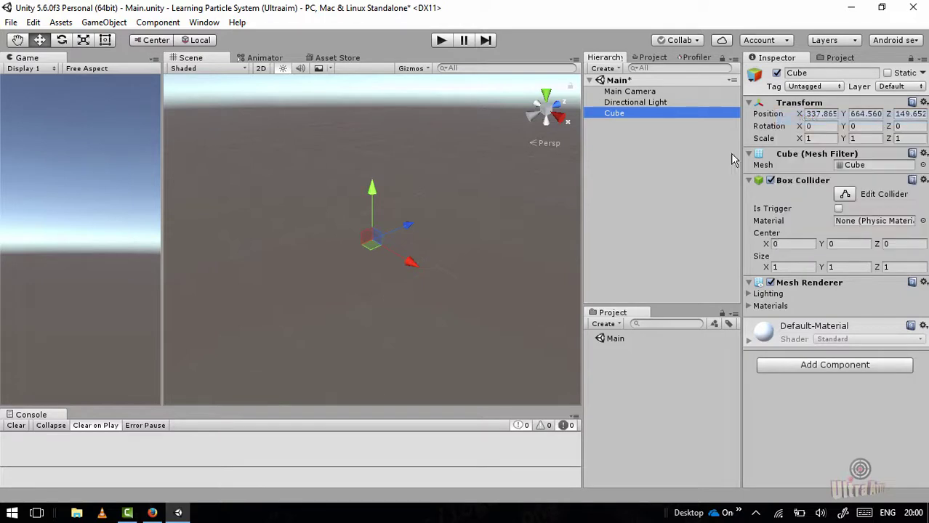
pyautogui.doubleClick(614, 114)
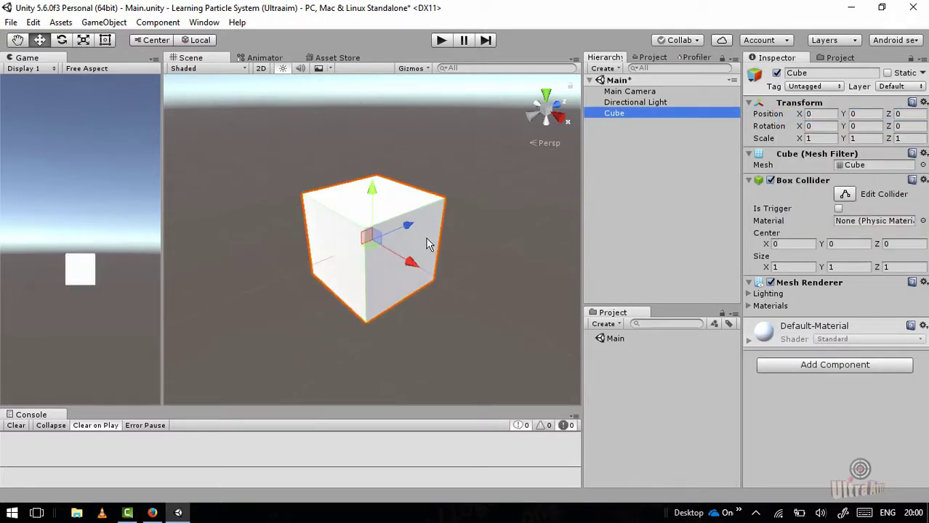
pyautogui.click(709, 219)
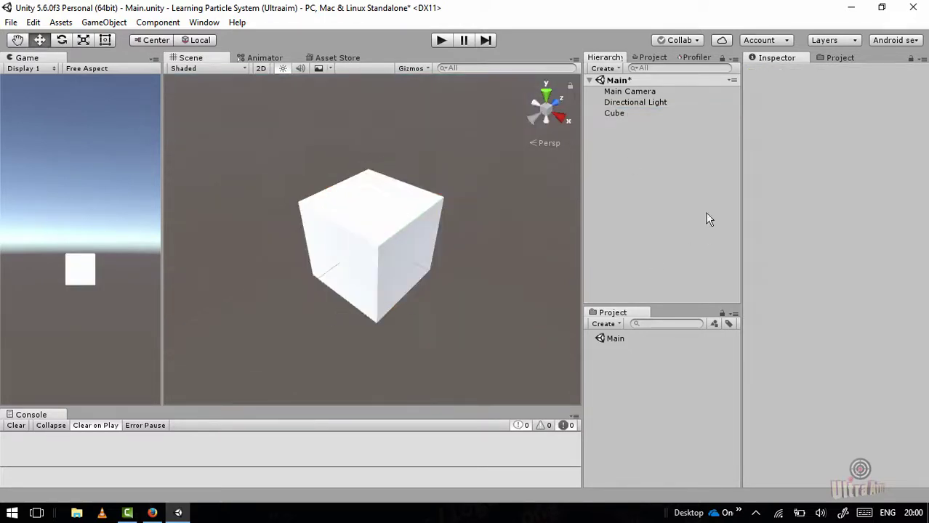
# Step: Add a Particle System component to the cube and inspect the emitted particles in the Scene view
pyautogui.click(615, 114)
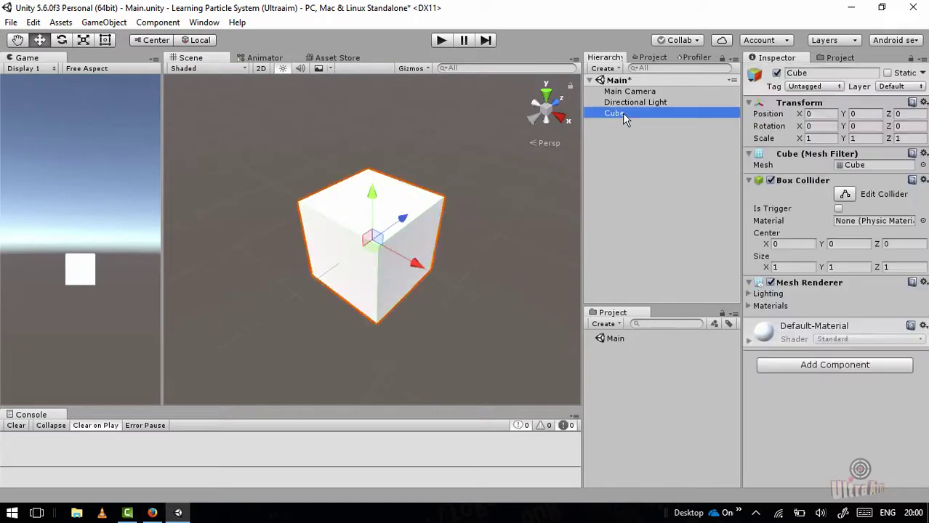
pyautogui.click(821, 369)
pyautogui.write('par')
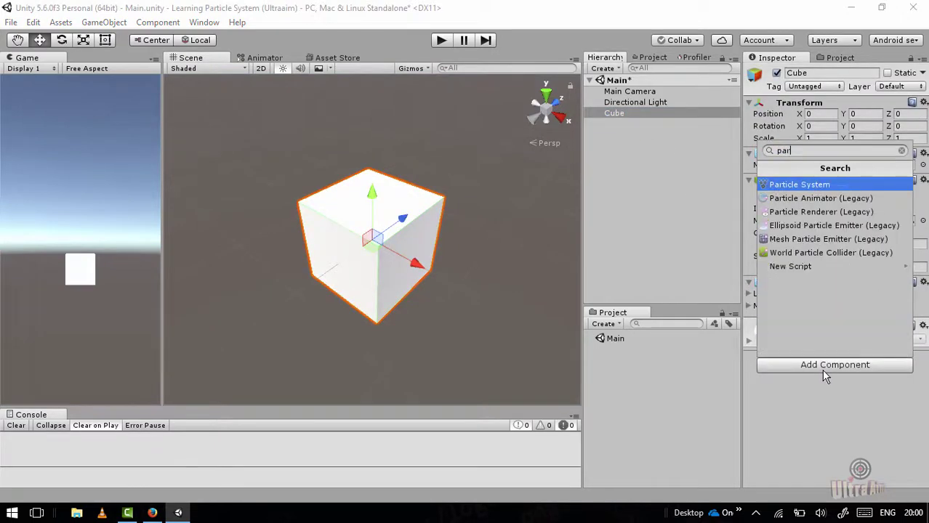
pyautogui.press('Return')
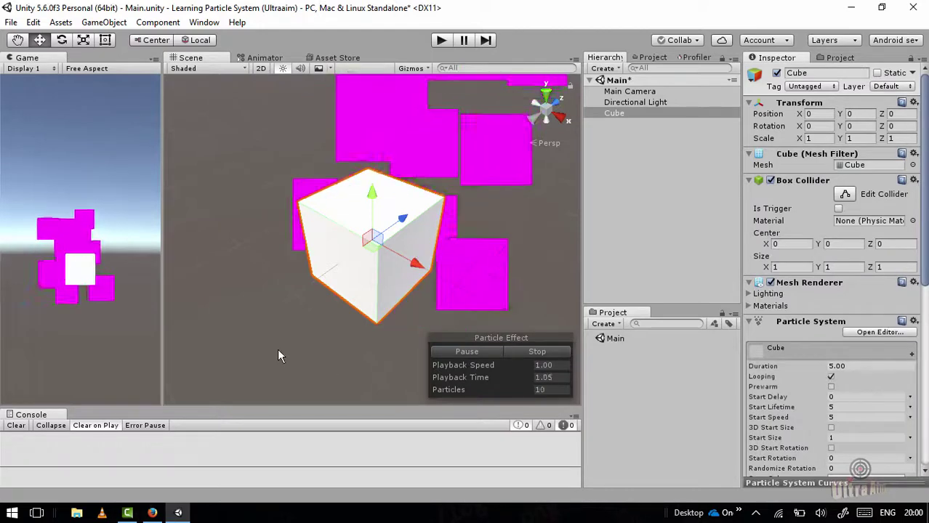
pyautogui.scroll(-3, 405, 231)
pyautogui.keyDown('alt'); pyautogui.moveTo(410, 232); pyautogui.dragTo(582, 262); pyautogui.keyUp('alt')
pyautogui.keyDown('alt'); pyautogui.moveTo(628, 231); pyautogui.dragTo(604, 174); pyautogui.keyUp('alt')
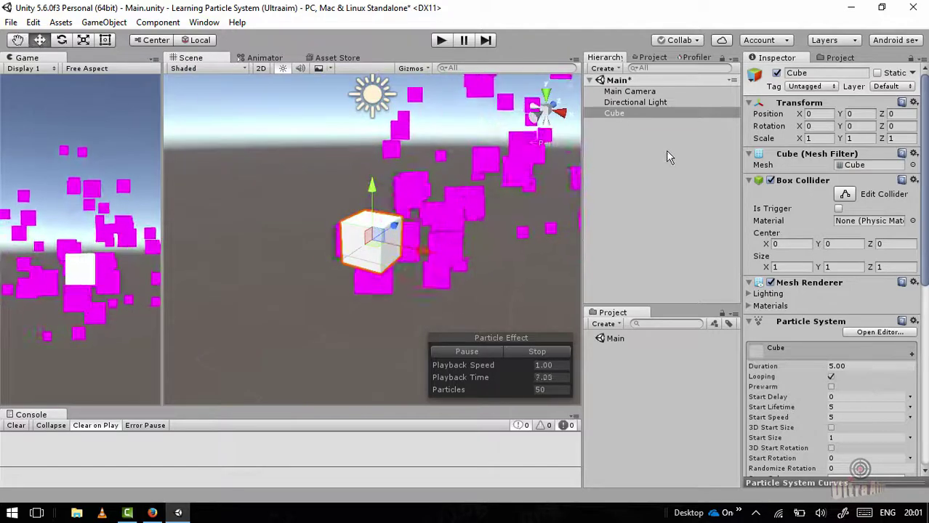
# Step: Delete the cube and create a standalone Particle System object in the Main scene
pyautogui.click(624, 143)
pyautogui.click(618, 113)
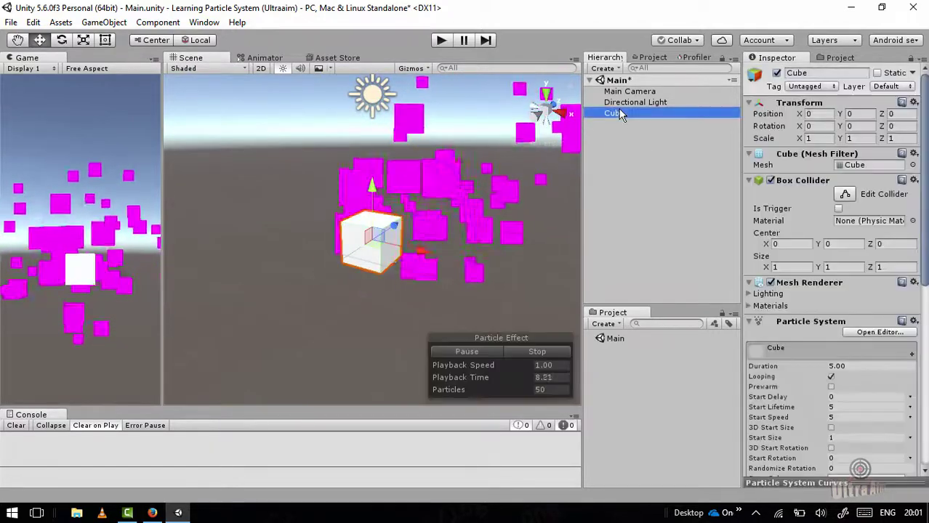
pyautogui.press('Delete')
pyautogui.rightClick(624, 127)
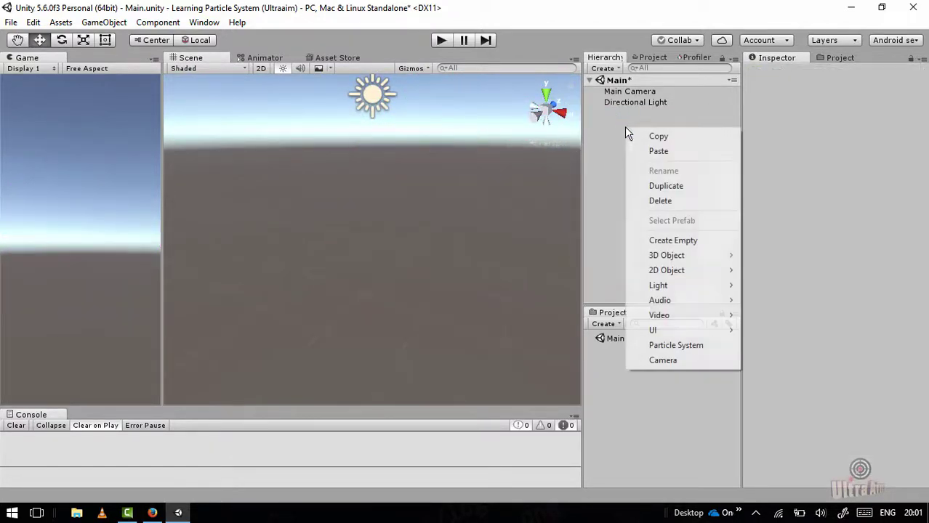
pyautogui.click(676, 346)
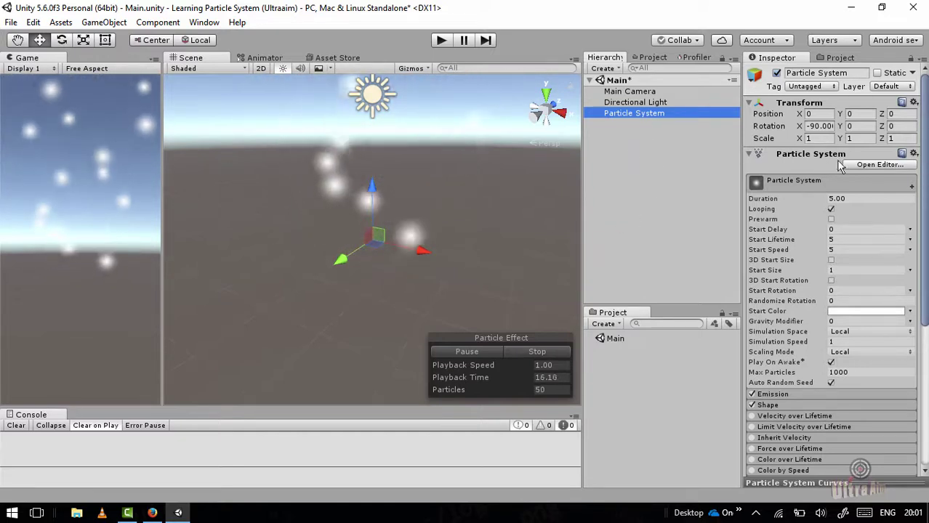
# Step: Reset the Transform of the Particle System object and check the emission direction in the Scene view
pyautogui.click(914, 104)
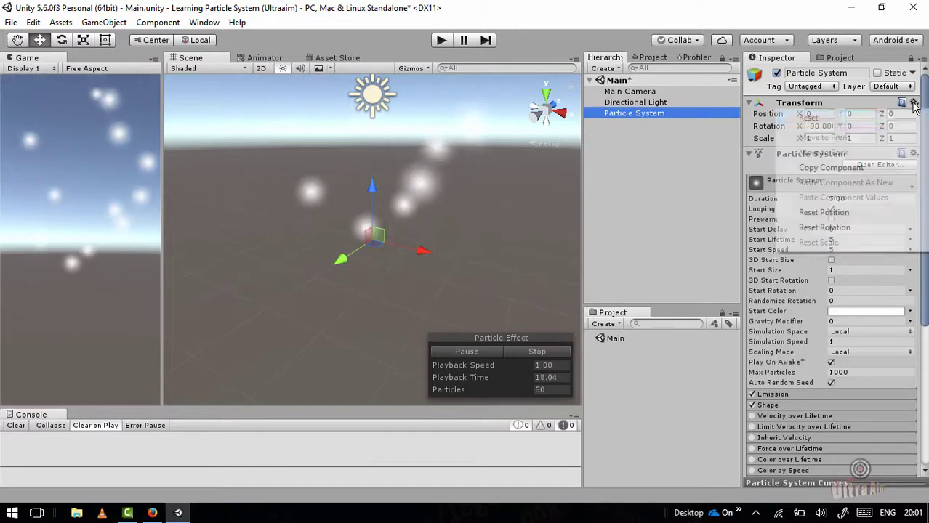
pyautogui.click(807, 117)
pyautogui.keyDown('alt'); pyautogui.moveTo(350, 254); pyautogui.dragTo(326, 173); pyautogui.keyUp('alt')
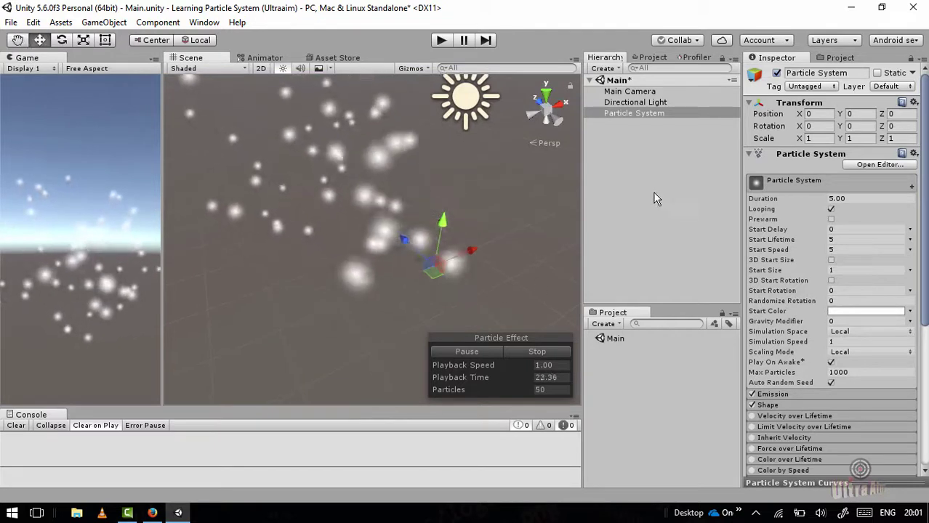
# Step: Set the Particle System's X rotation to -90 so the particles emit upward
pyautogui.click(819, 126)
pyautogui.write('-90')
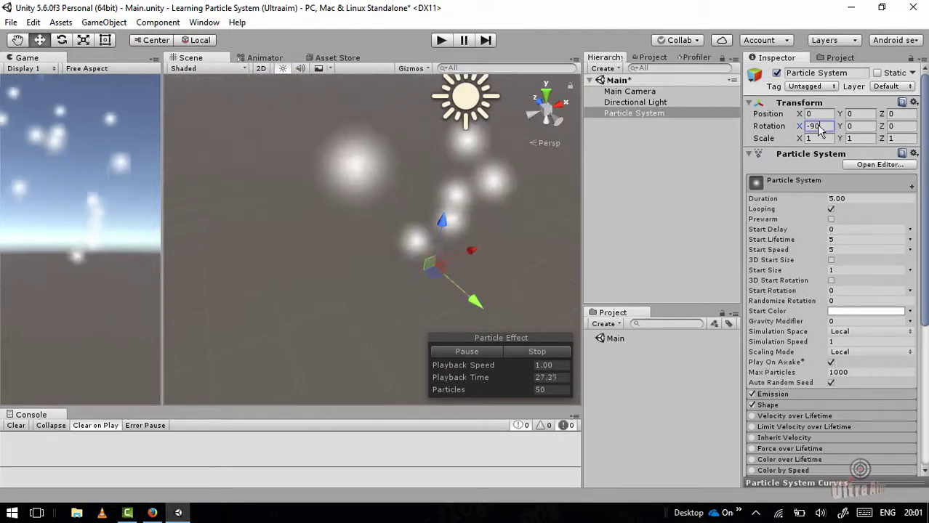
pyautogui.keyDown('alt'); pyautogui.moveTo(407, 218); pyautogui.dragTo(314, 291); pyautogui.keyUp('alt')
pyautogui.moveTo(338, 278); pyautogui.dragTo(340, 240, button='middle')
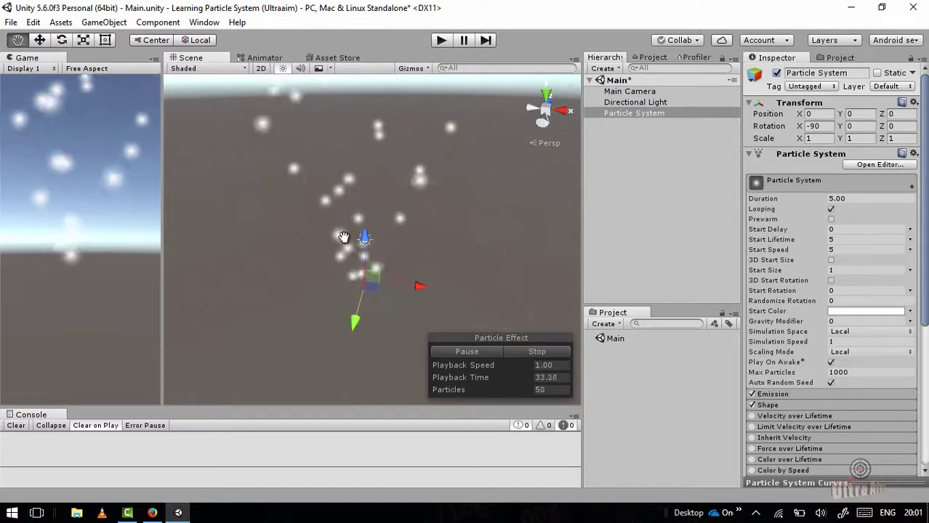
pyautogui.keyDown('alt'); pyautogui.moveTo(448, 266); pyautogui.dragTo(398, 243); pyautogui.keyUp('alt')
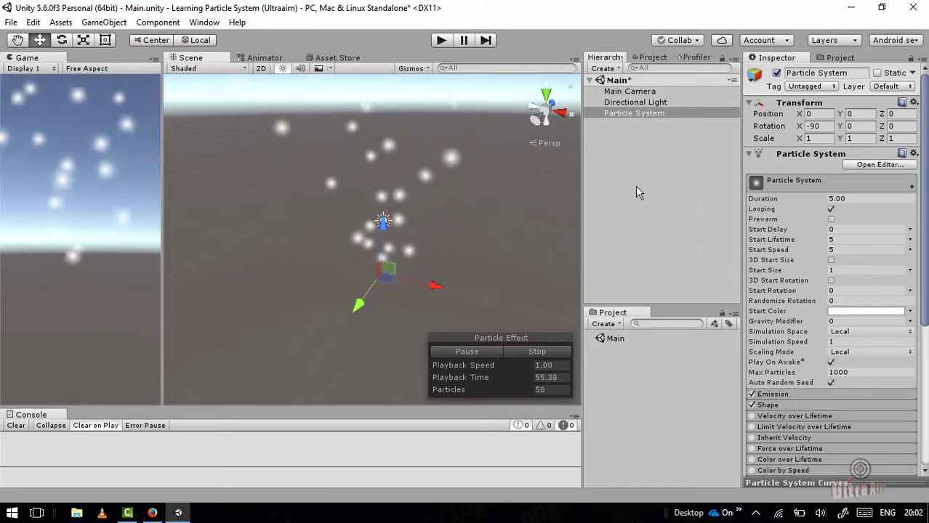
# Step: Test stopping, pausing and simulating the particle effect preview in the Scene view, leaving it playing
pyautogui.click(542, 353)
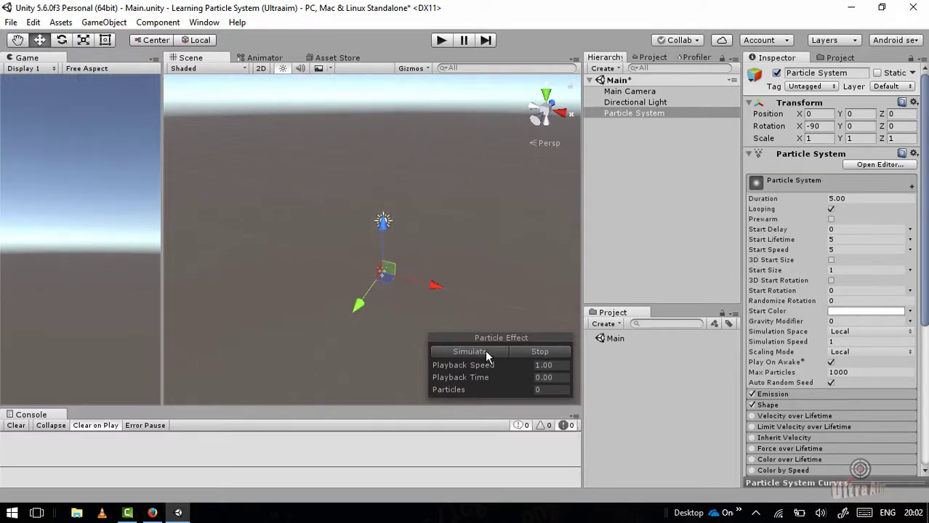
pyautogui.click(632, 116)
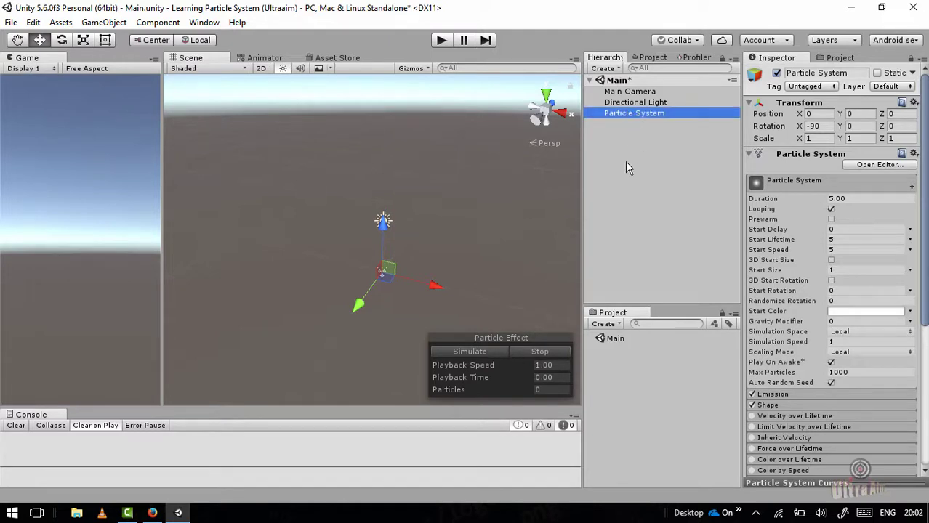
pyautogui.click(644, 142)
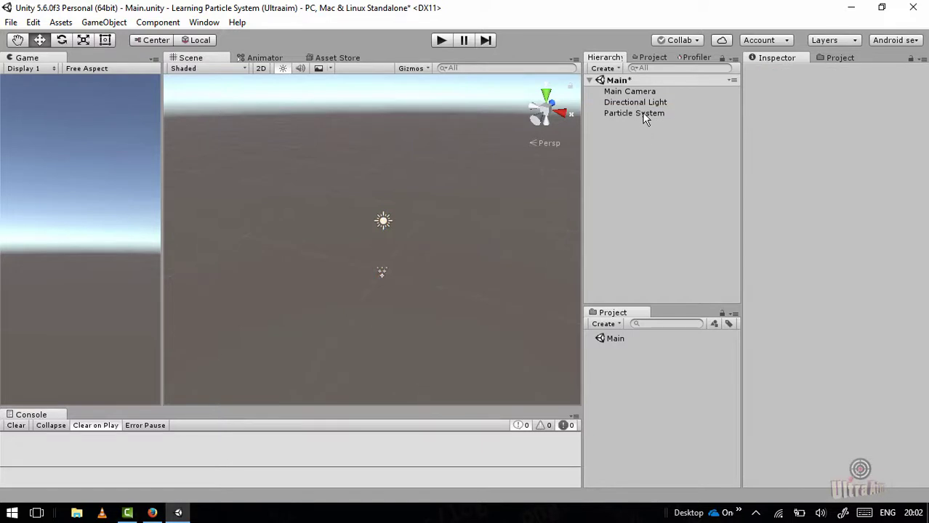
pyautogui.click(641, 112)
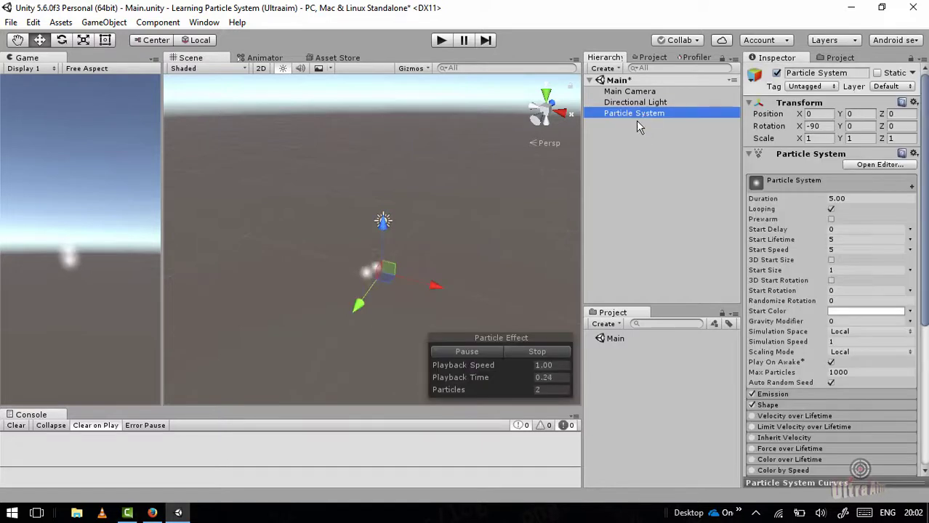
pyautogui.click(476, 351)
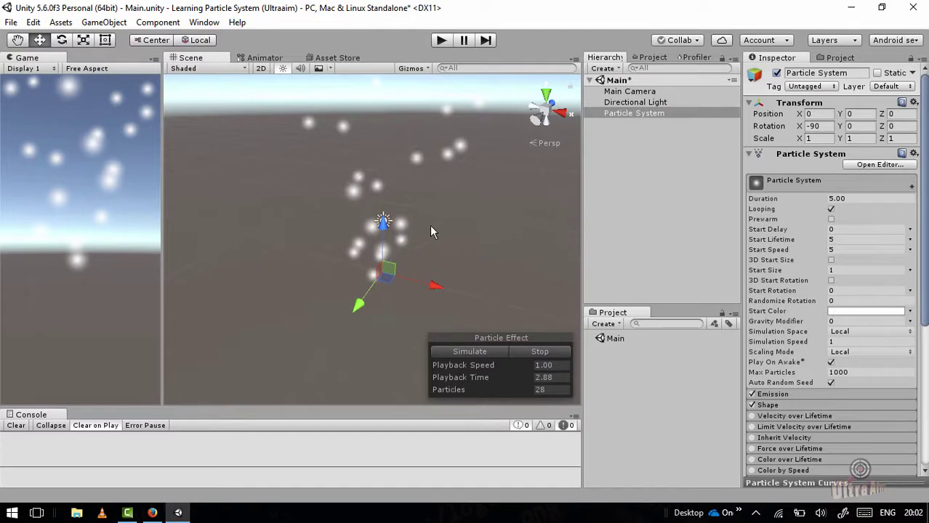
pyautogui.click(471, 351)
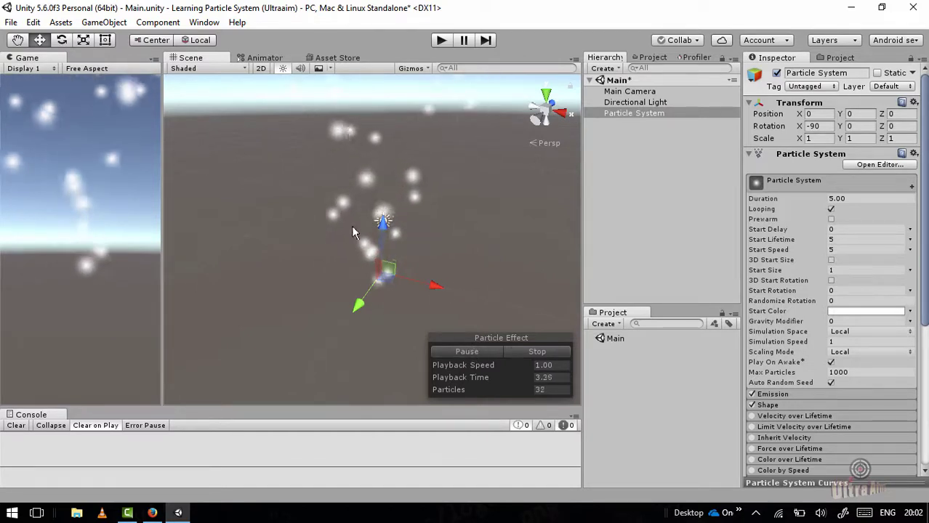
pyautogui.click(538, 353)
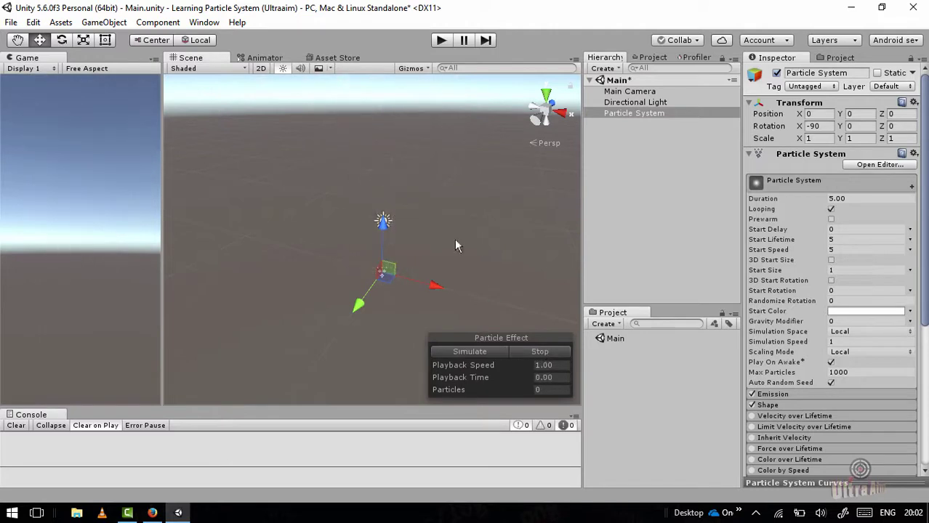
pyautogui.click(466, 352)
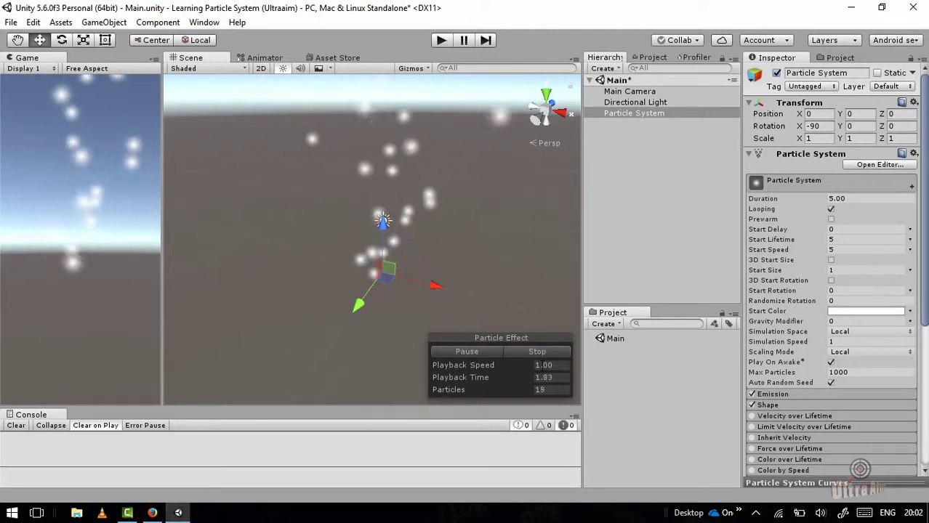
# Step: Set the particle effect's playback speed to 2 and reselect the Particle System to watch the faster preview
pyautogui.click(557, 366)
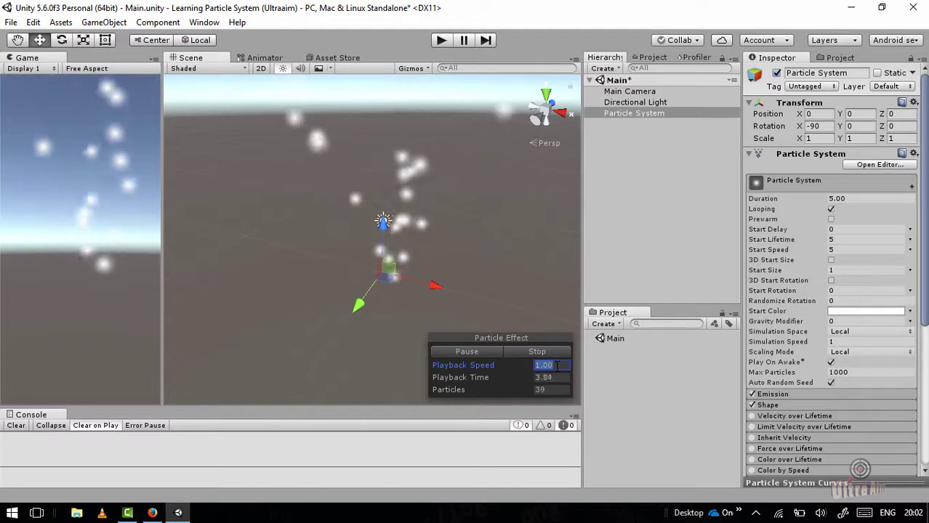
pyautogui.write('2')
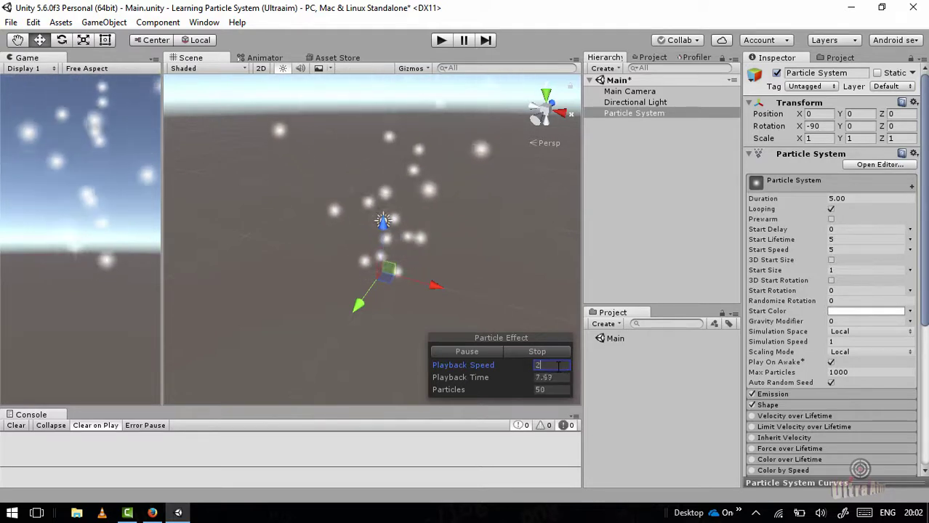
pyautogui.click(558, 365)
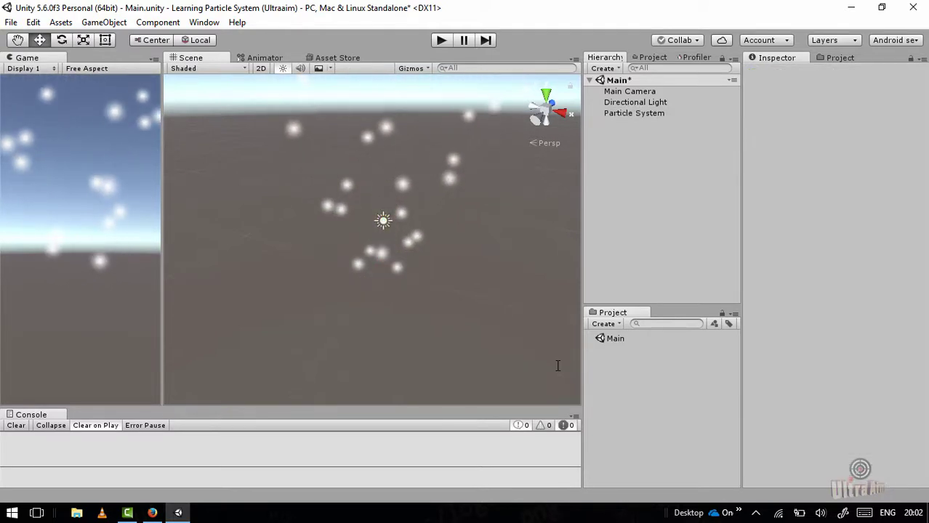
pyautogui.click(633, 105)
pyautogui.click(628, 114)
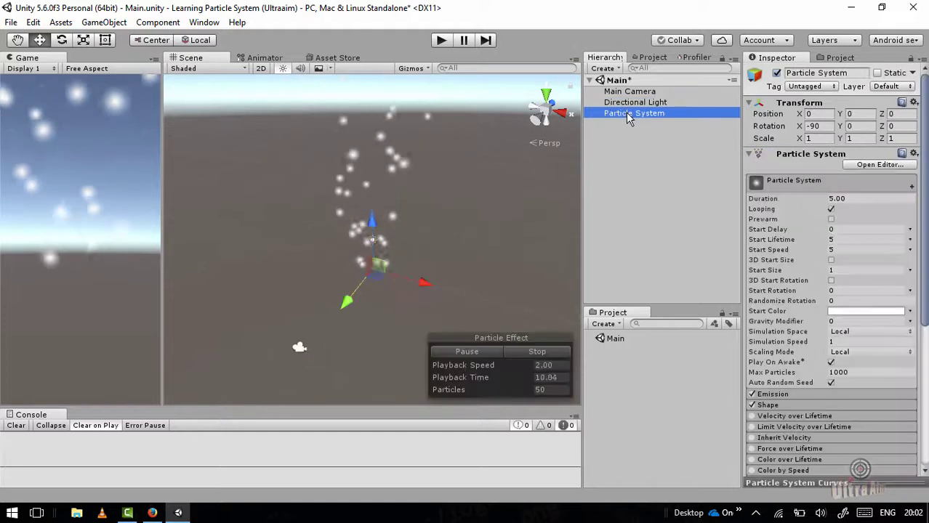
# Step: Set the particle effect's playback speed to 1 and deselect the Particle System
pyautogui.click(553, 366)
pyautogui.write('1')
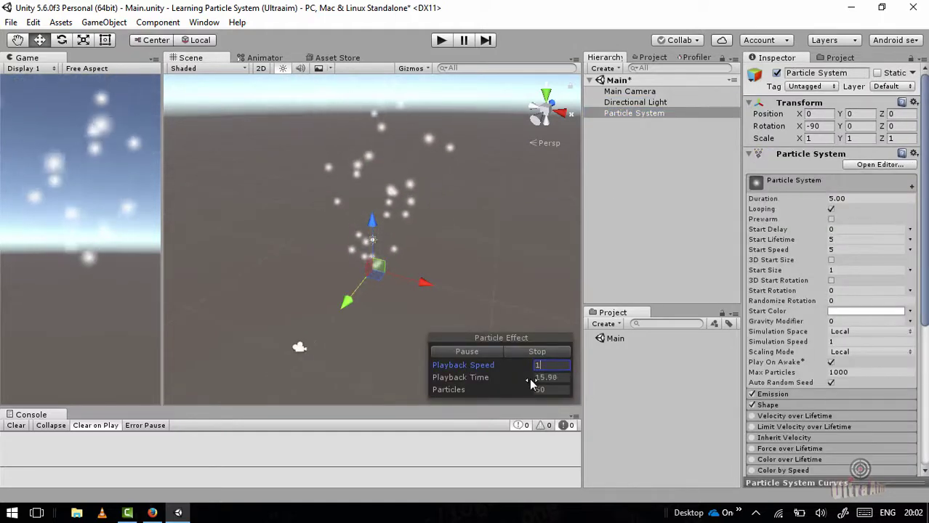
pyautogui.click(559, 390)
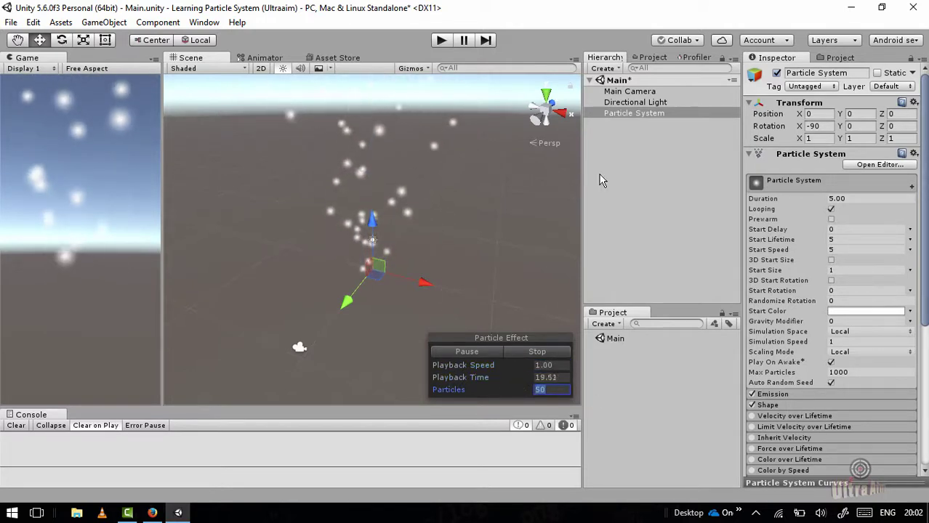
pyautogui.click(628, 160)
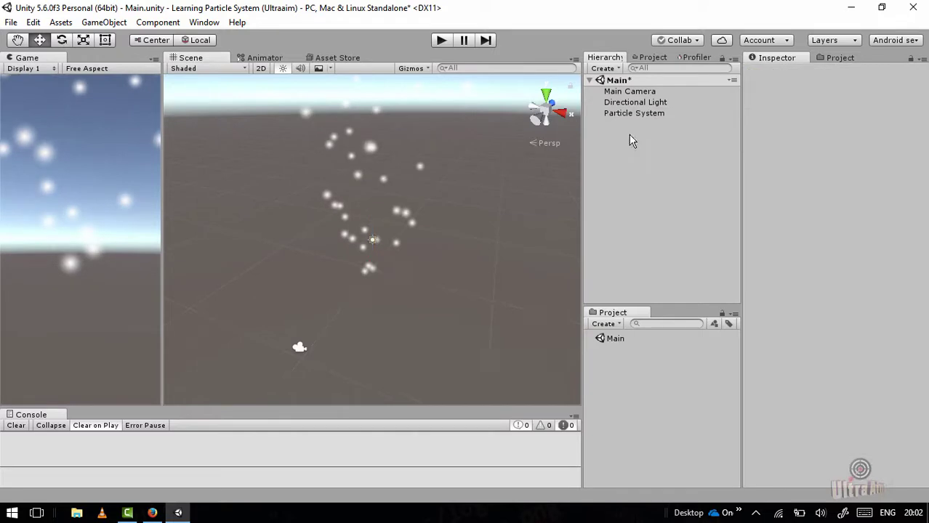
# Step: Widen the Inspector and look through the Particle System component's main settings and modules
pyautogui.moveTo(742, 124); pyautogui.dragTo(588, 124)
pyautogui.click(471, 113)
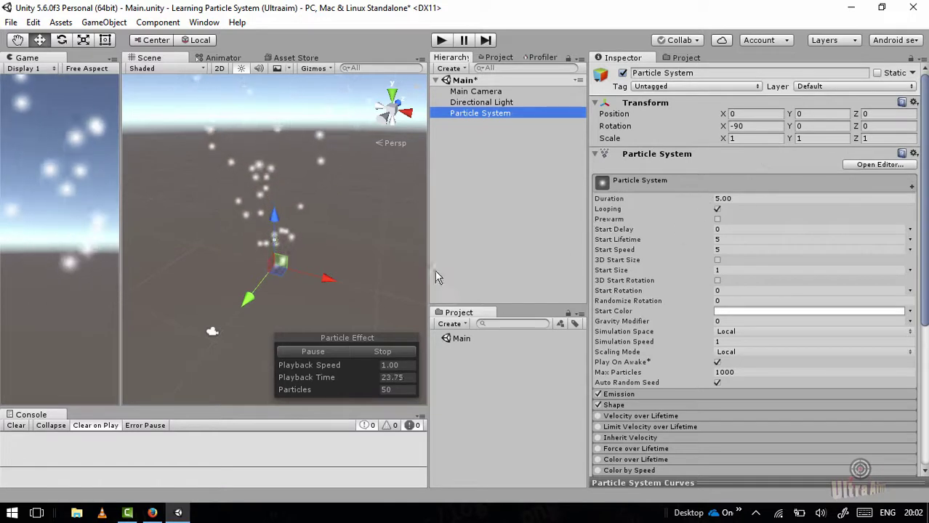
pyautogui.click(596, 155)
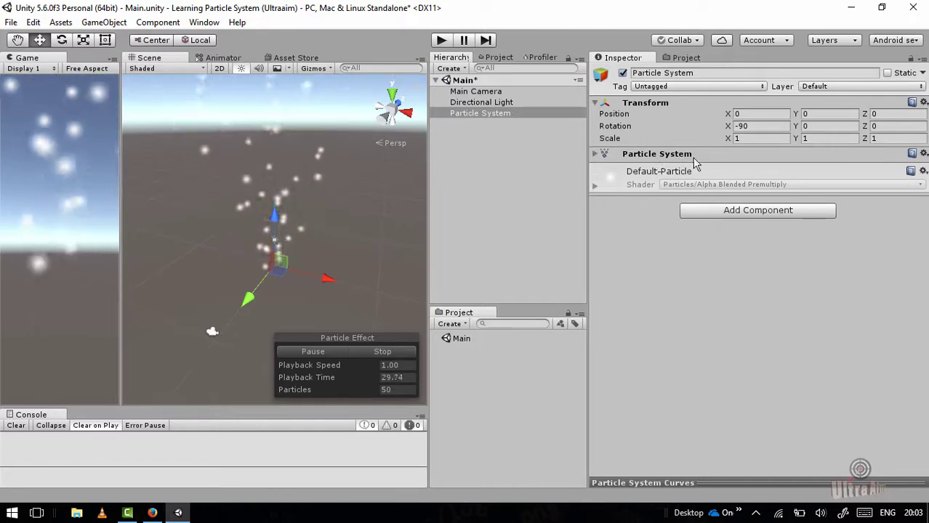
pyautogui.click(596, 155)
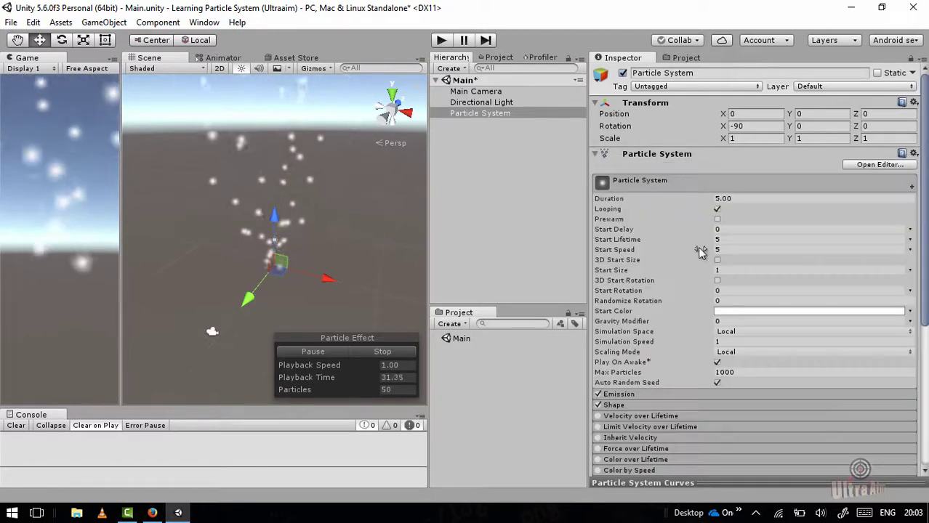
pyautogui.scroll(-5, 778, 398)
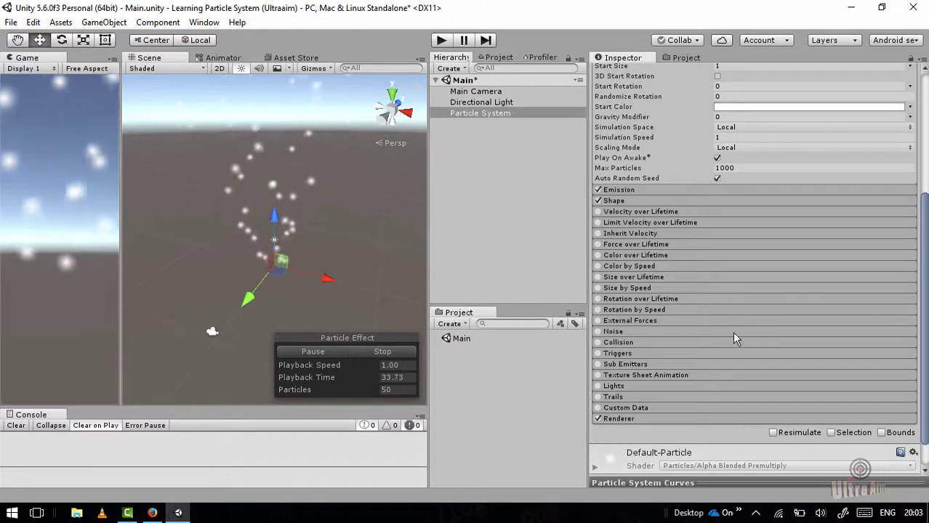
pyautogui.scroll(3, 743, 289)
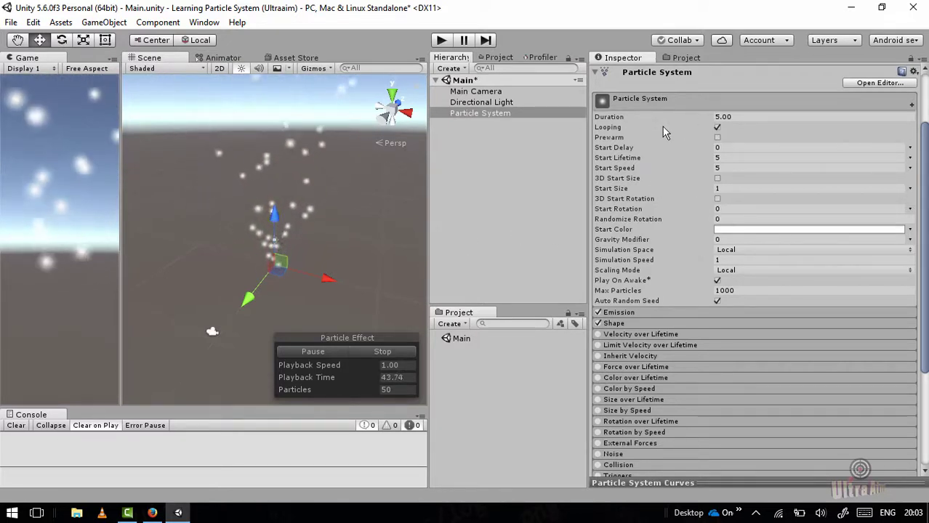
# Step: Turn off Looping, set the particle system's Duration to 1 and simulate the effect once
pyautogui.click(729, 120)
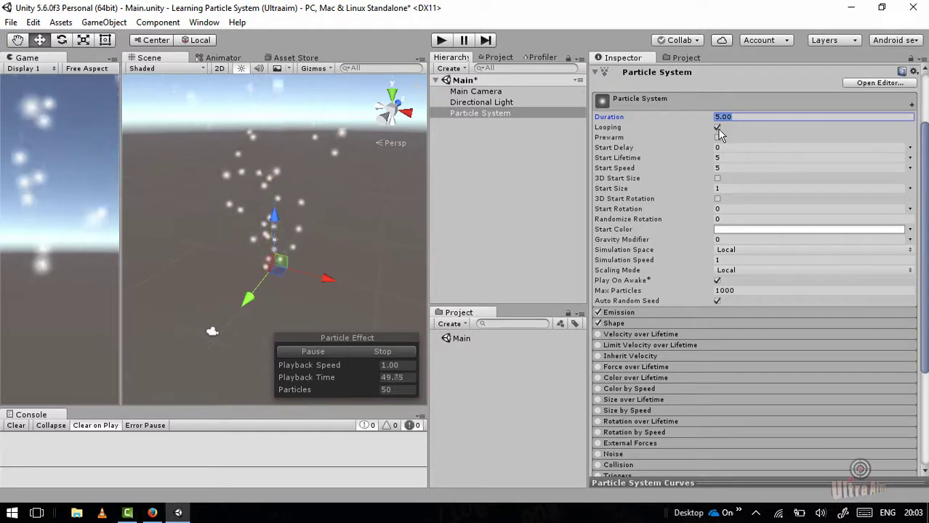
pyautogui.press('Right')
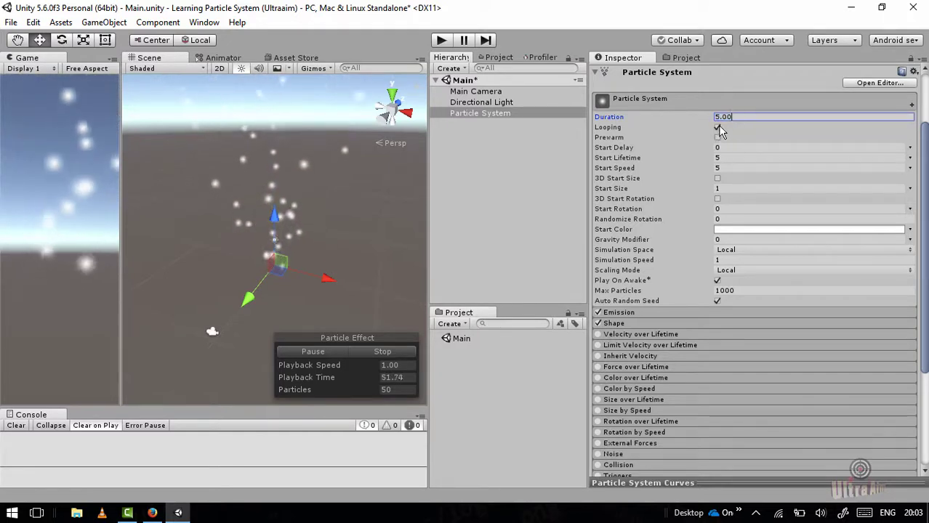
pyautogui.click(718, 128)
pyautogui.click(732, 120)
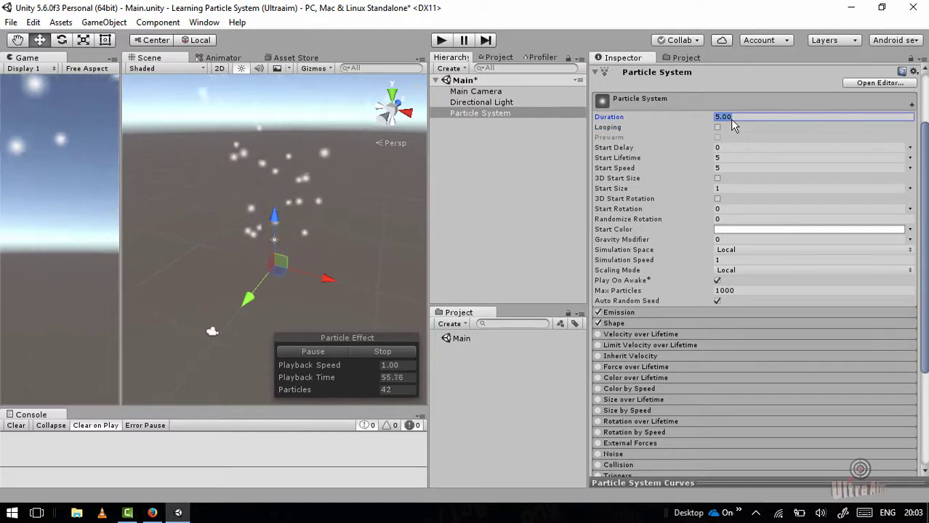
pyautogui.write('1')
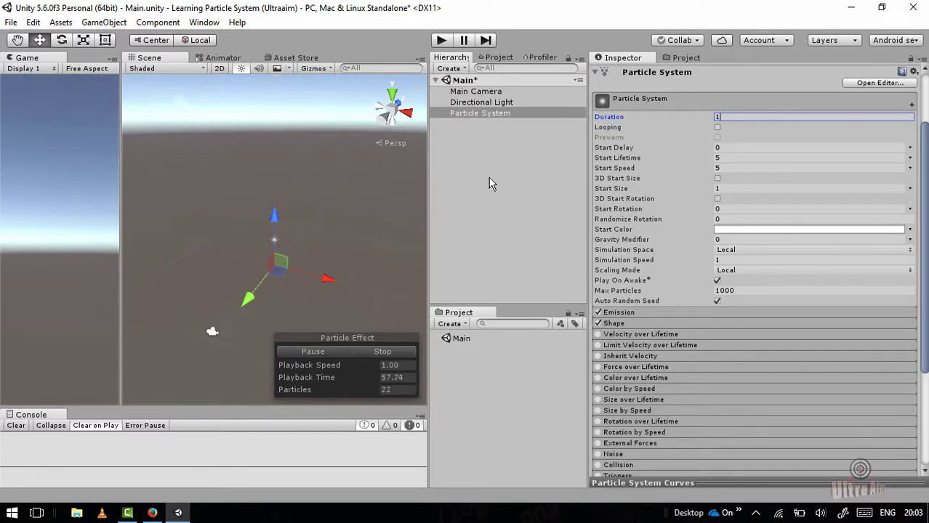
pyautogui.press('Return')
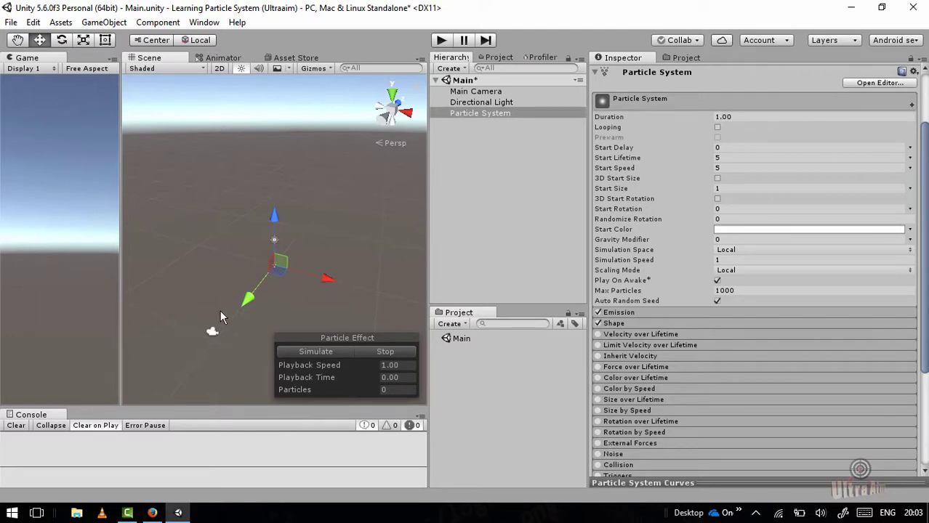
pyautogui.click(315, 353)
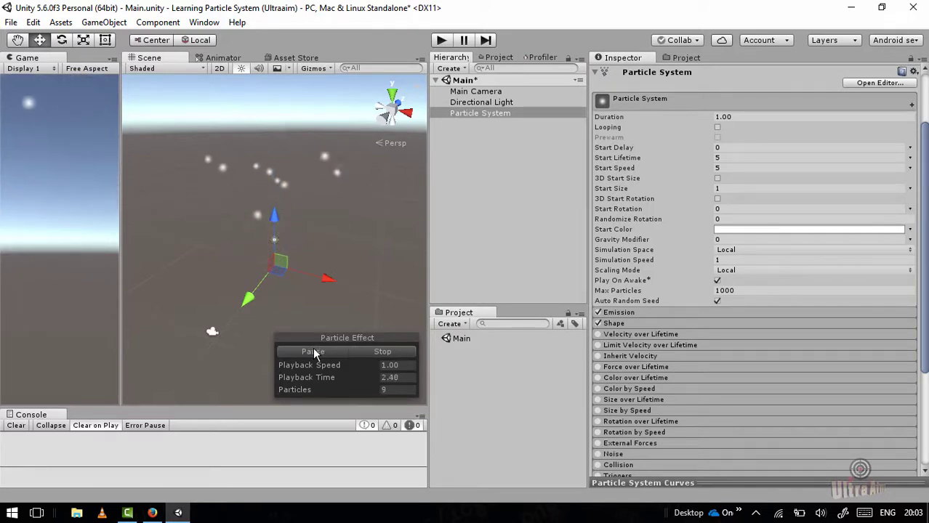
# Step: Set the Duration to 5 and simulate the non-looping effect again to compare the emission time
pyautogui.click(734, 117)
pyautogui.write('5')
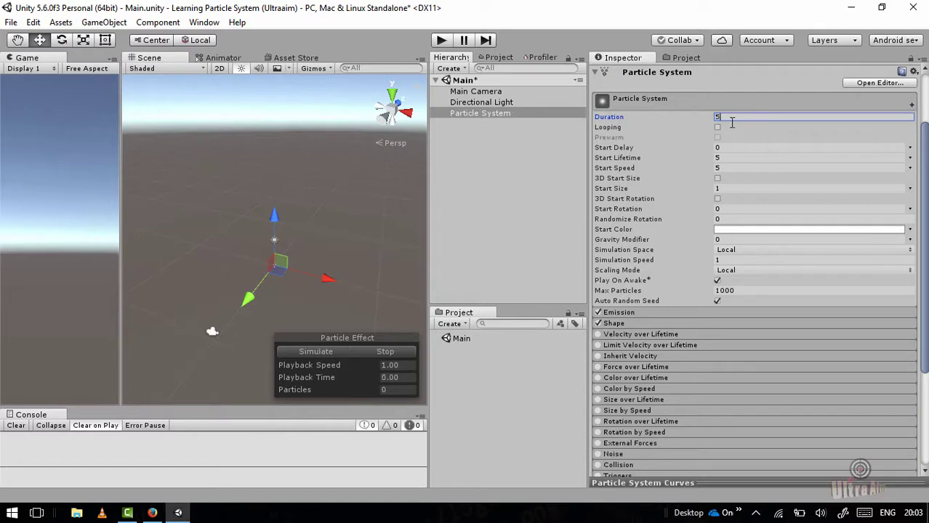
pyautogui.click(318, 353)
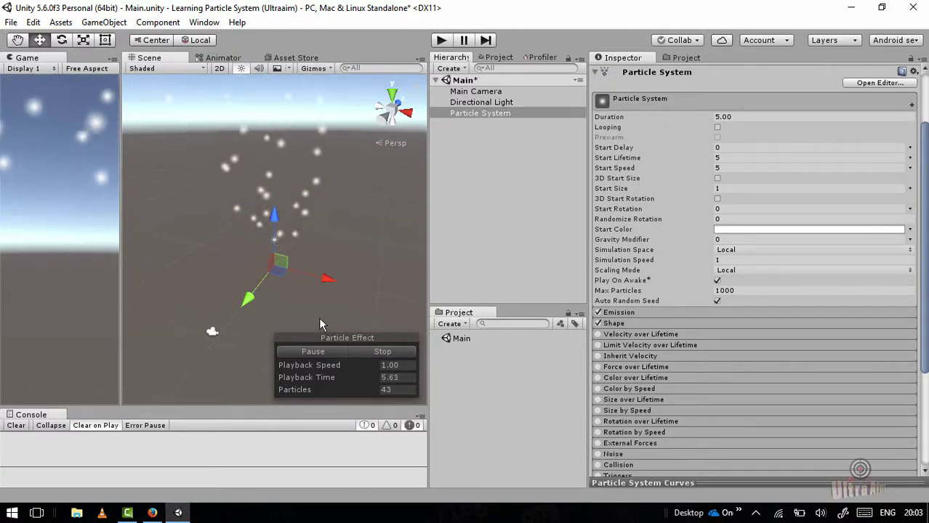
# Step: Turn Looping back on, set the Duration to 1 and simulate the looping effect
pyautogui.click(730, 117)
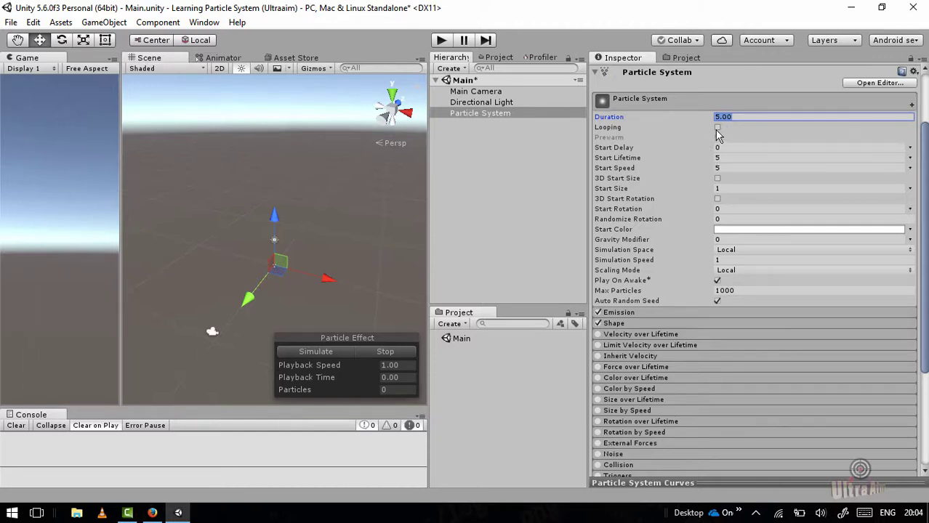
pyautogui.click(717, 128)
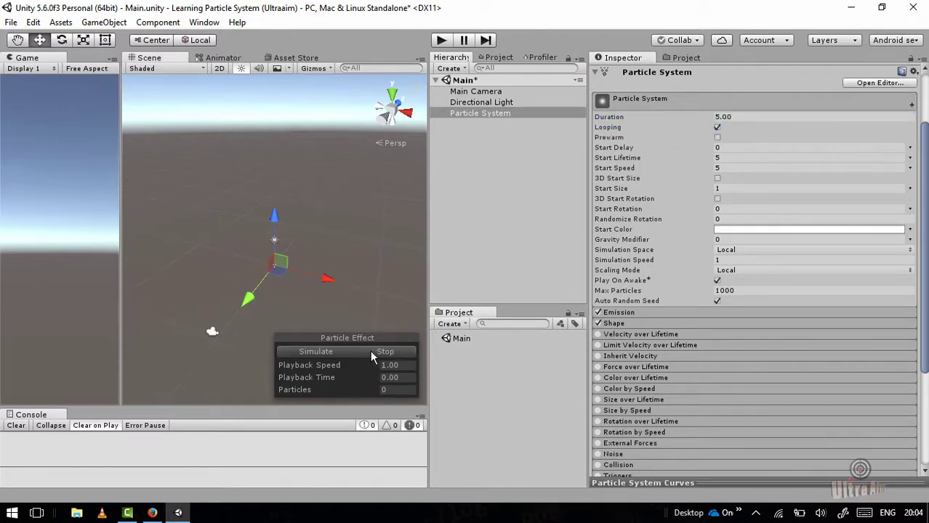
pyautogui.click(736, 115)
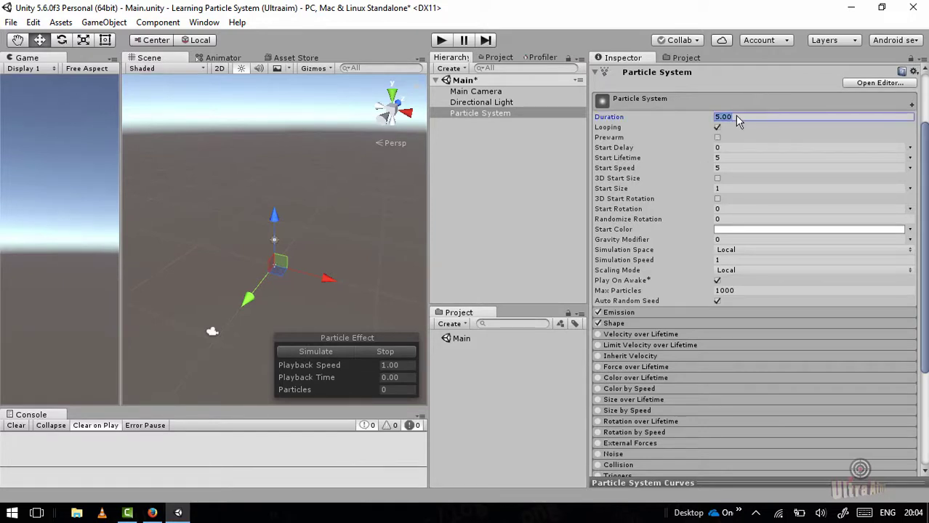
pyautogui.write('1')
pyautogui.press('Return')
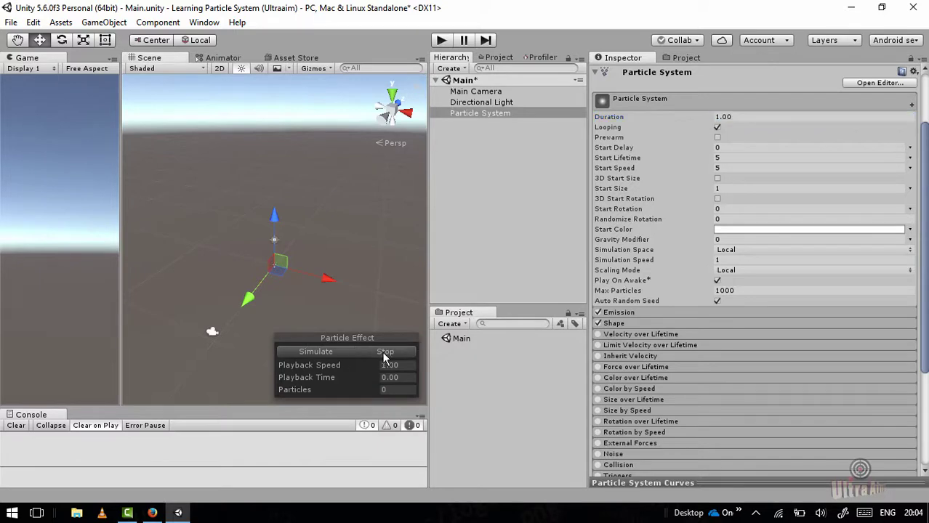
pyautogui.click(330, 352)
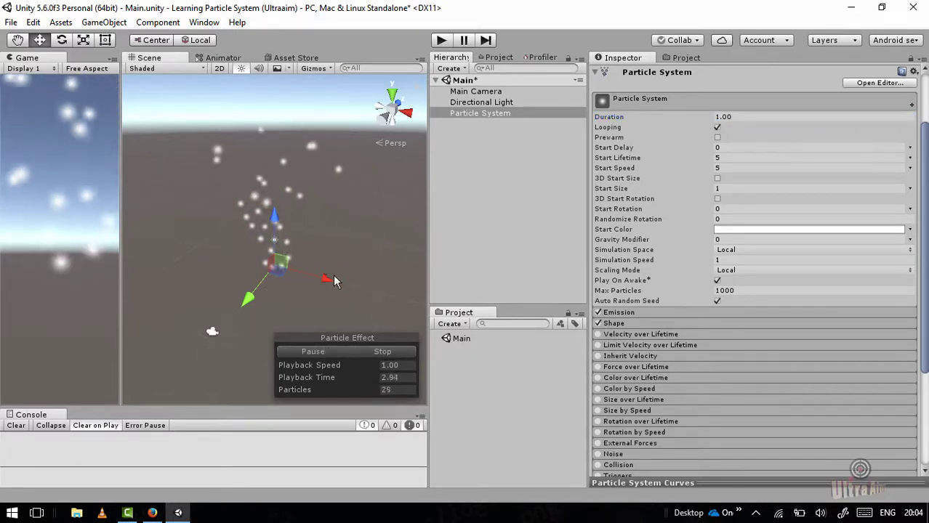
# Step: Widen the Game view and adjust the width of the Inspector to see the particles better
pyautogui.moveTo(126, 265); pyautogui.dragTo(174, 249)
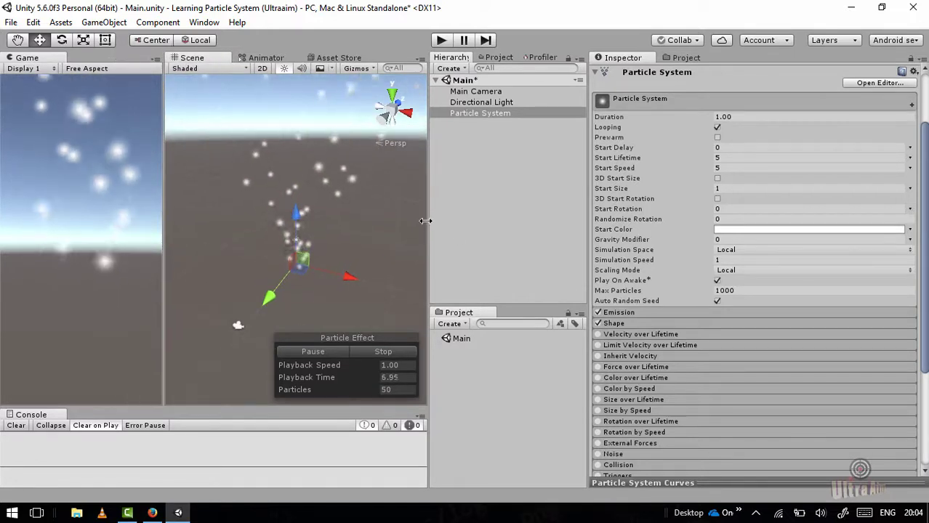
pyautogui.moveTo(428, 222); pyautogui.dragTo(467, 220)
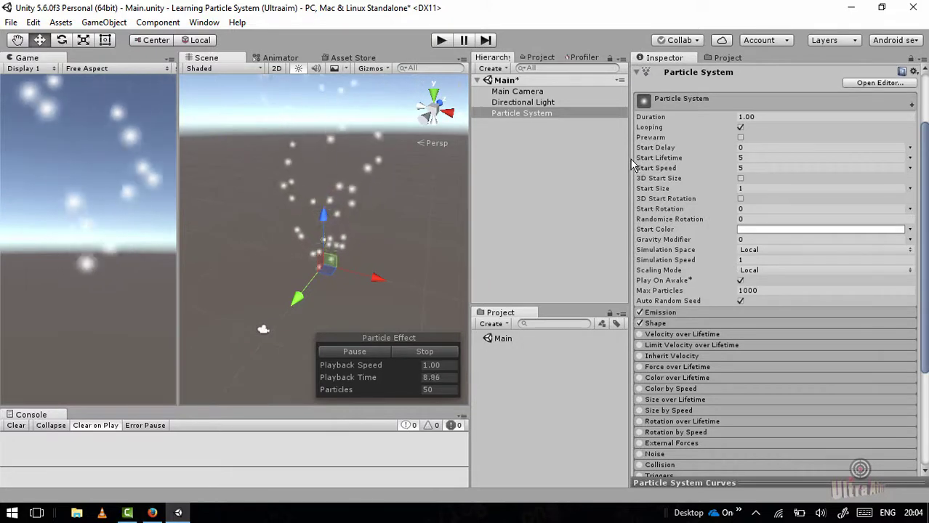
pyautogui.click(649, 116)
pyautogui.moveTo(630, 141); pyautogui.dragTo(609, 141)
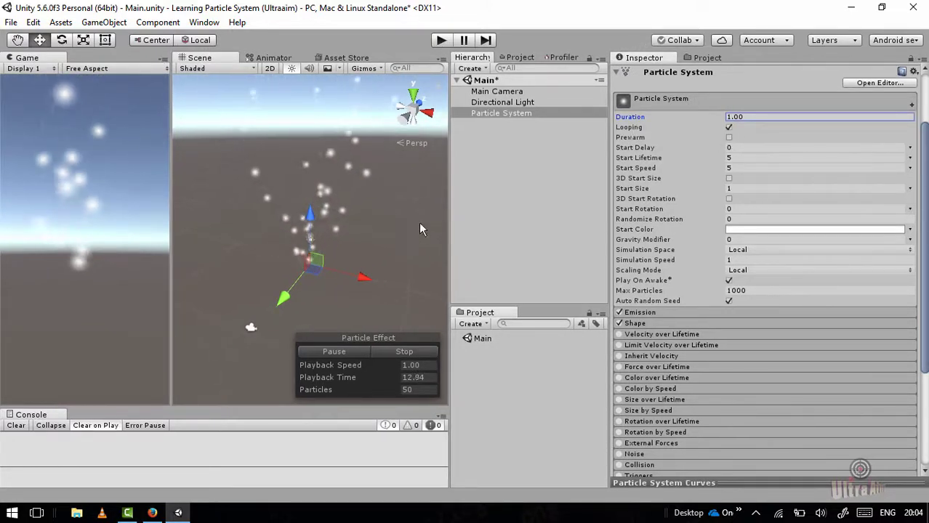
# Step: Restart the particle preview to watch how emission begins without Prewarm, and stop it
pyautogui.click(413, 352)
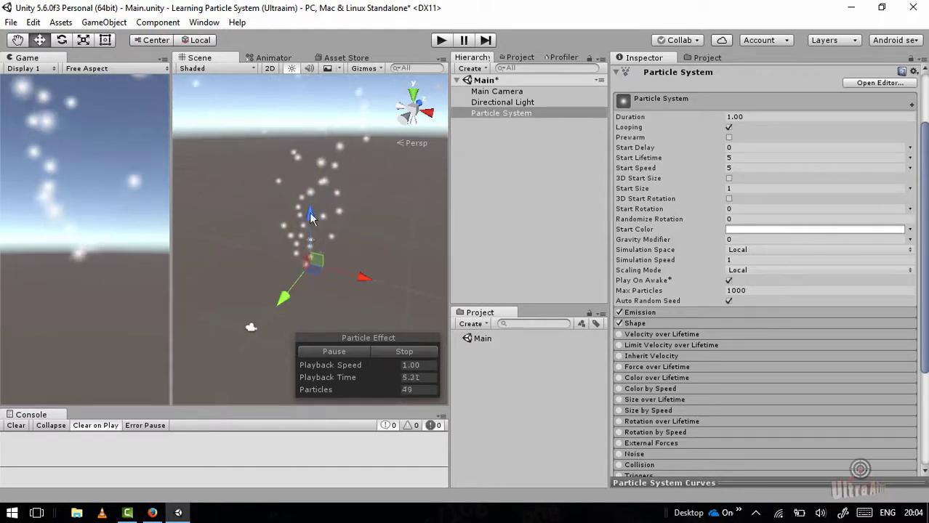
pyautogui.click(404, 351)
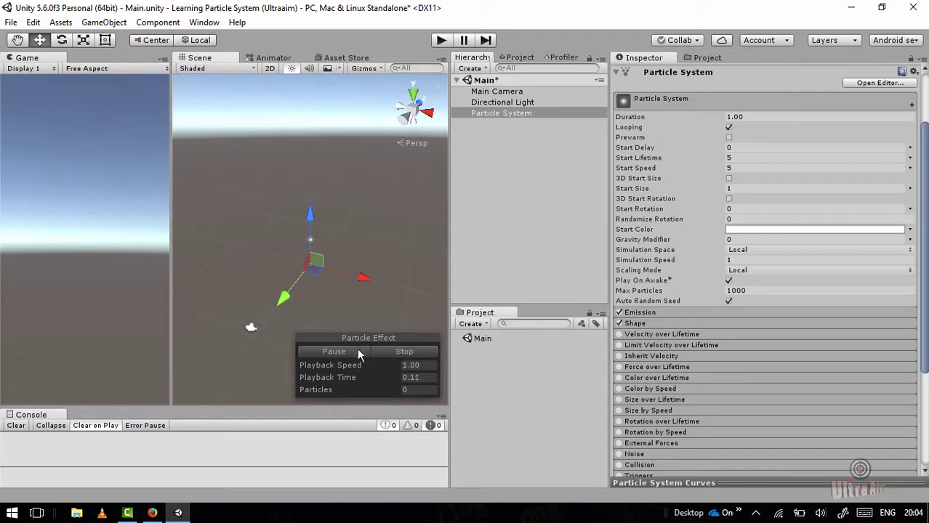
pyautogui.click(405, 352)
# Step: Enable Prewarm and simulate the effect, restarting it to check how the particles start
pyautogui.click(729, 138)
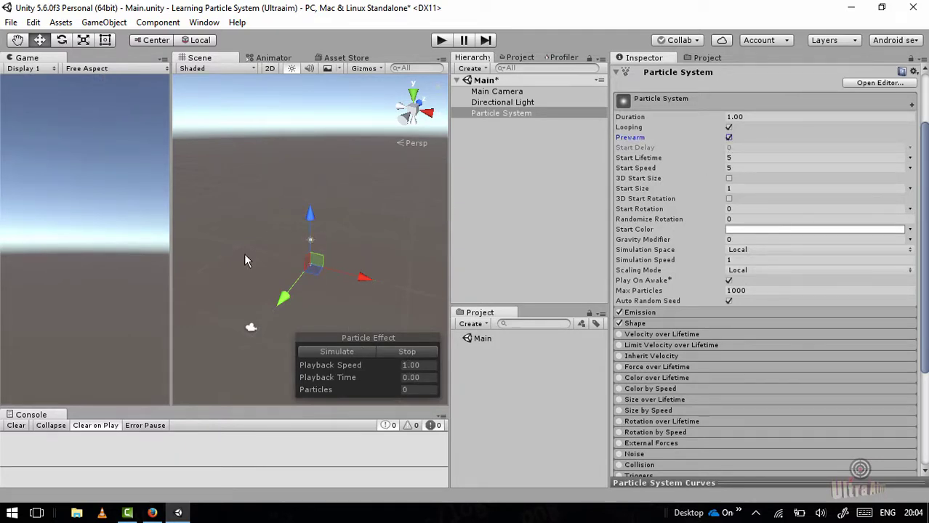
pyautogui.click(356, 348)
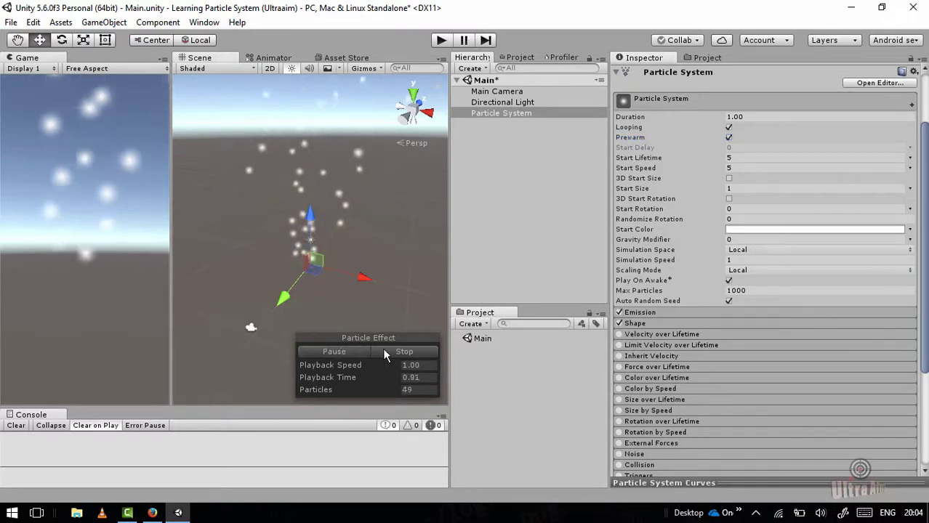
pyautogui.click(382, 350)
pyautogui.click(372, 351)
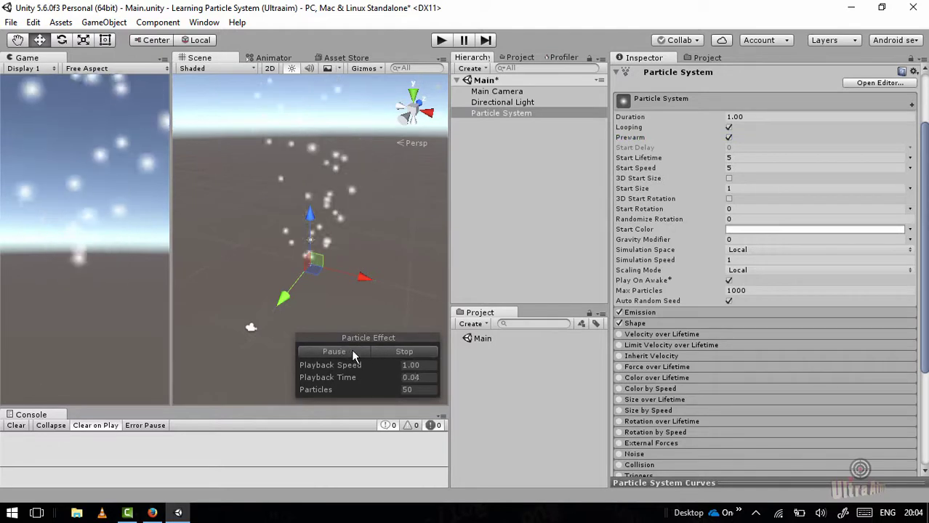
# Step: Disable Prewarm, simulate the effect from the start once more and stop the preview
pyautogui.click(407, 352)
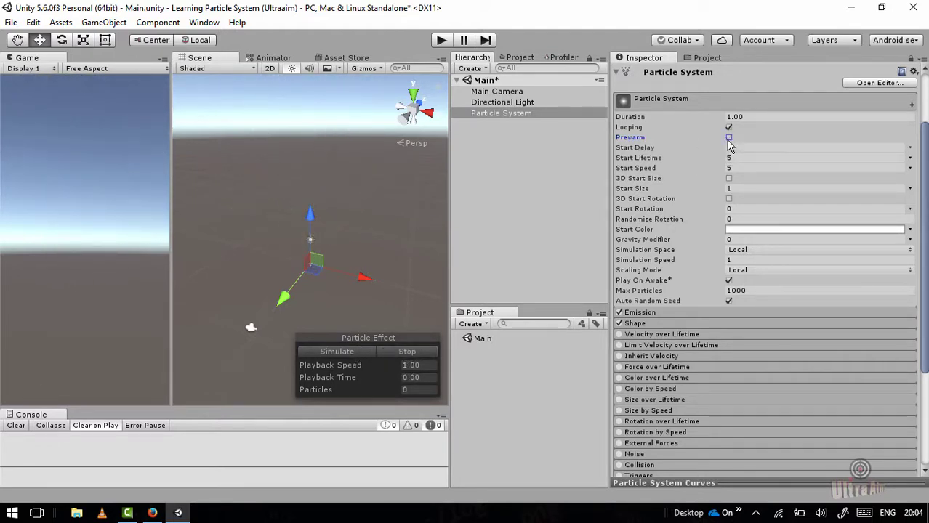
pyautogui.click(336, 352)
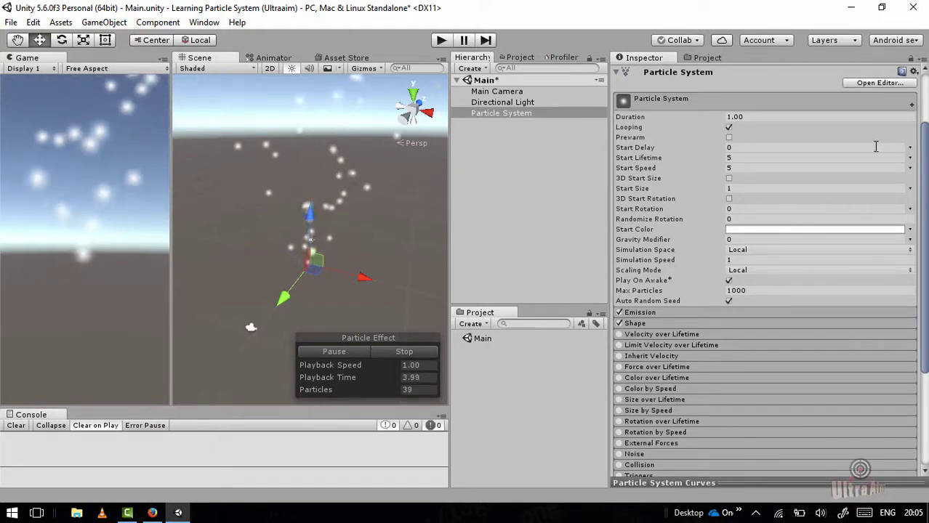
pyautogui.click(417, 353)
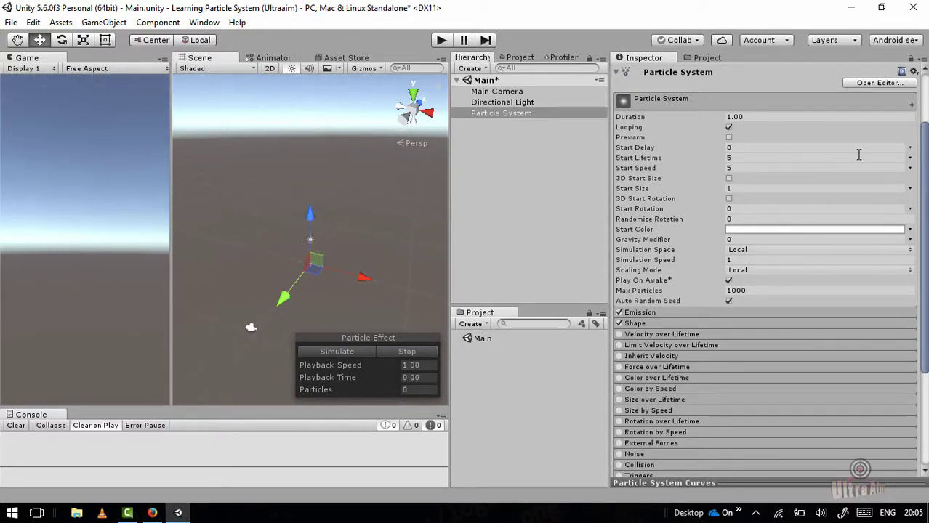
# Step: Set the Duration to 5 and the Start Delay to 2, and simulate the delayed effect
pyautogui.click(745, 147)
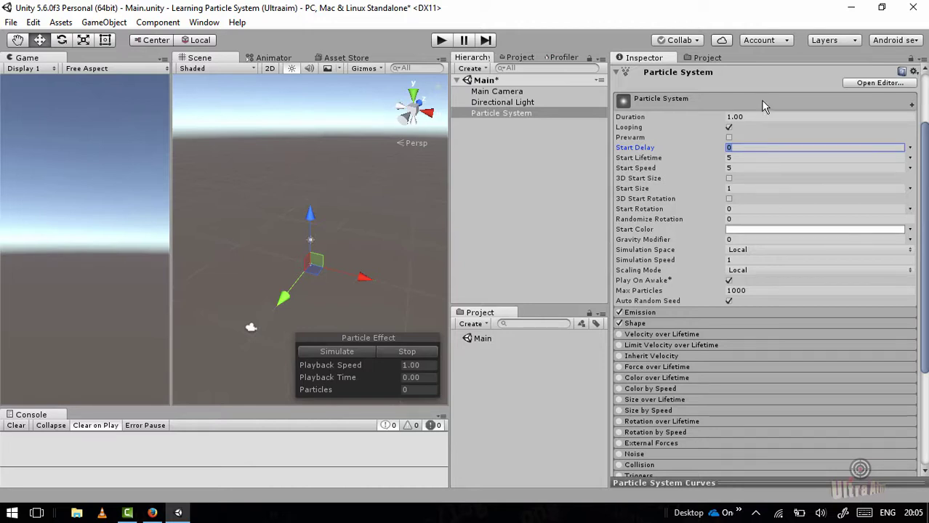
pyautogui.click(752, 117)
pyautogui.write('5')
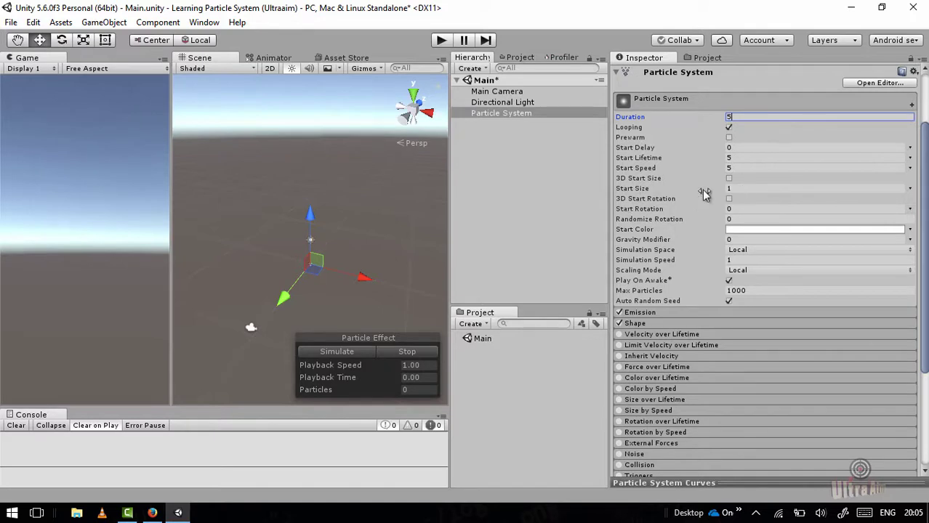
pyautogui.click(739, 150)
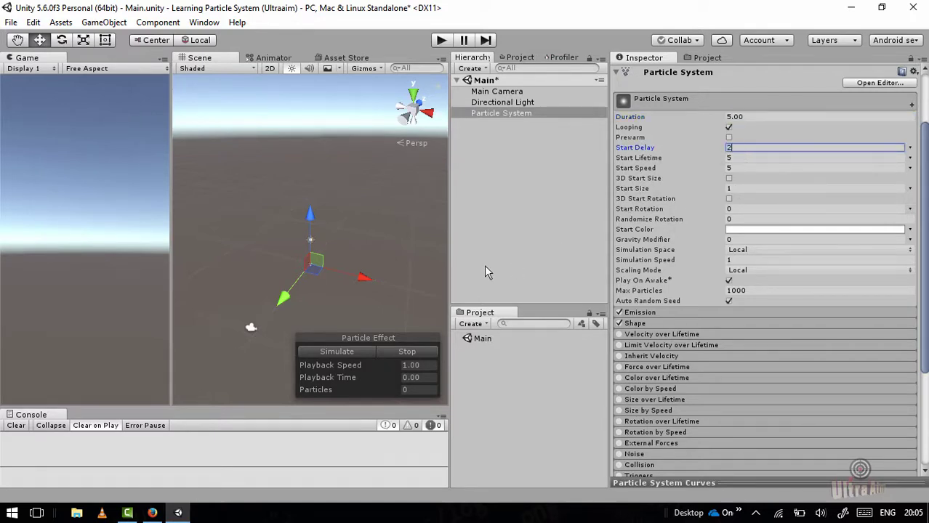
pyautogui.click(337, 352)
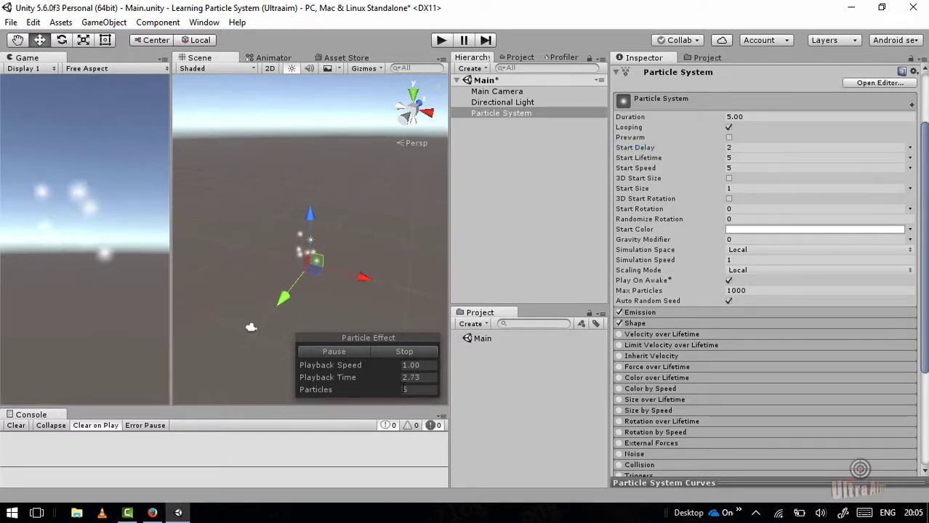
pyautogui.click(424, 382)
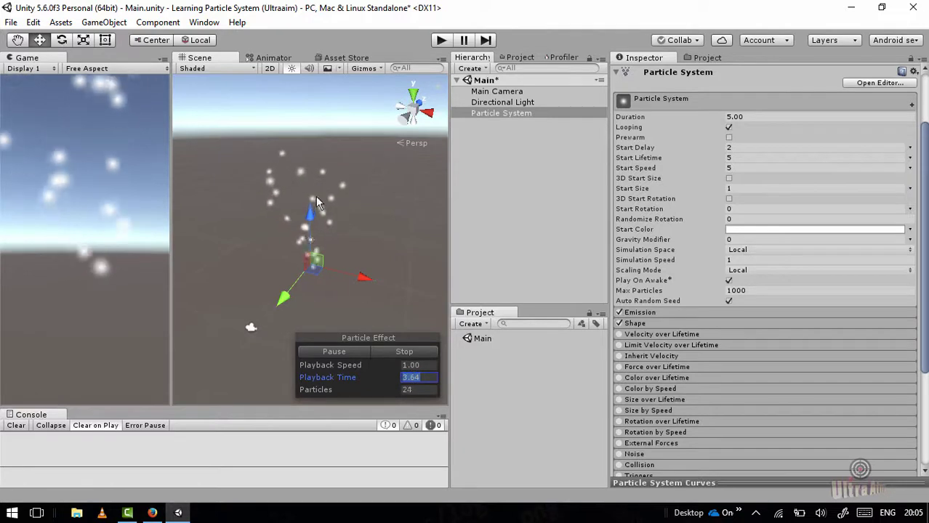
# Step: Stop the preview and set the Start Delay to 0
pyautogui.click(407, 351)
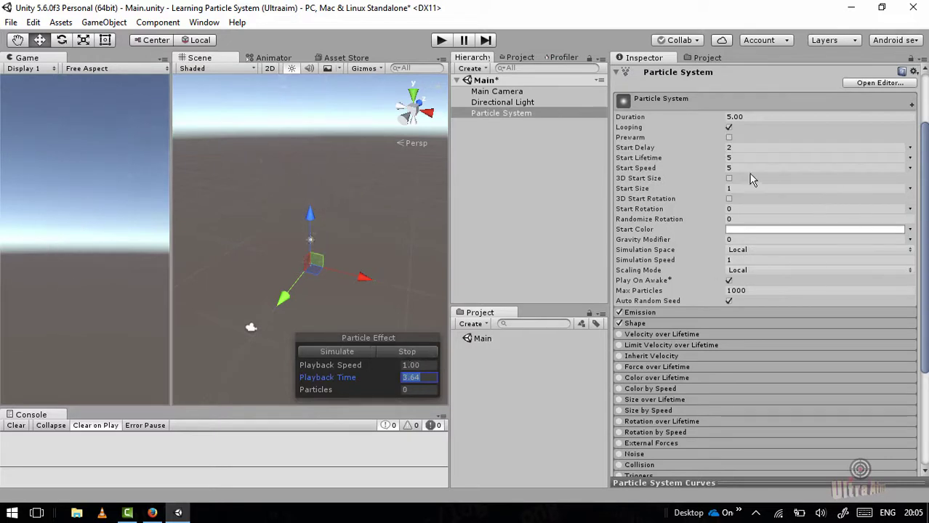
pyautogui.click(739, 147)
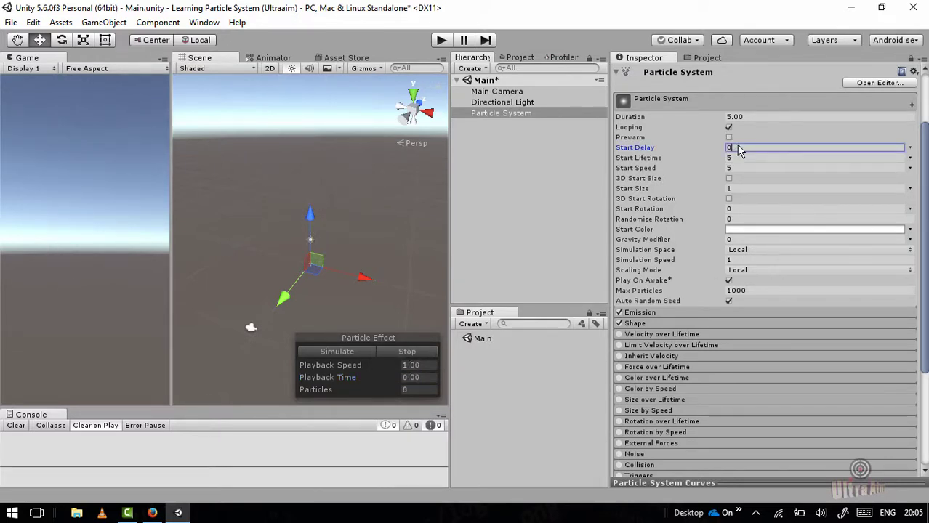
# Step: Review the value modes offered for Start Lifetime
pyautogui.click(743, 158)
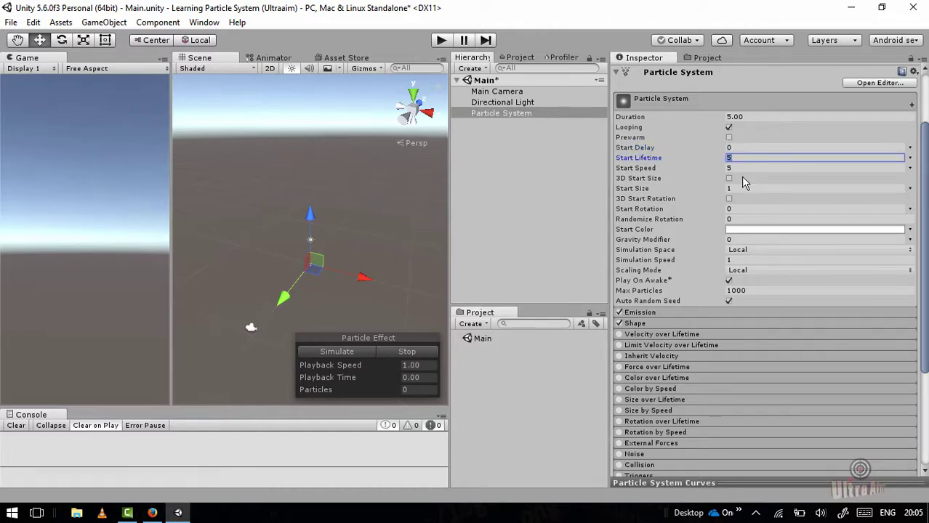
pyautogui.click(909, 158)
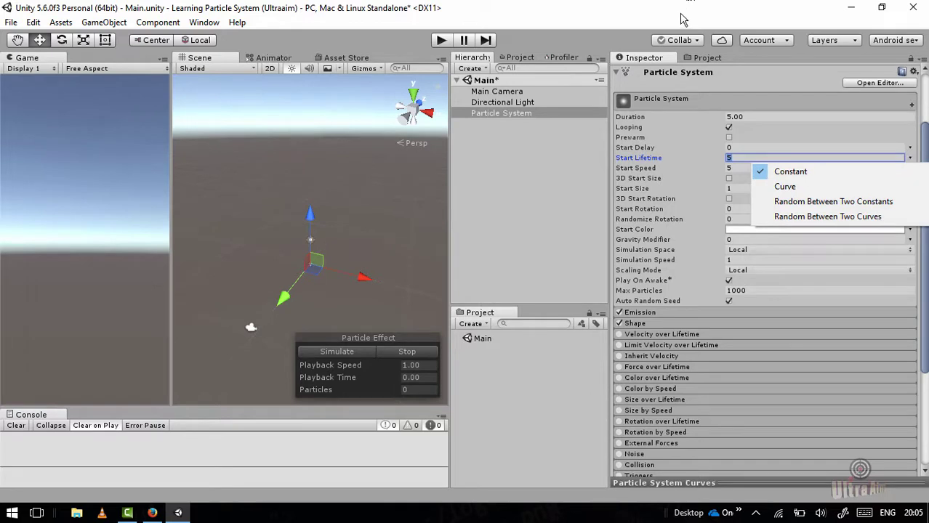
pyautogui.click(654, 5)
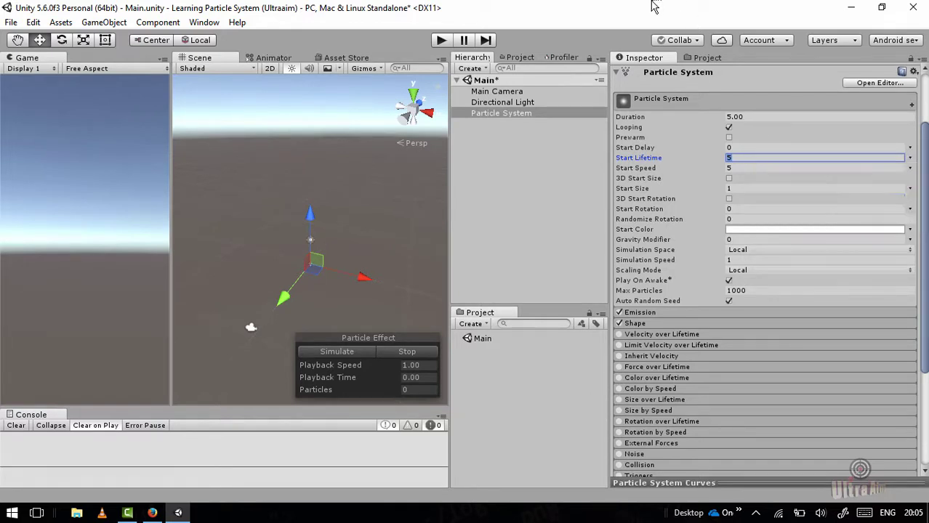
pyautogui.click(908, 159)
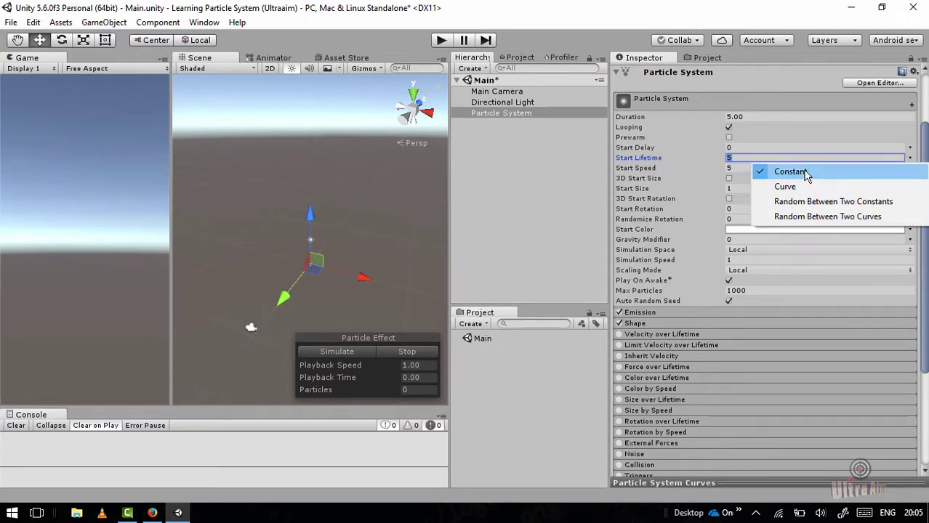
# Step: Switch Start Delay to Random Between Two Constants with 0 as both values
pyautogui.click(909, 148)
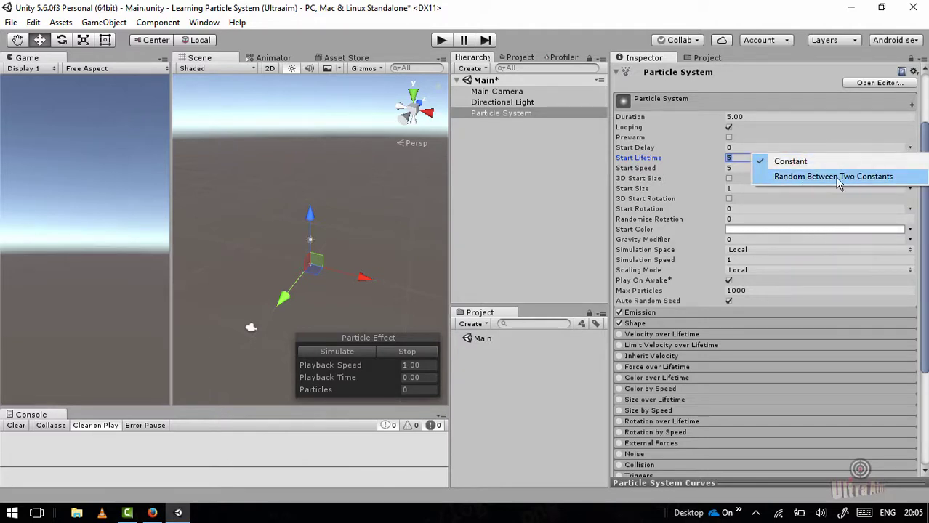
pyautogui.click(864, 177)
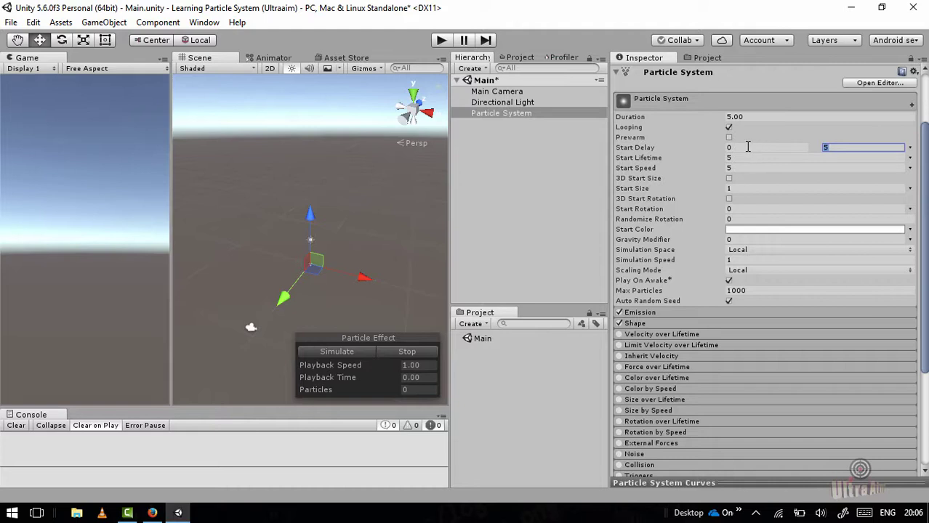
pyautogui.write('0')
pyautogui.click(734, 147)
pyautogui.click(842, 147)
# Step: Toggle Prewarm on and off, and set Start Delay to Random Between Two Constants from 0 to 5
pyautogui.click(728, 138)
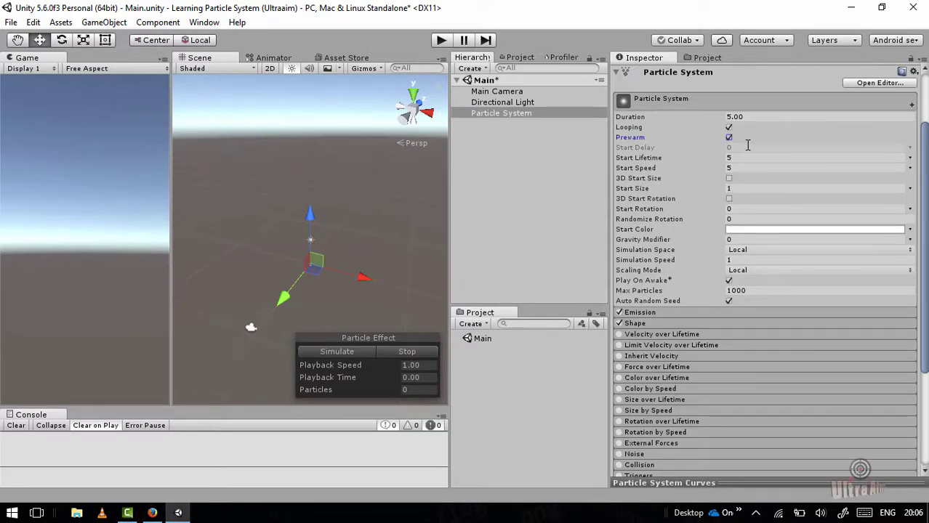
pyautogui.click(728, 138)
pyautogui.click(743, 148)
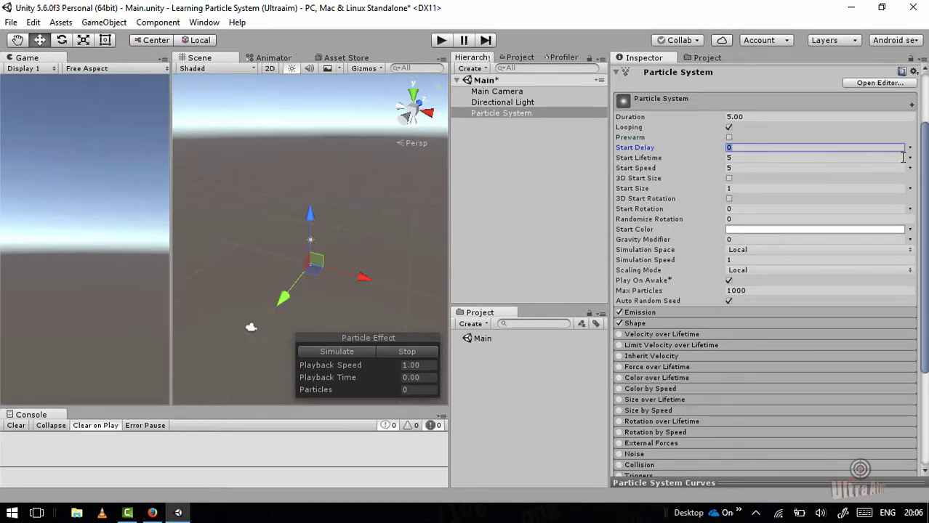
pyautogui.click(909, 148)
pyautogui.click(811, 176)
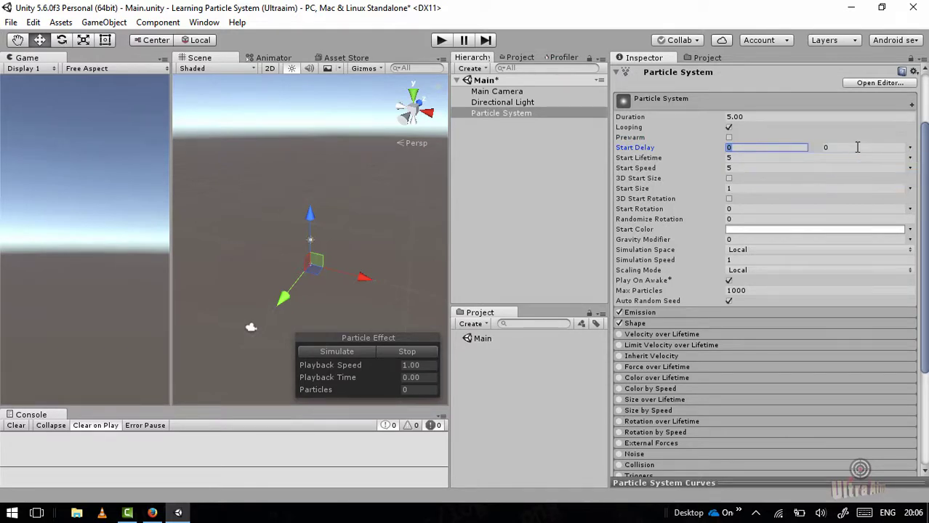
pyautogui.click(857, 150)
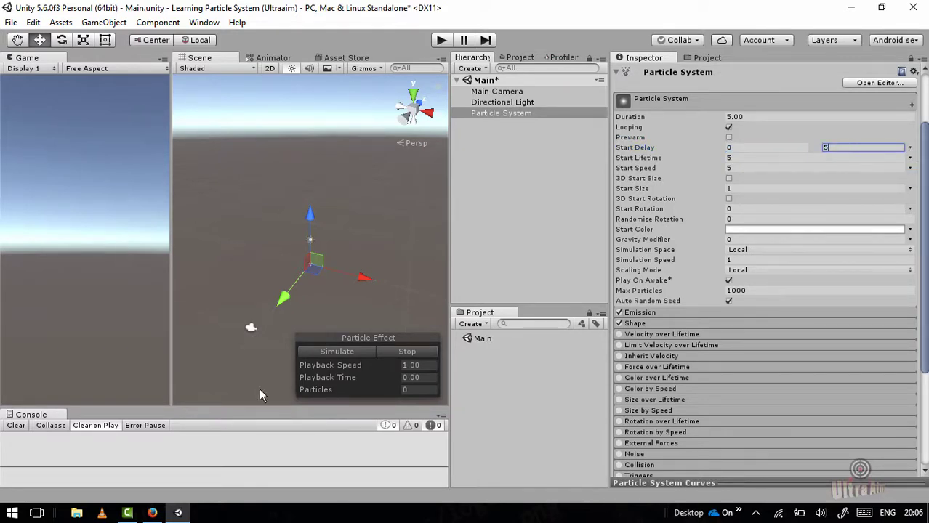
# Step: Simulate the effect repeatedly from the start to compare the random start delays, and stop the preview
pyautogui.click(413, 354)
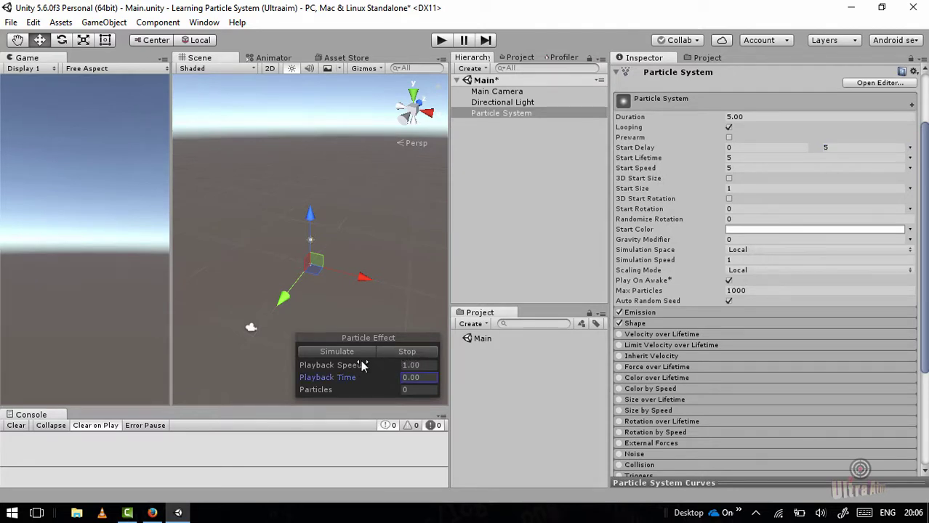
pyautogui.click(347, 353)
pyautogui.click(405, 352)
pyautogui.click(338, 353)
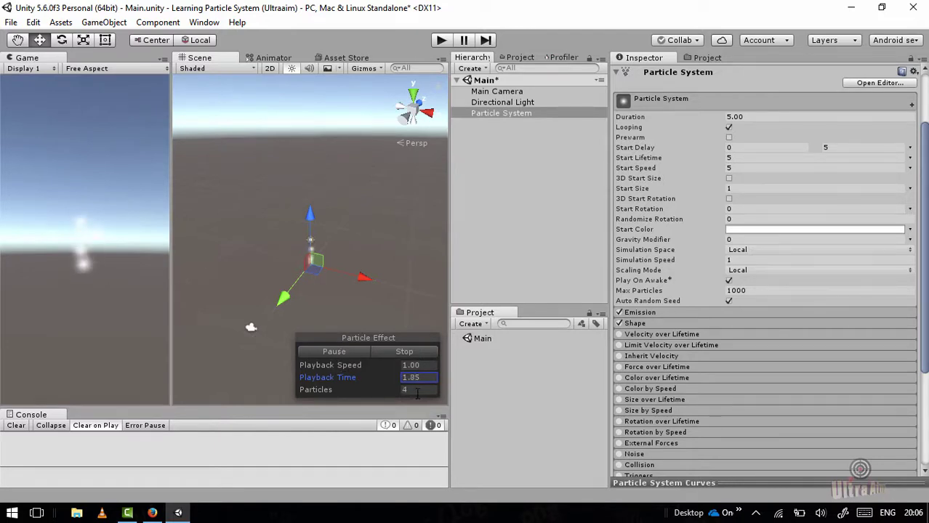
pyautogui.click(407, 351)
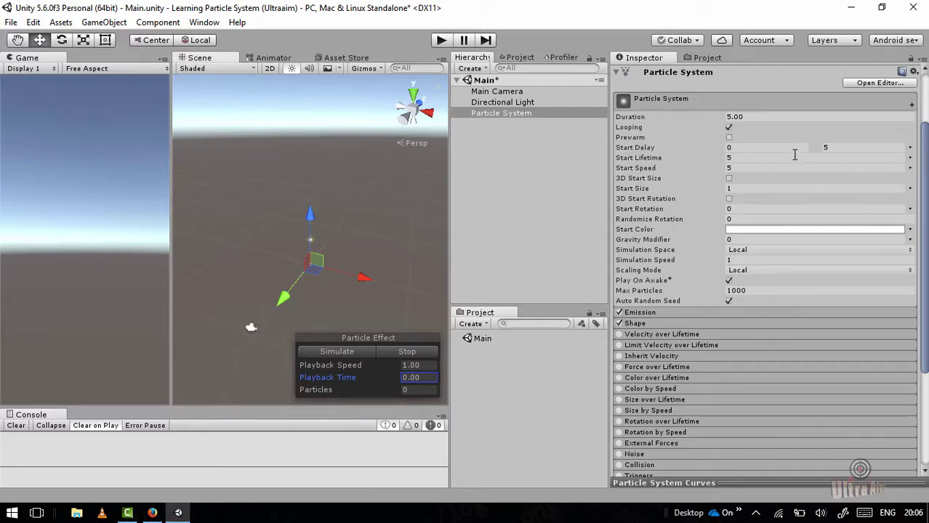
# Step: Switch Start Delay back to Constant and set it to 0
pyautogui.click(910, 148)
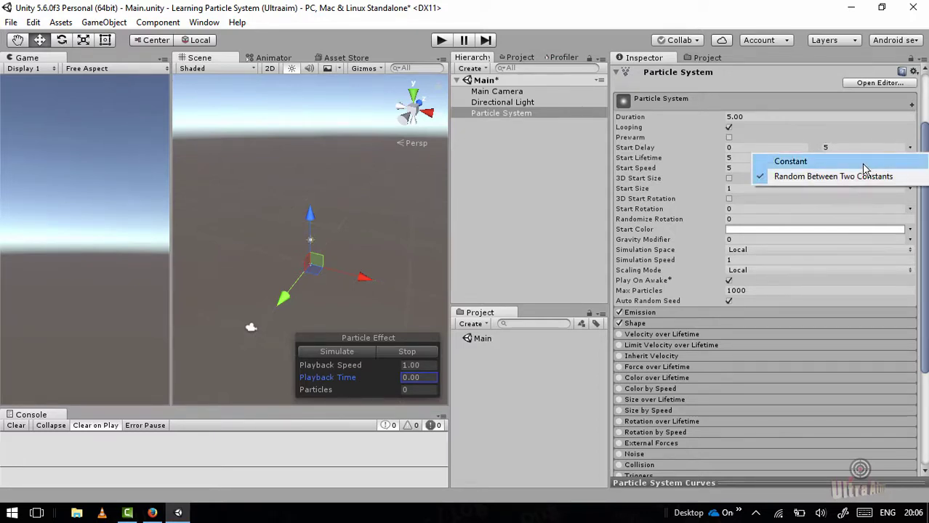
pyautogui.click(751, 158)
pyautogui.click(745, 148)
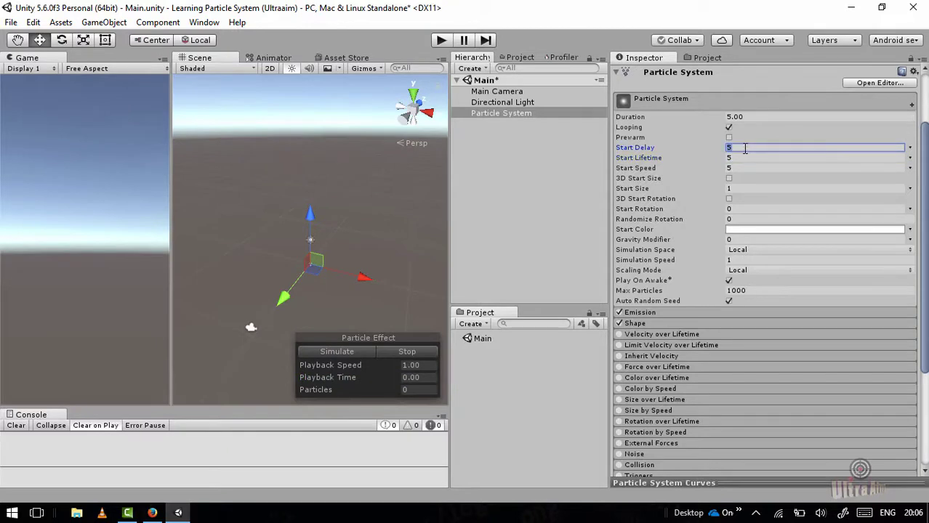
# Step: Set the Start Lifetime to 1 and the Emission module's Rate over Time to 1
pyautogui.click(747, 158)
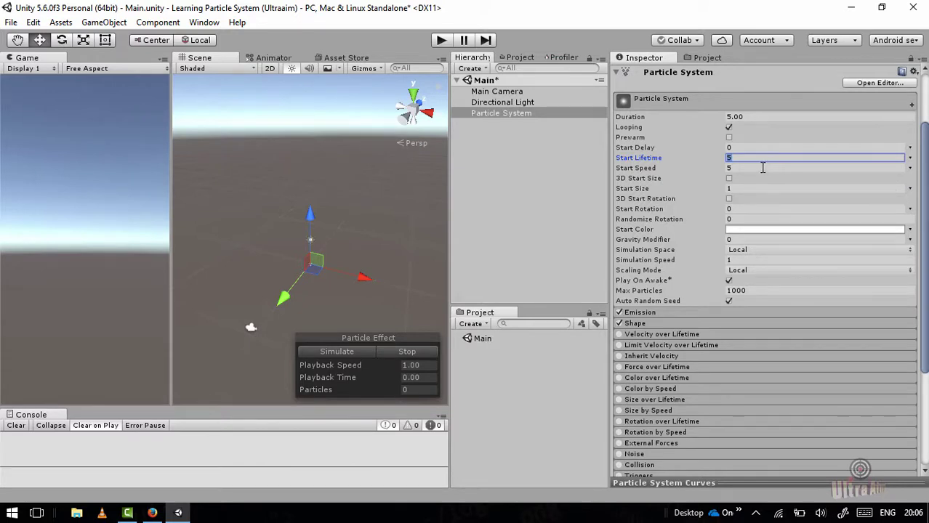
pyautogui.write('1')
pyautogui.keyDown('alt'); pyautogui.moveTo(344, 303); pyautogui.dragTo(285, 238); pyautogui.keyUp('alt')
pyautogui.scroll(2, 283, 231)
pyautogui.moveTo(283, 232); pyautogui.dragTo(271, 214, button='middle')
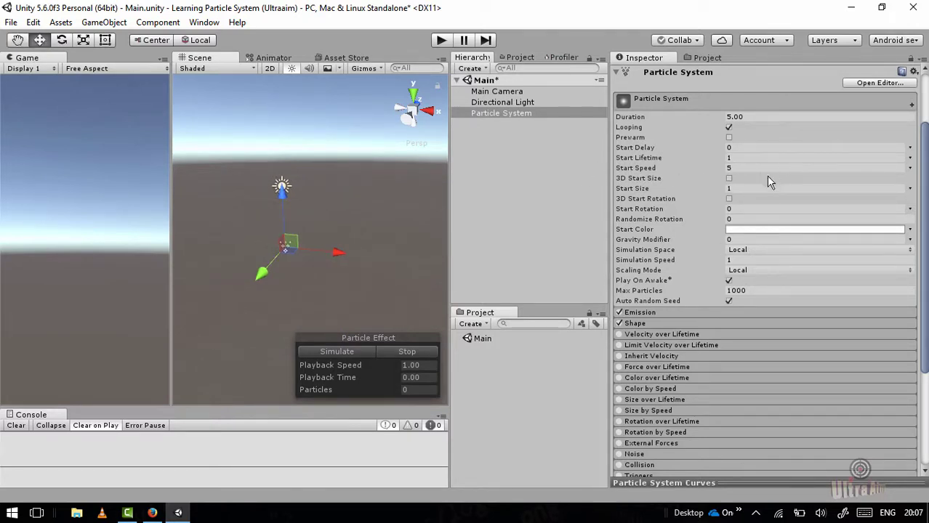
pyautogui.click(667, 313)
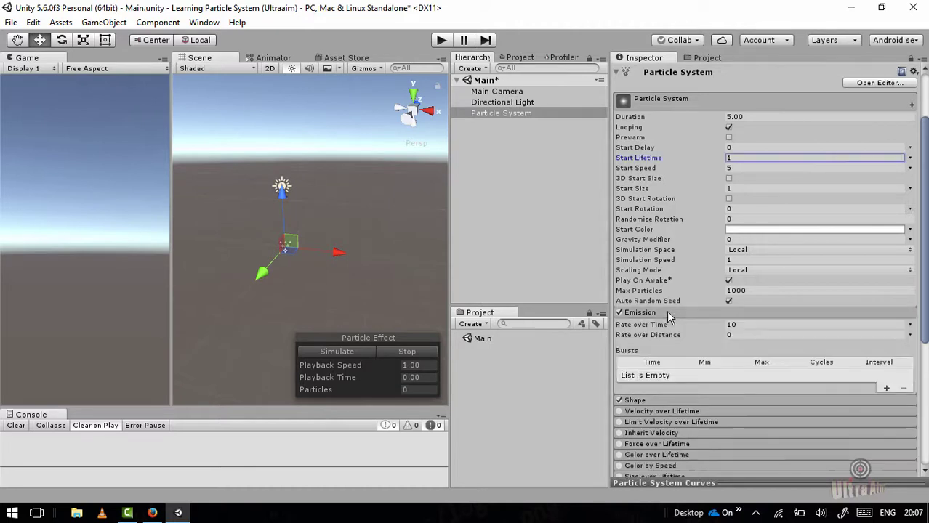
pyautogui.click(742, 327)
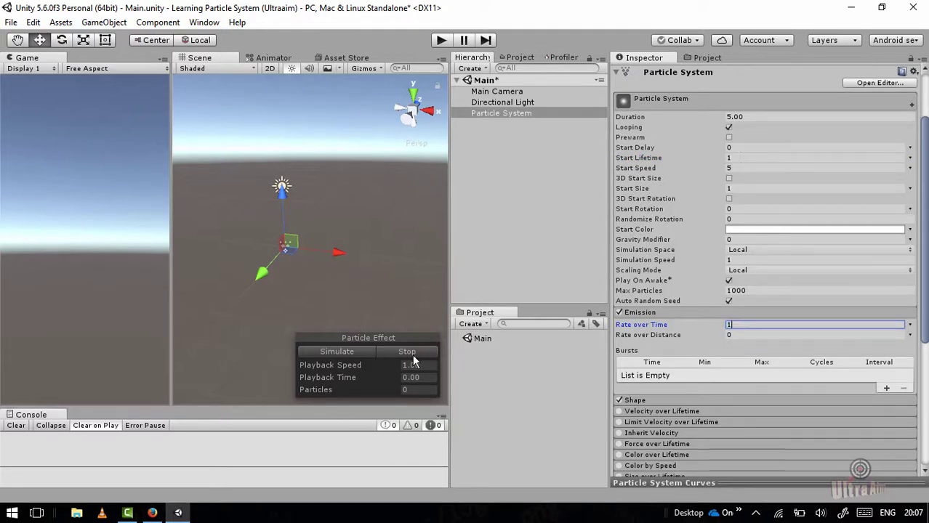
pyautogui.press('Return')
# Step: Simulate the effect and watch how long each emitted particle lives in the scene
pyautogui.click(336, 353)
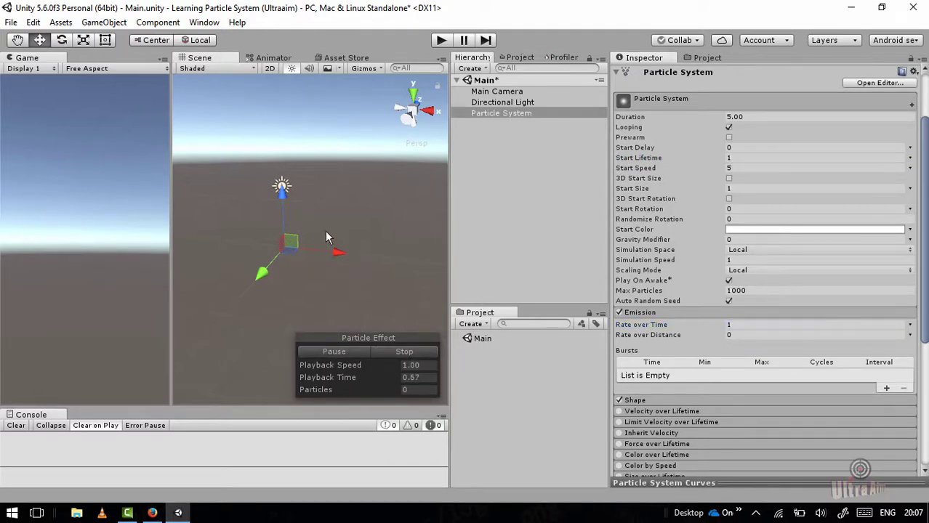
pyautogui.moveTo(331, 167); pyautogui.dragTo(256, 275, button='middle')
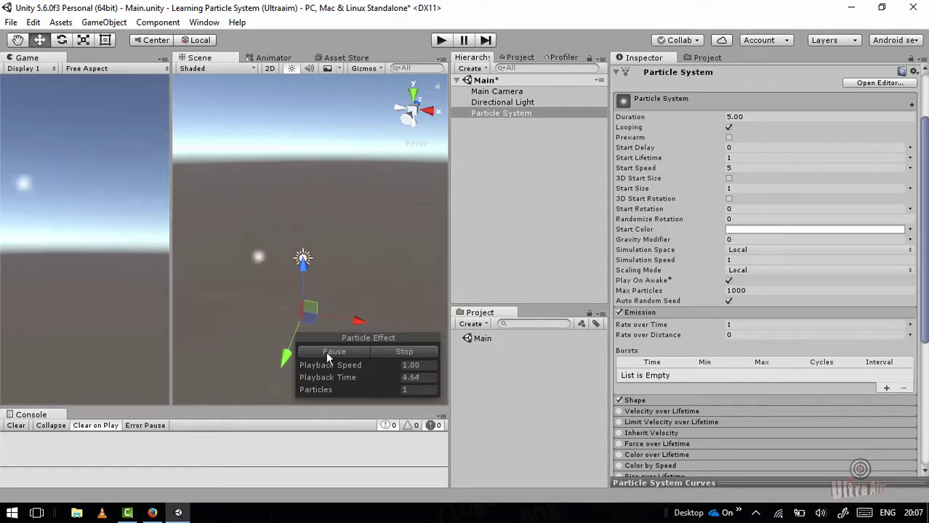
pyautogui.moveTo(312, 288); pyautogui.dragTo(285, 196, button='middle')
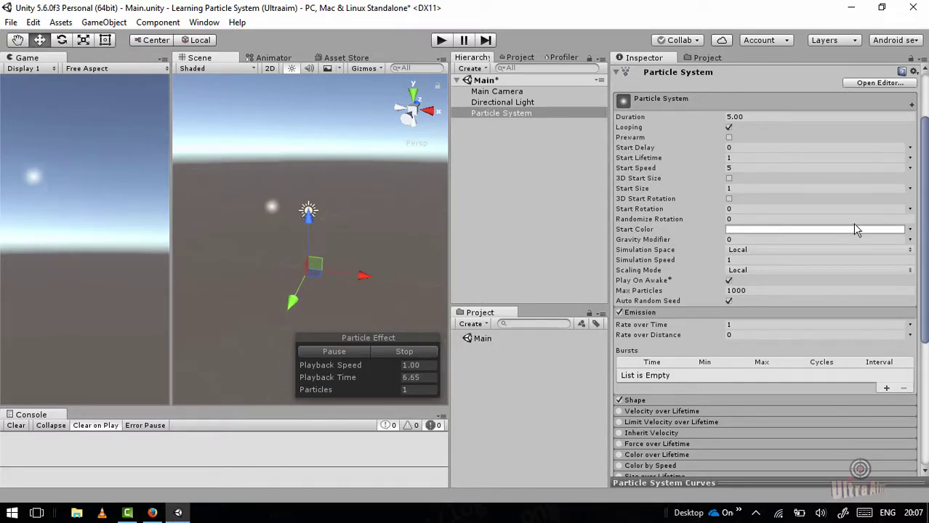
# Step: Set the Start Lifetime to 2 and simulate the effect from the start
pyautogui.click(740, 157)
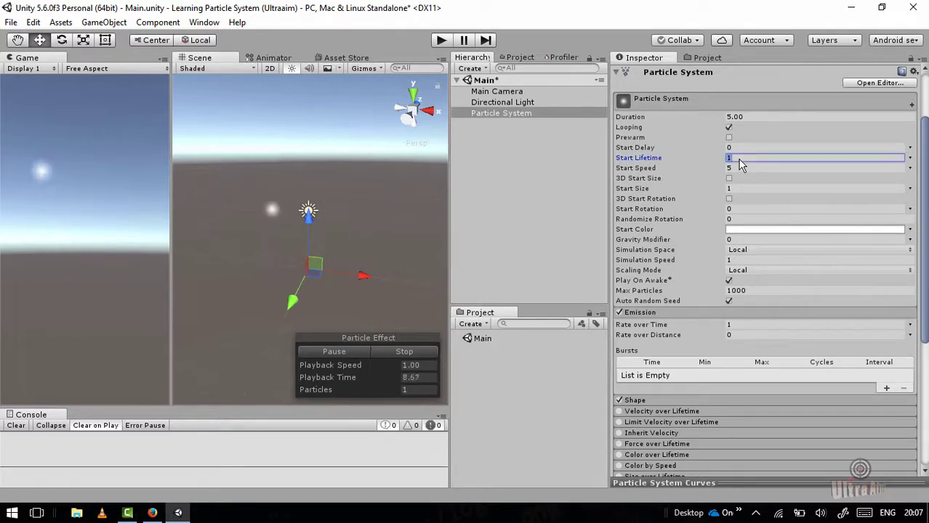
pyautogui.write('2')
pyautogui.click(407, 350)
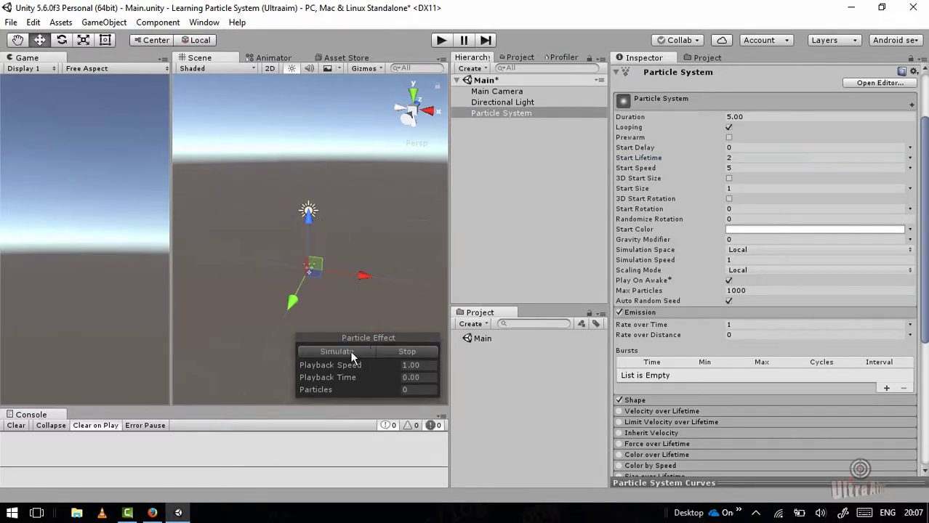
pyautogui.click(350, 350)
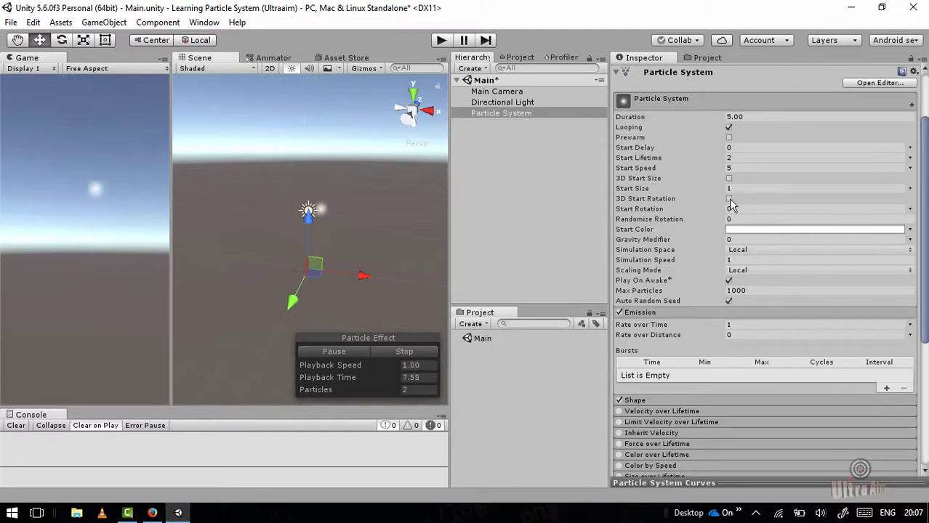
# Step: Switch Start Lifetime to Curve and apply a preset curve that eases down from 2.0 to 0.0
pyautogui.click(910, 158)
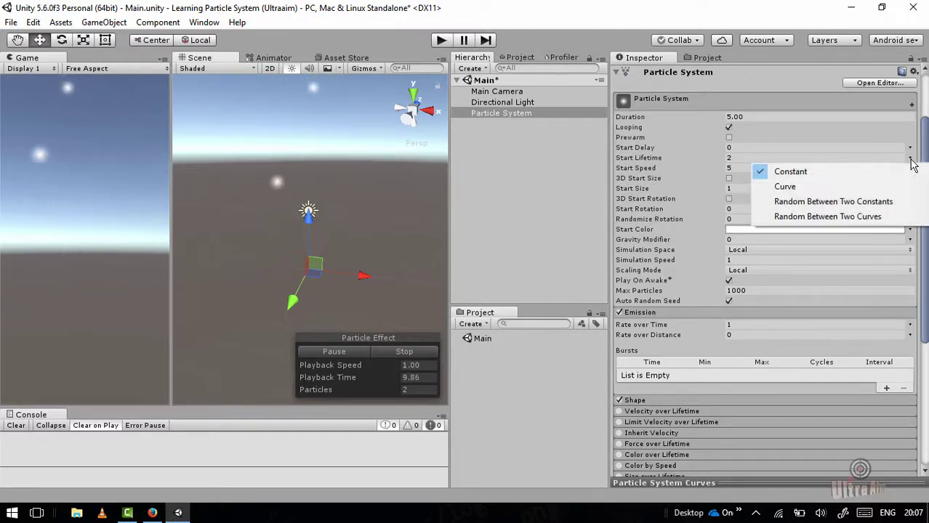
pyautogui.click(791, 187)
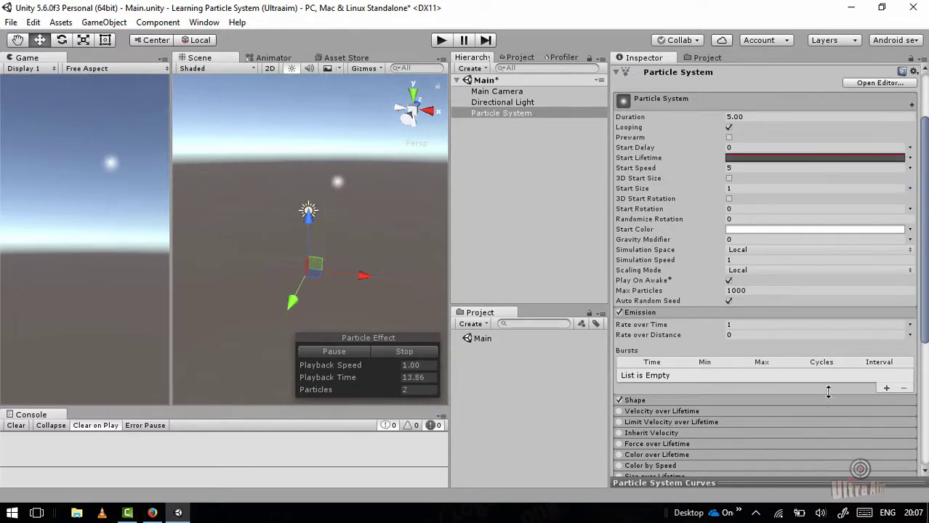
pyautogui.click(800, 483)
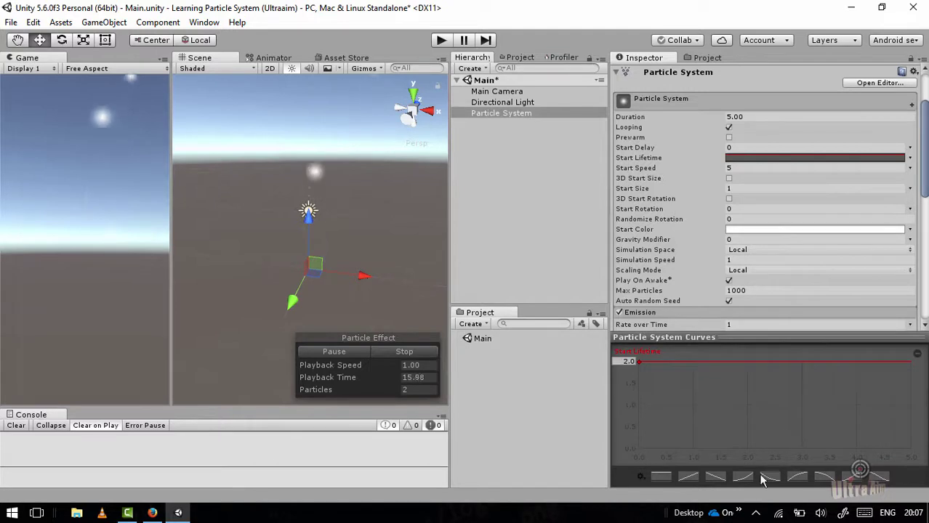
pyautogui.click(691, 477)
pyautogui.click(720, 476)
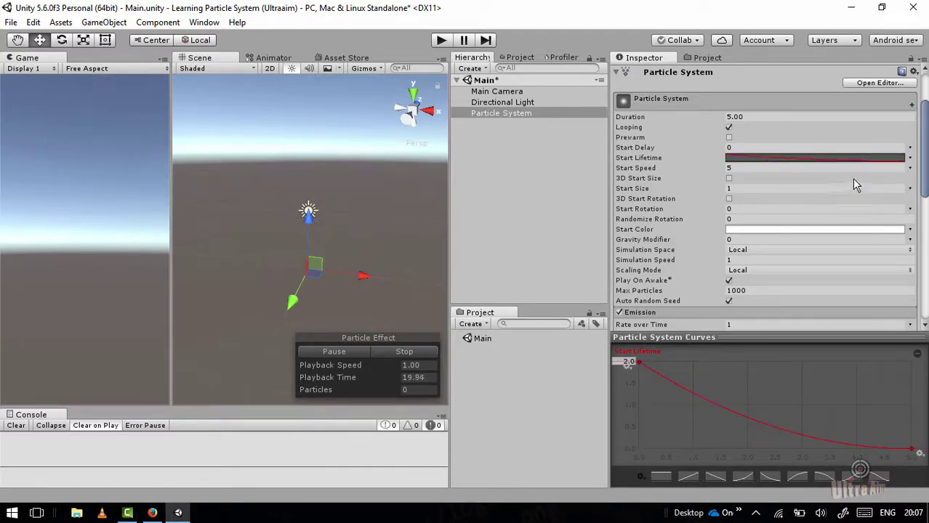
# Step: Try Random Between Two Constants for Start Lifetime, followed by Random Between Two Curves
pyautogui.click(910, 158)
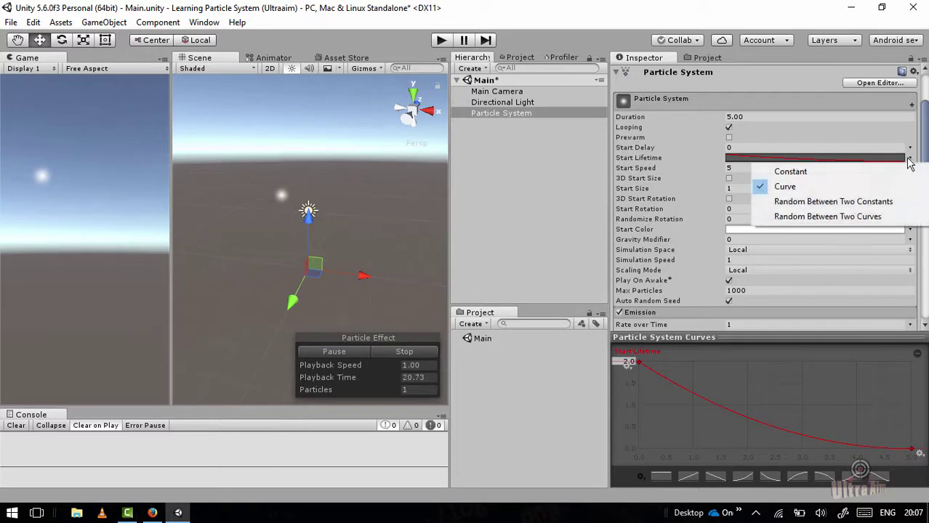
pyautogui.click(847, 202)
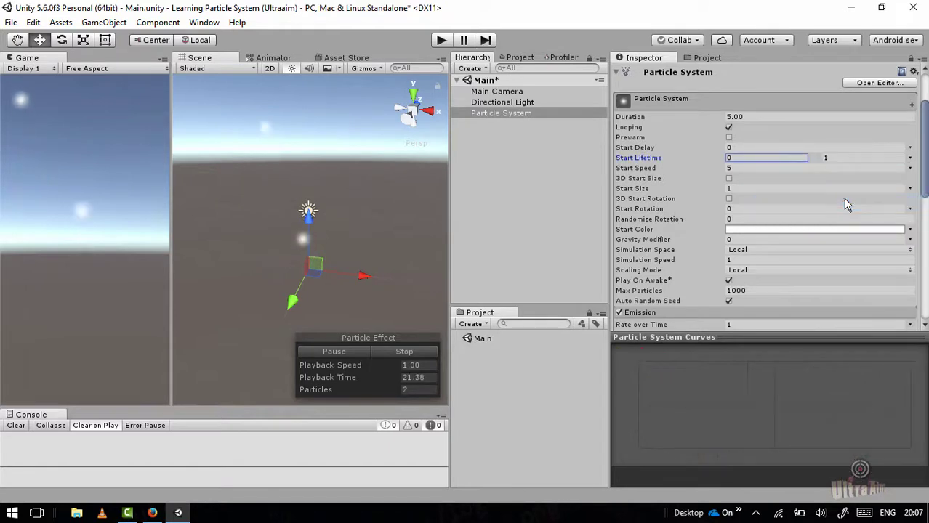
pyautogui.doubleClick(740, 158)
pyautogui.click(909, 157)
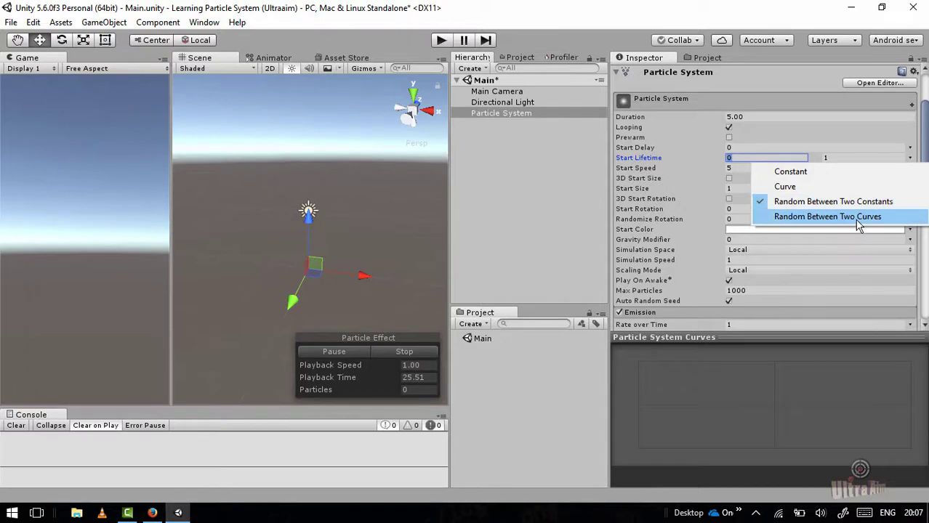
pyautogui.click(857, 220)
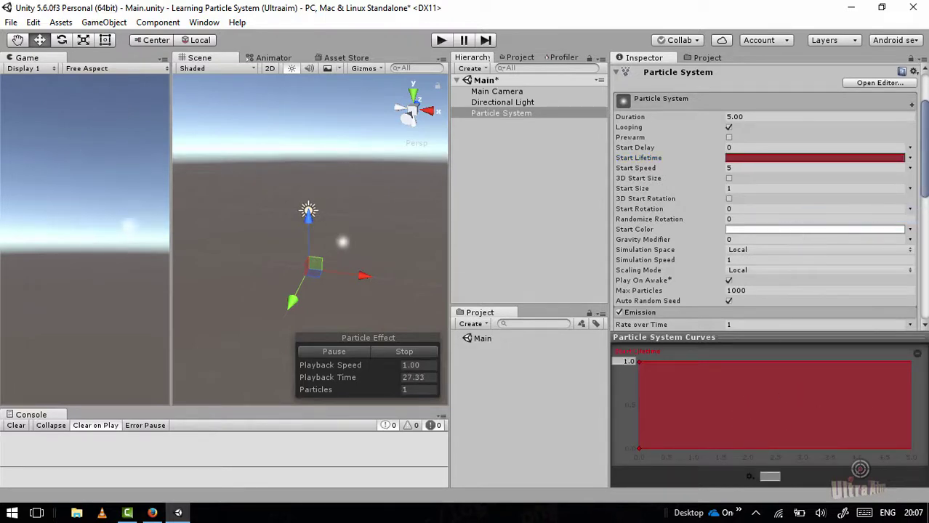
# Step: Switch Start Lifetime back to Constant
pyautogui.click(909, 158)
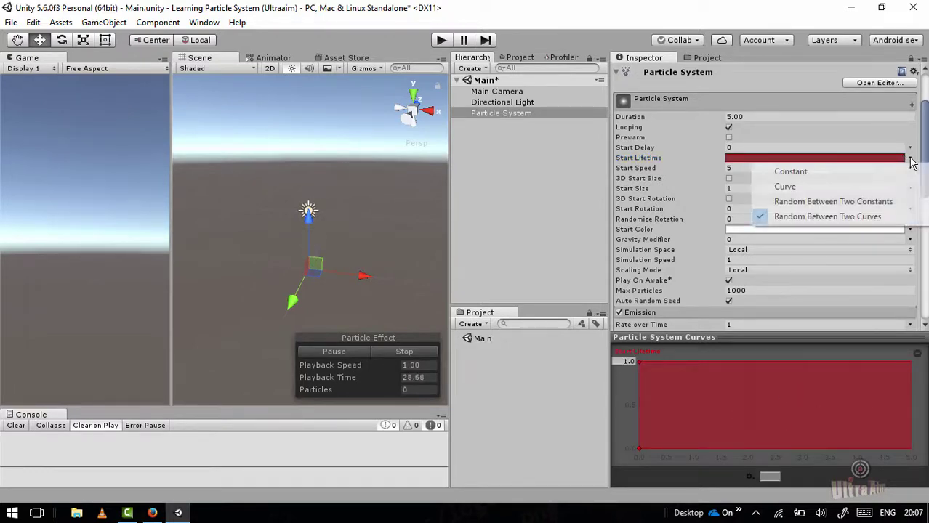
pyautogui.click(803, 172)
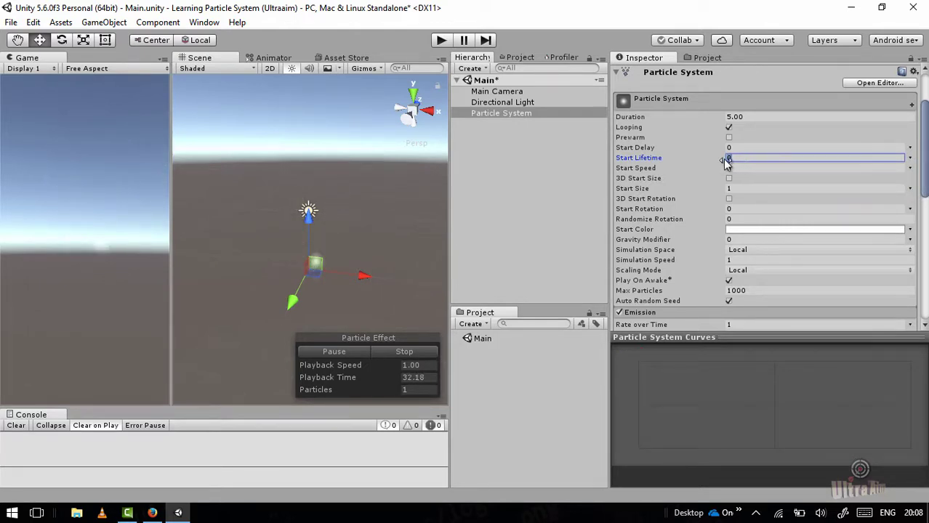
# Step: Set the Start Lifetime to 5 and the emission Rate over Time to 10
pyautogui.write('5')
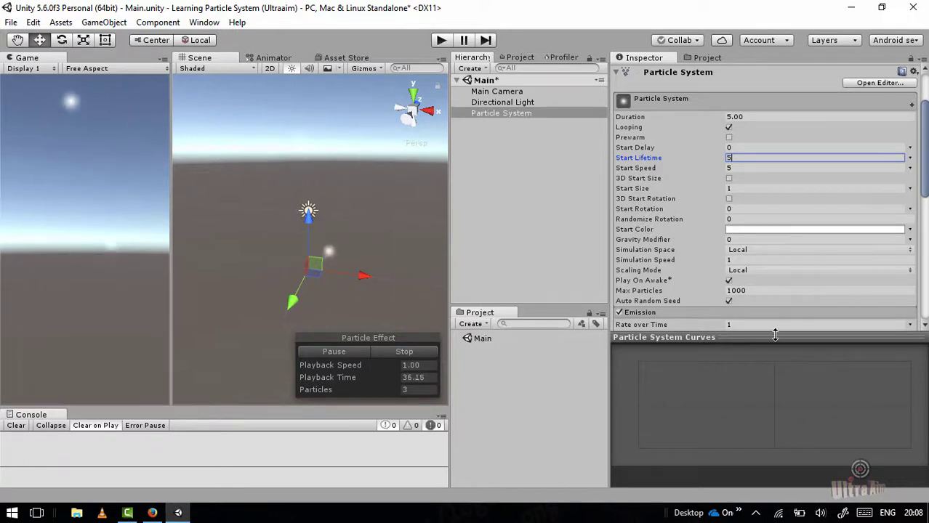
pyautogui.click(745, 338)
pyautogui.click(749, 325)
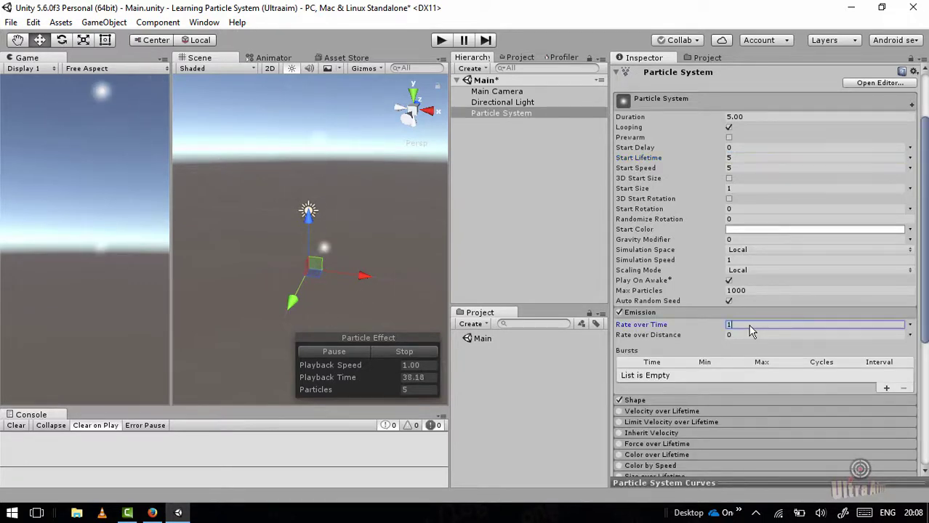
pyautogui.write('10')
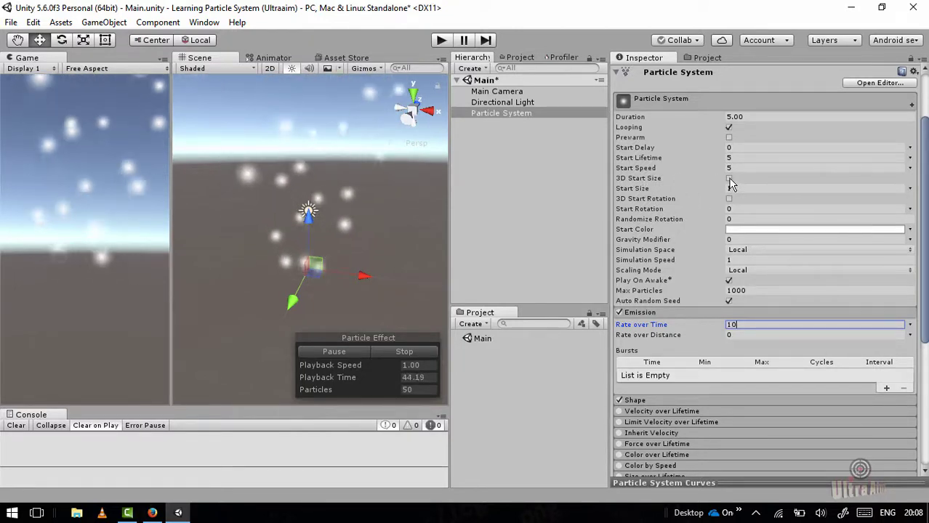
# Step: Enable 3D Start Size and set its X value to 10 and its Y value to 5
pyautogui.click(729, 179)
pyautogui.press('Tab')
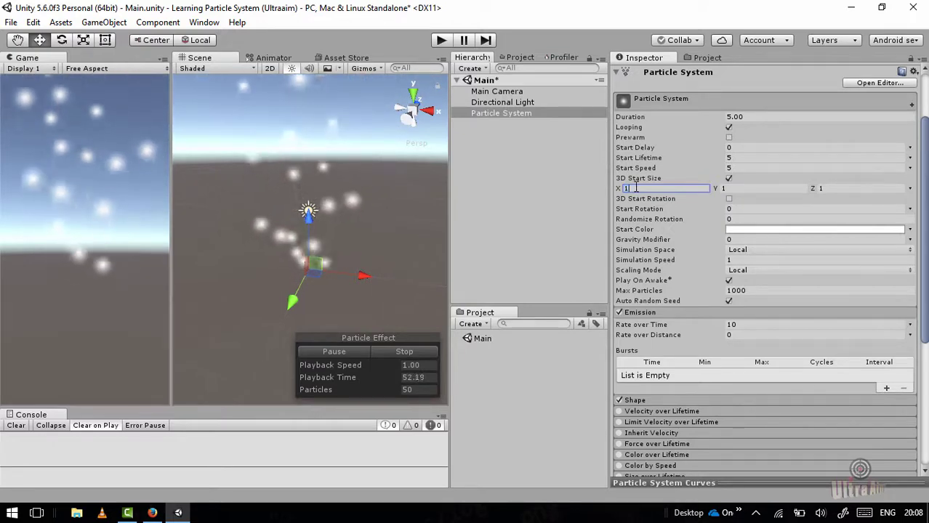
pyautogui.write('10')
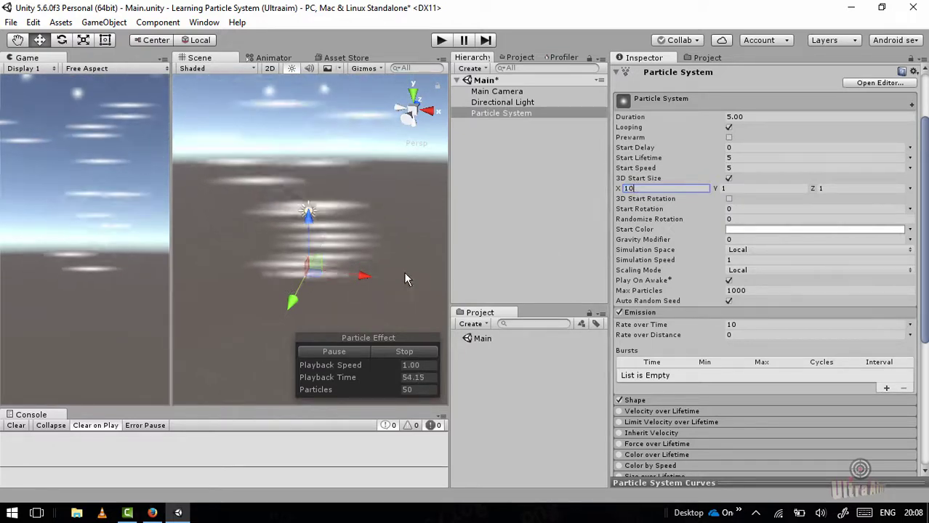
pyautogui.keyDown('alt'); pyautogui.moveTo(336, 287); pyautogui.dragTo(322, 275); pyautogui.keyUp('alt')
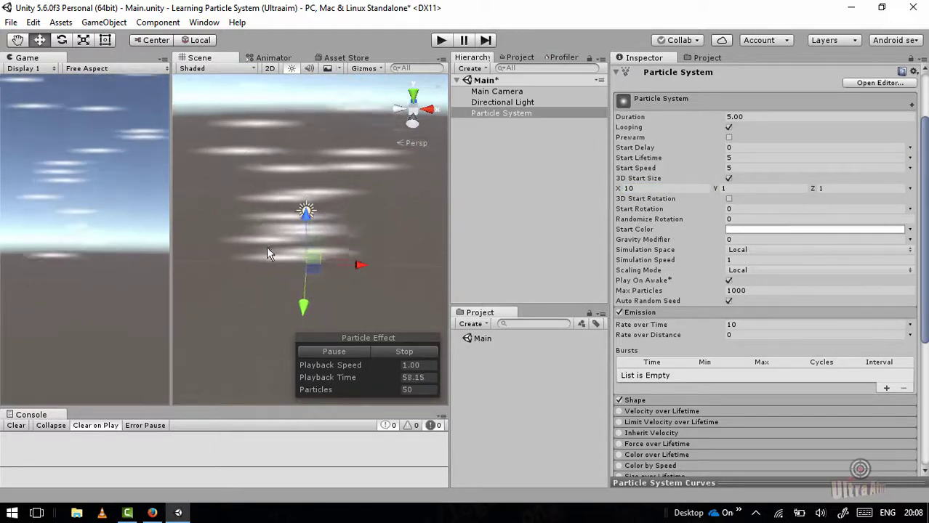
pyautogui.click(755, 189)
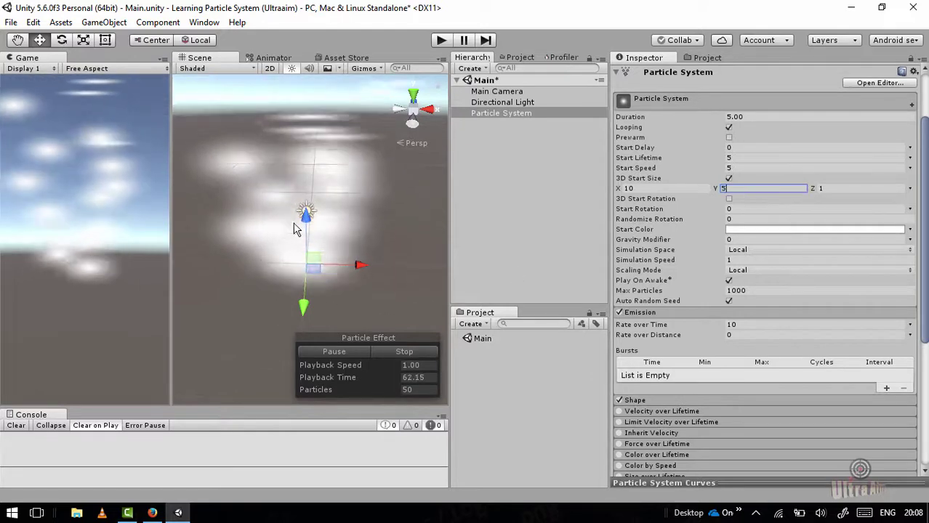
# Step: Set the emission Rate over Time to 1 and examine a single stretched particle from different angles
pyautogui.click(752, 325)
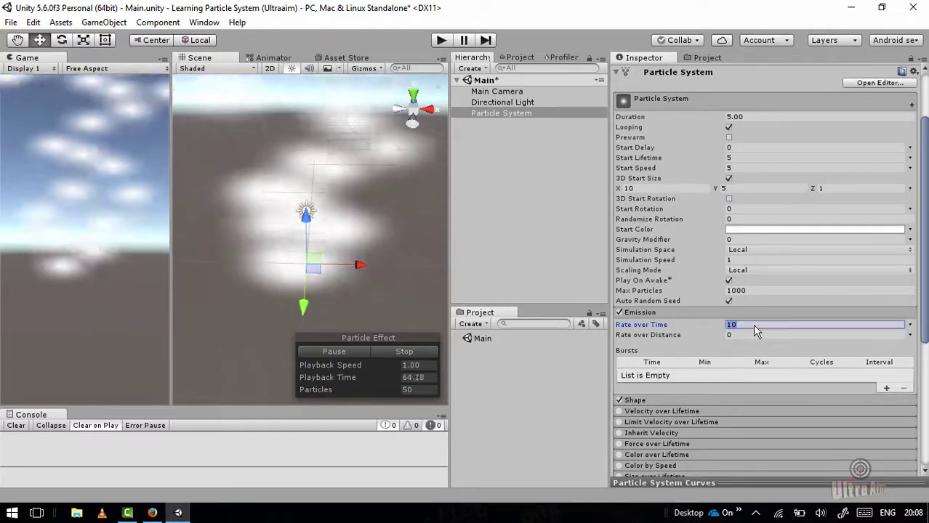
pyautogui.write('1')
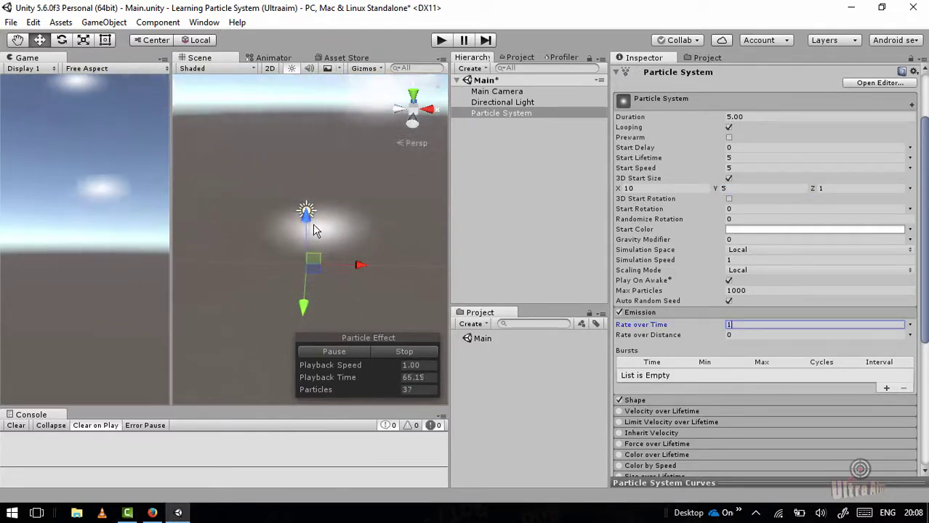
pyautogui.click(833, 187)
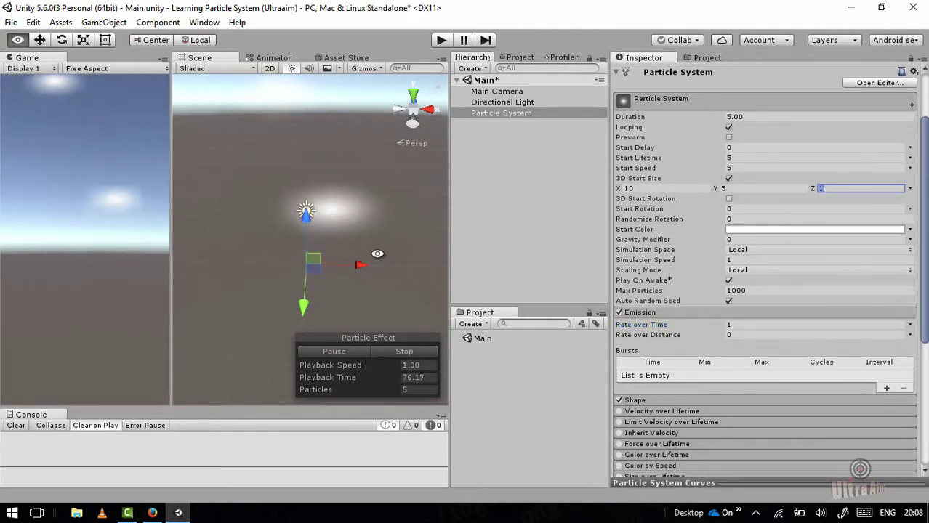
pyautogui.keyDown('alt'); pyautogui.moveTo(377, 254); pyautogui.dragTo(323, 234); pyautogui.keyUp('alt')
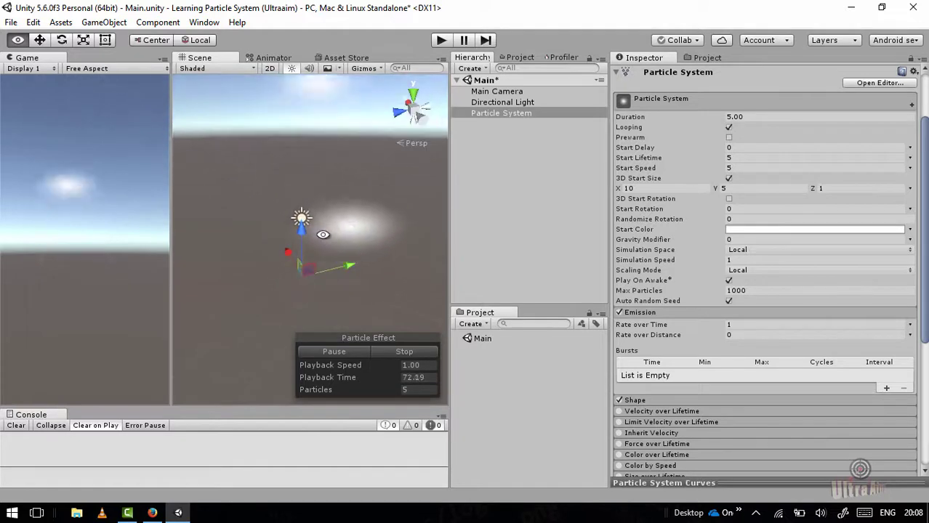
pyautogui.click(829, 187)
pyautogui.keyDown('alt'); pyautogui.moveTo(218, 239); pyautogui.dragTo(425, 265); pyautogui.keyUp('alt')
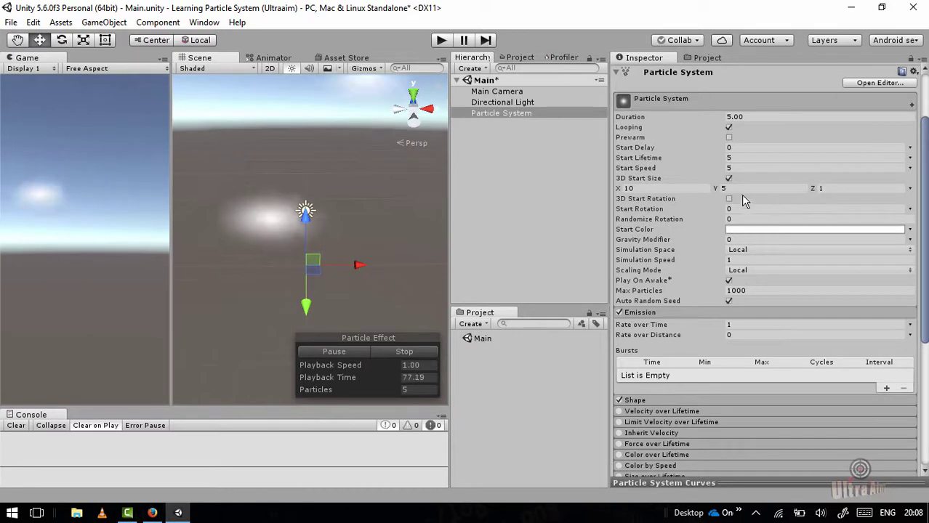
# Step: Switch 3D Start Size to Random Between Two Constants, then to Random Between Two Curves, and turn 3D Start Size off
pyautogui.click(910, 188)
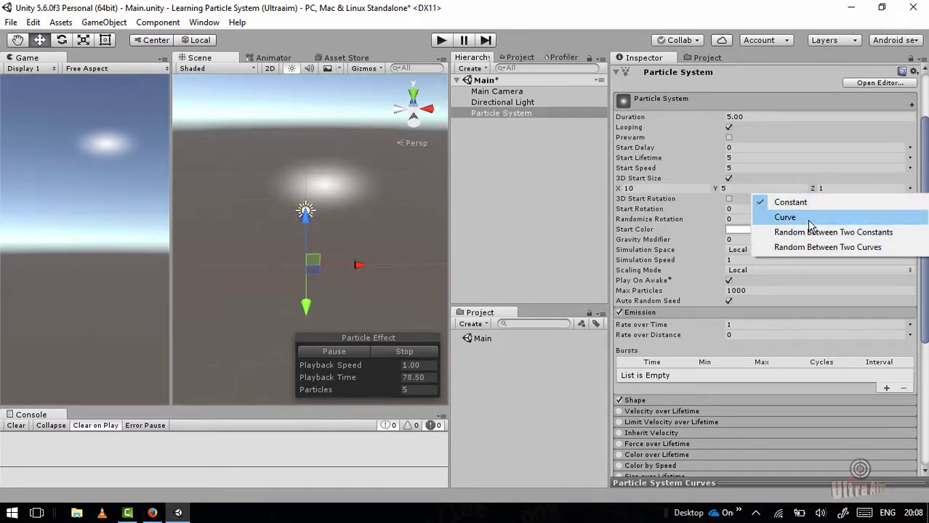
pyautogui.click(833, 232)
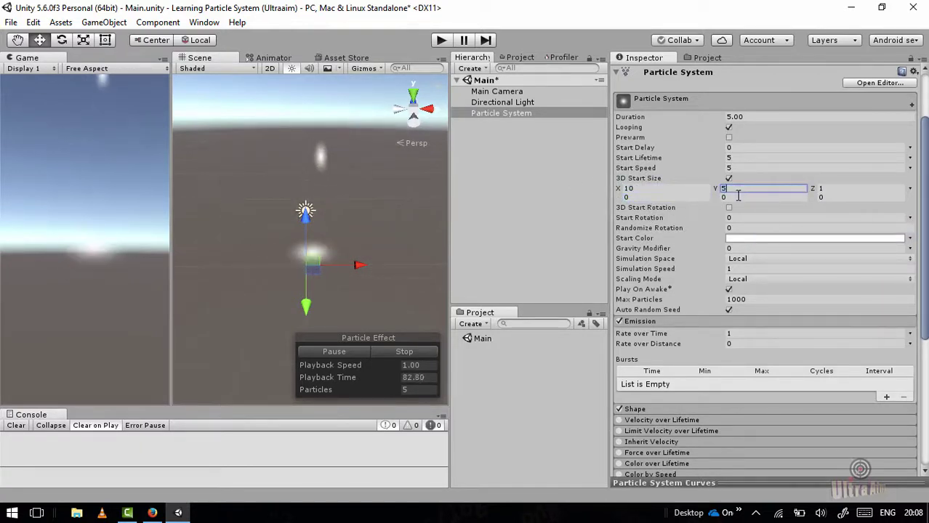
pyautogui.click(910, 190)
pyautogui.click(829, 266)
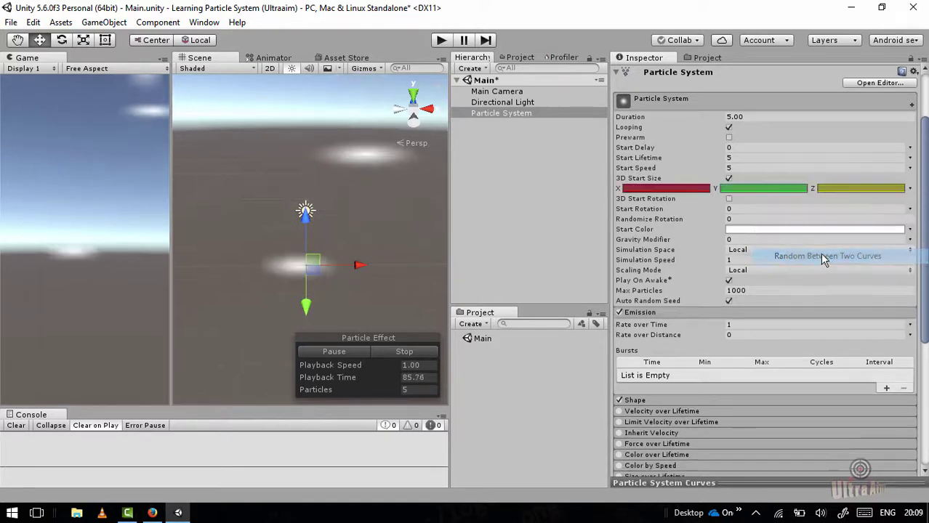
pyautogui.click(729, 179)
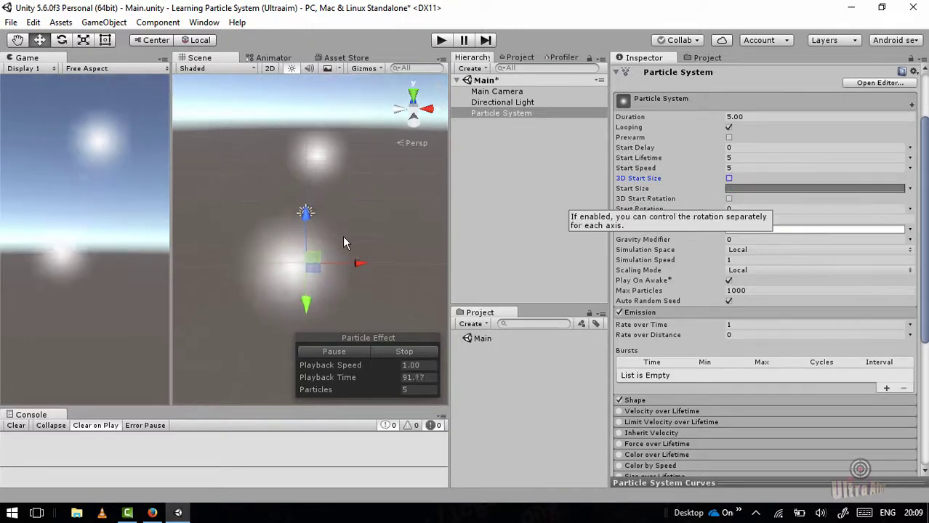
pyautogui.keyDown('alt'); pyautogui.moveTo(324, 235); pyautogui.dragTo(371, 222); pyautogui.keyUp('alt')
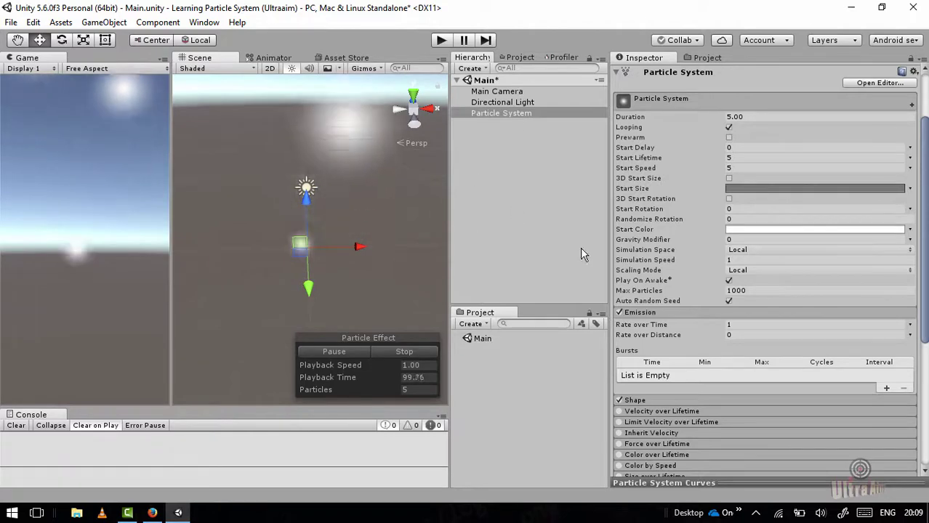
# Step: Try the 3D Start Rotation option, turn it back off, and select the Randomize Rotation value
pyautogui.scroll(-3, 855, 431)
pyautogui.scroll(-5, 853, 431)
pyautogui.scroll(7, 729, 222)
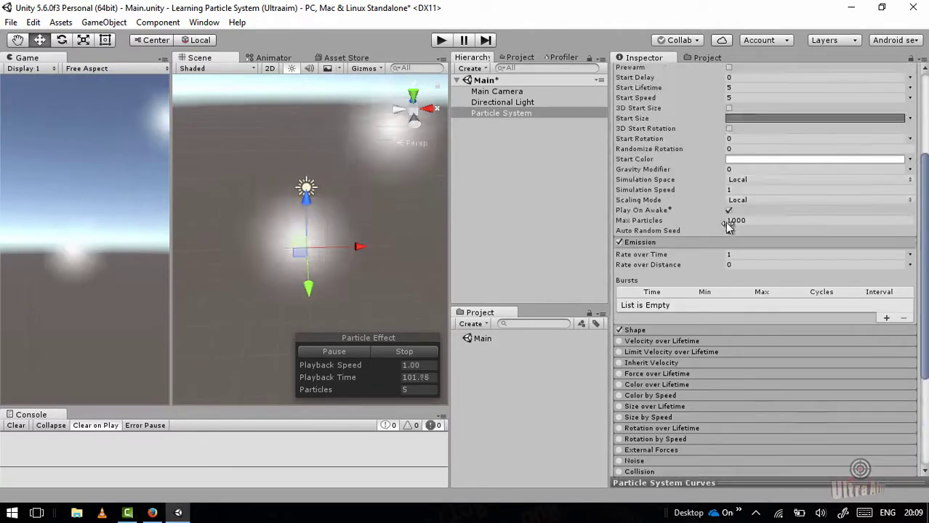
pyautogui.click(728, 168)
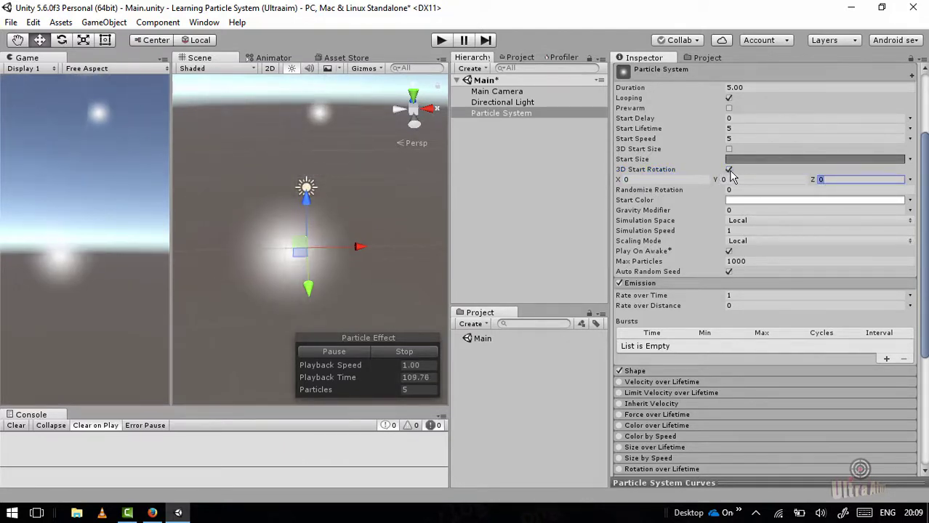
pyautogui.click(728, 169)
pyautogui.click(799, 190)
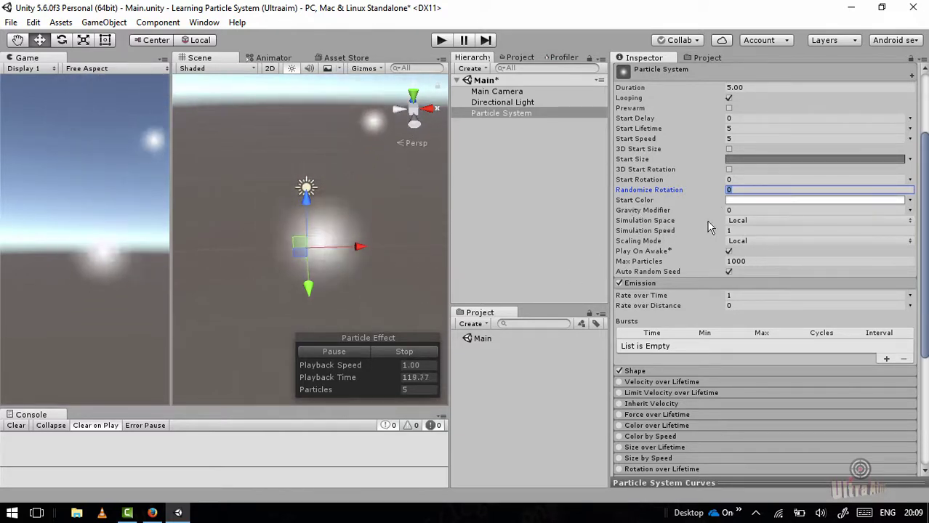
# Step: Try red, light blue and finally green (00FF61) as the particles' Start Color
pyautogui.click(777, 202)
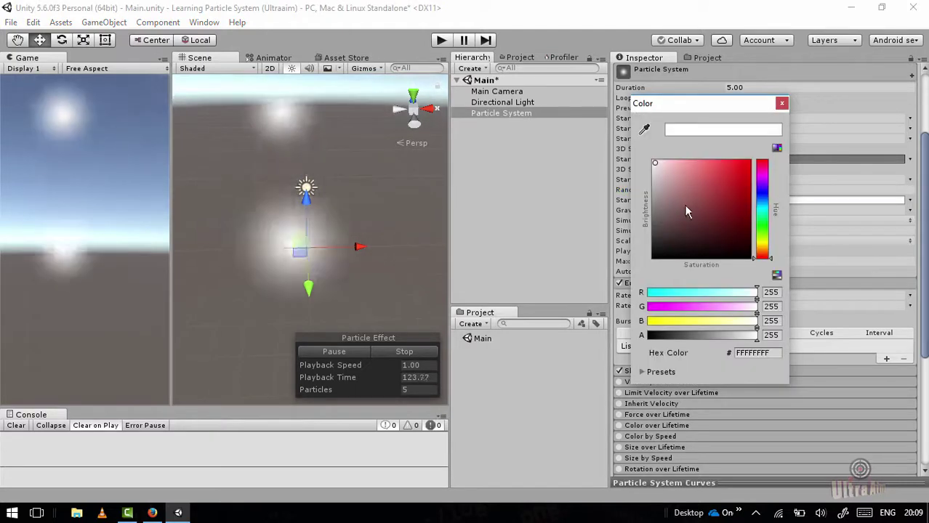
pyautogui.moveTo(676, 169); pyautogui.dragTo(762, 162)
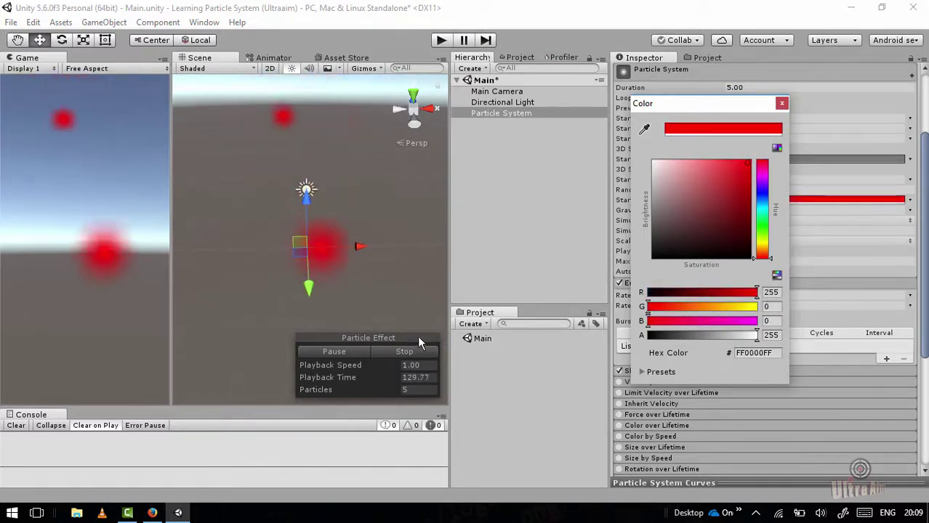
pyautogui.click(762, 205)
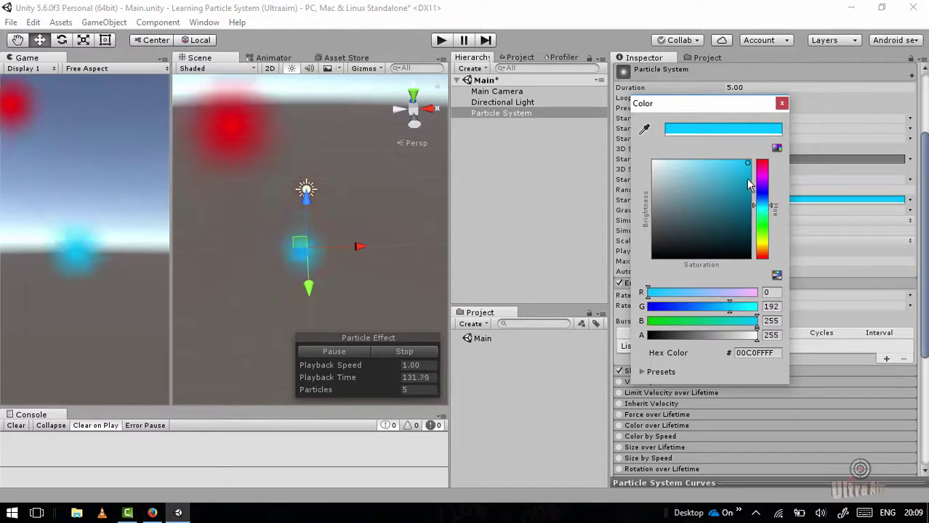
pyautogui.click(763, 219)
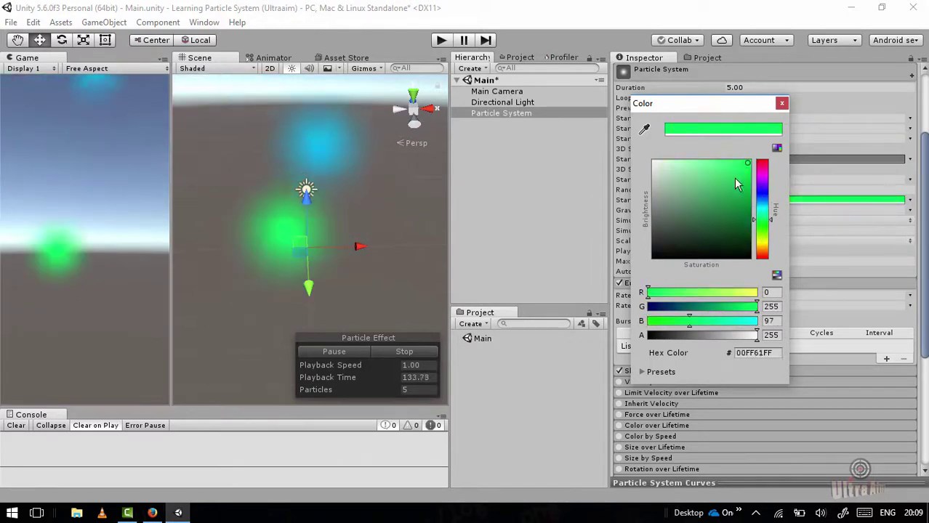
pyautogui.click(782, 103)
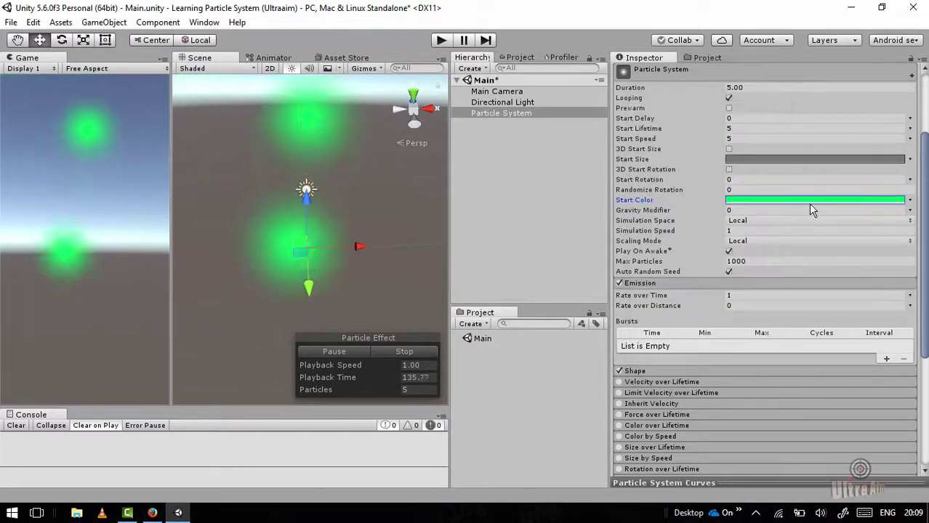
# Step: Switch Start Color to Gradient and set the color key at the gradient's start to red (FF4747)
pyautogui.click(911, 202)
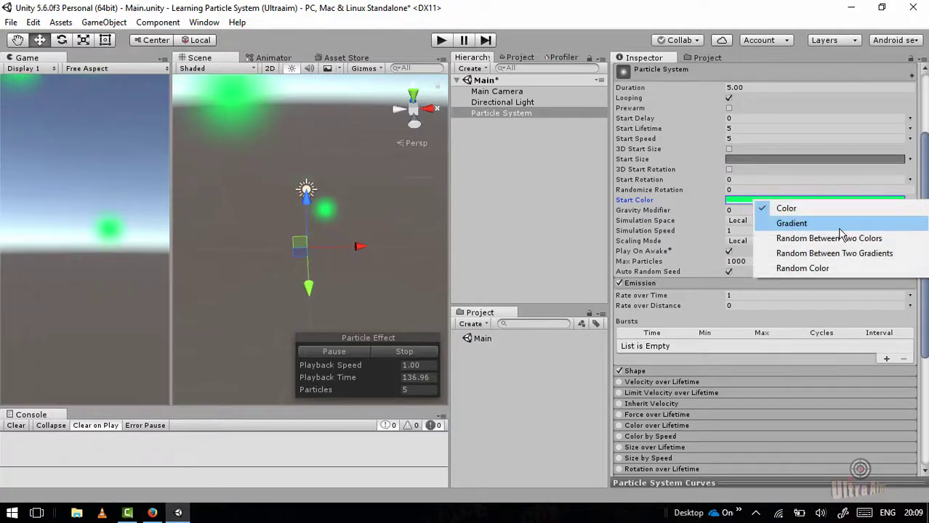
pyautogui.click(803, 225)
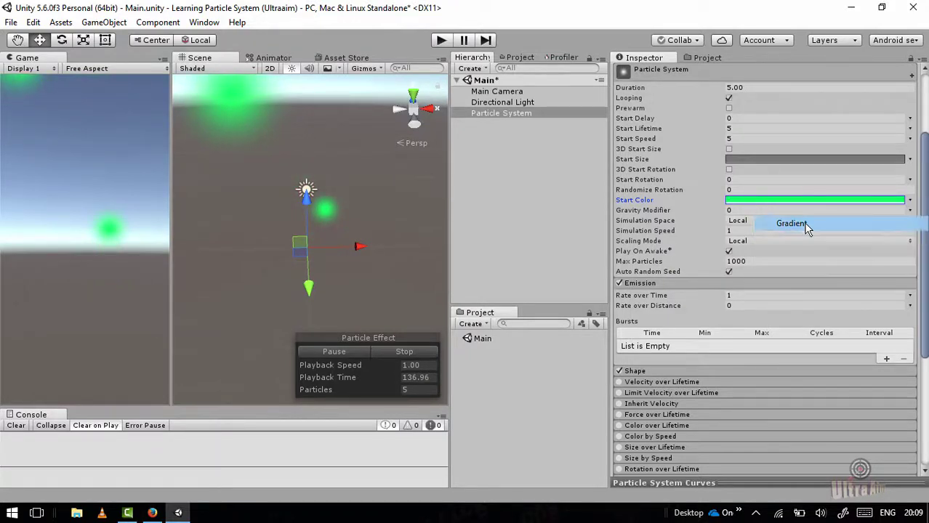
pyautogui.click(787, 201)
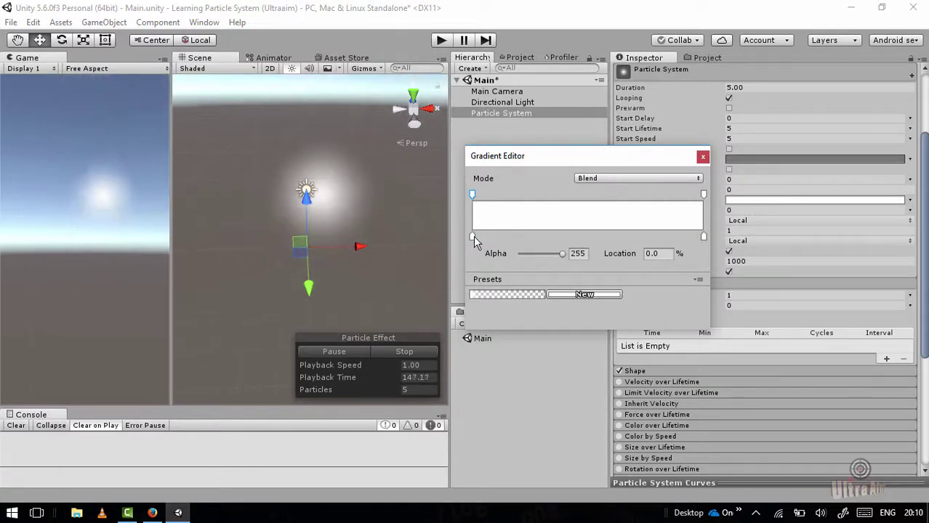
pyautogui.click(472, 236)
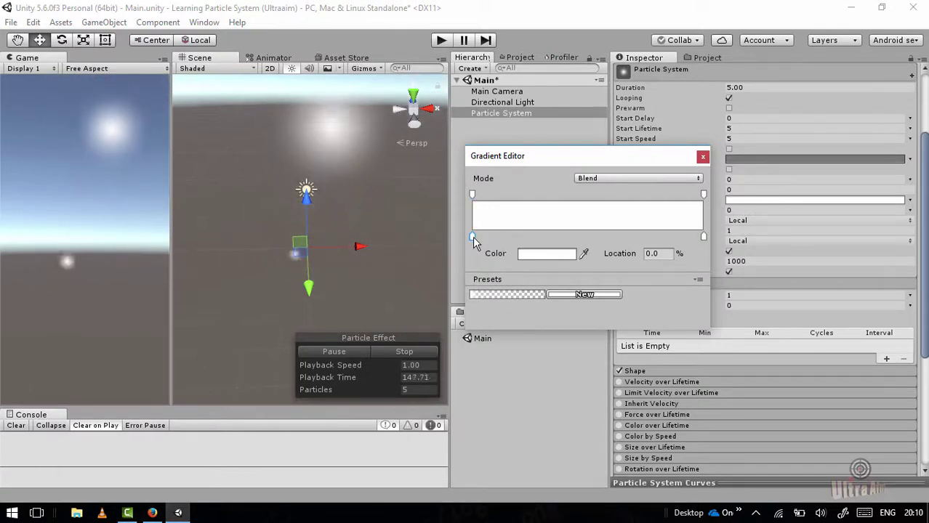
pyautogui.click(546, 254)
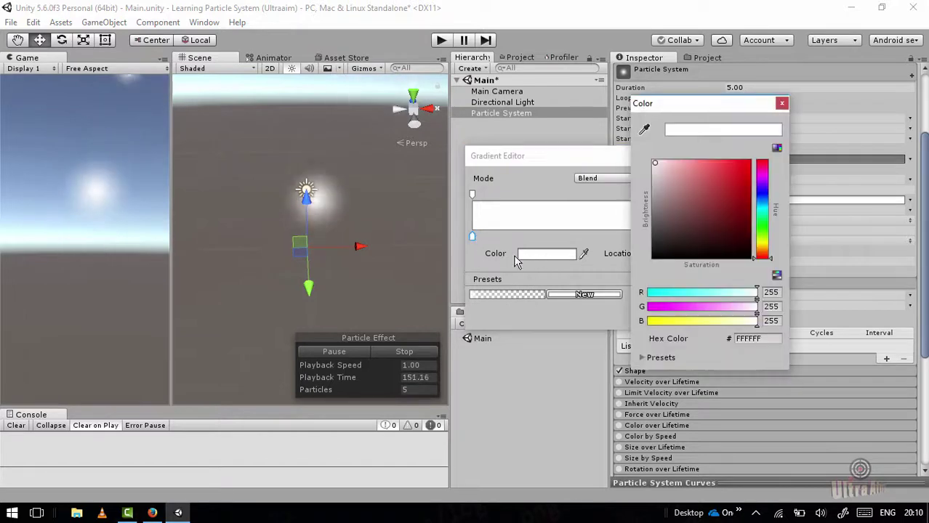
pyautogui.moveTo(718, 196); pyautogui.dragTo(720, 165)
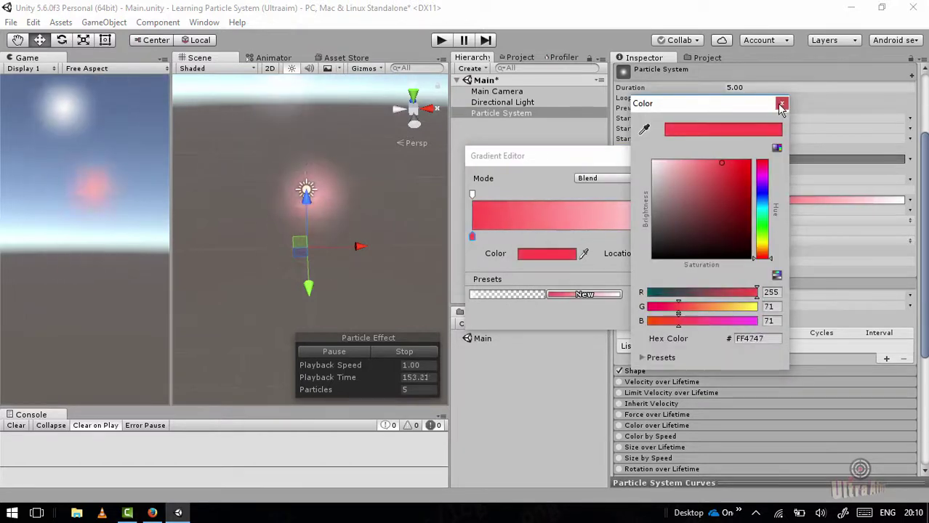
pyautogui.click(782, 103)
# Step: Set the color key at the 100% location of the Start Color gradient to blue
pyautogui.click(703, 238)
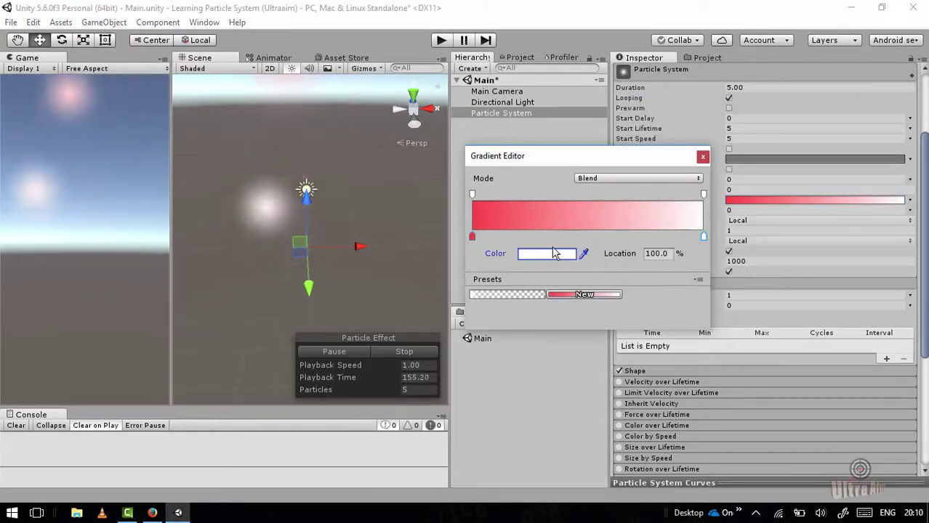
pyautogui.click(553, 254)
pyautogui.moveTo(765, 198); pyautogui.dragTo(763, 191)
pyautogui.click(748, 183)
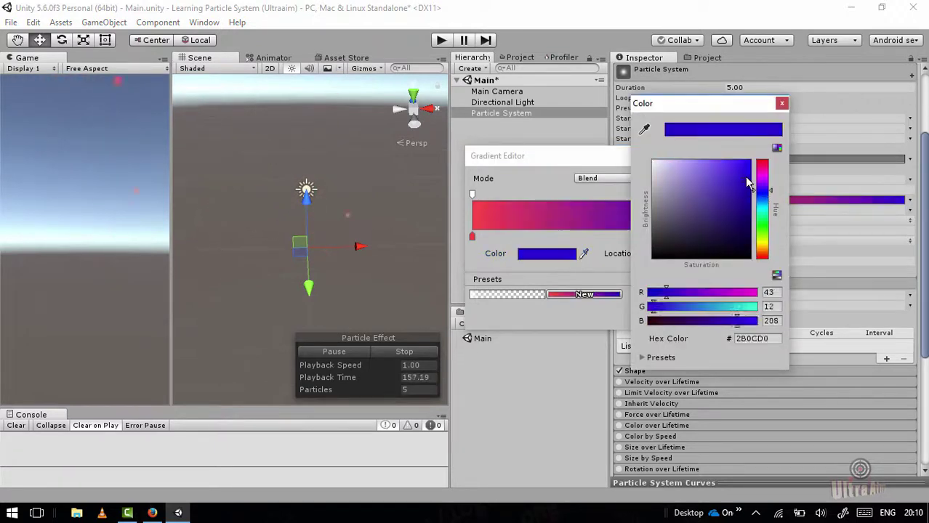
pyautogui.click(782, 103)
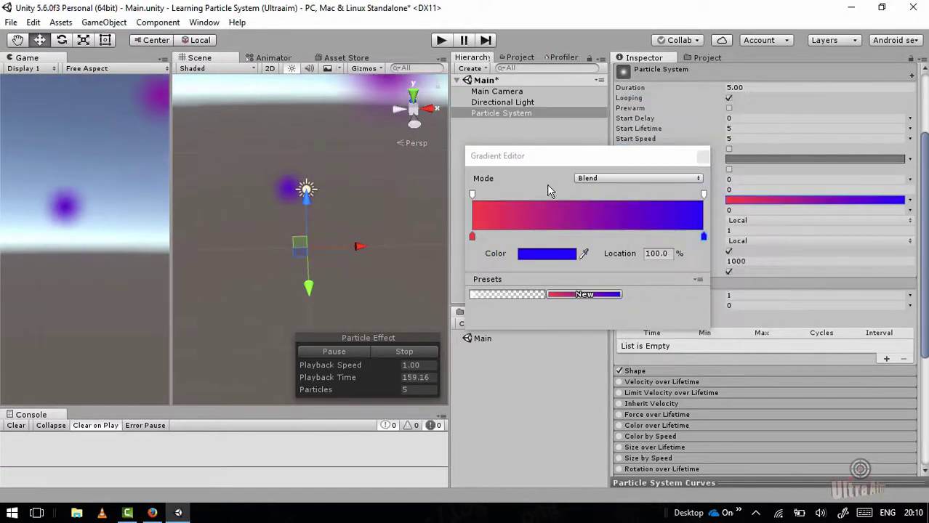
# Step: Examine the alpha keys at both ends of the Start Color gradient
pyautogui.click(472, 195)
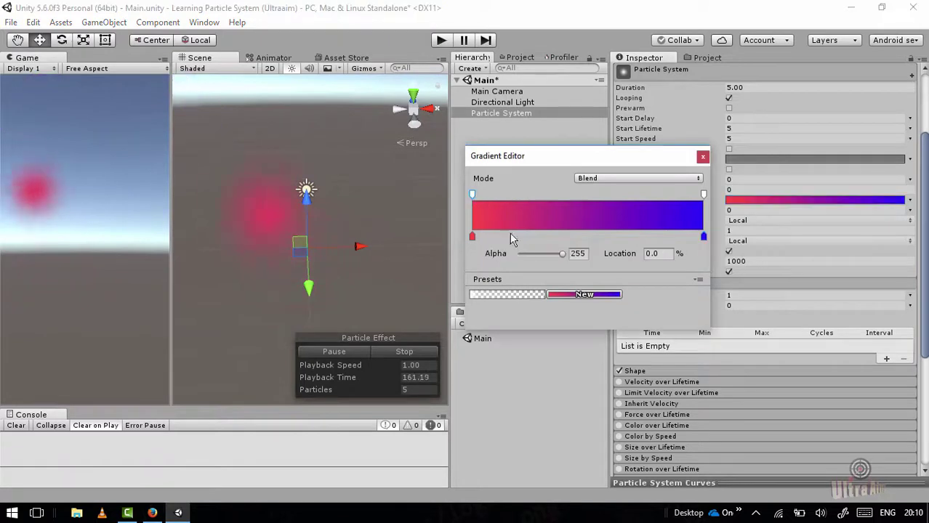
pyautogui.moveTo(560, 257); pyautogui.dragTo(586, 261)
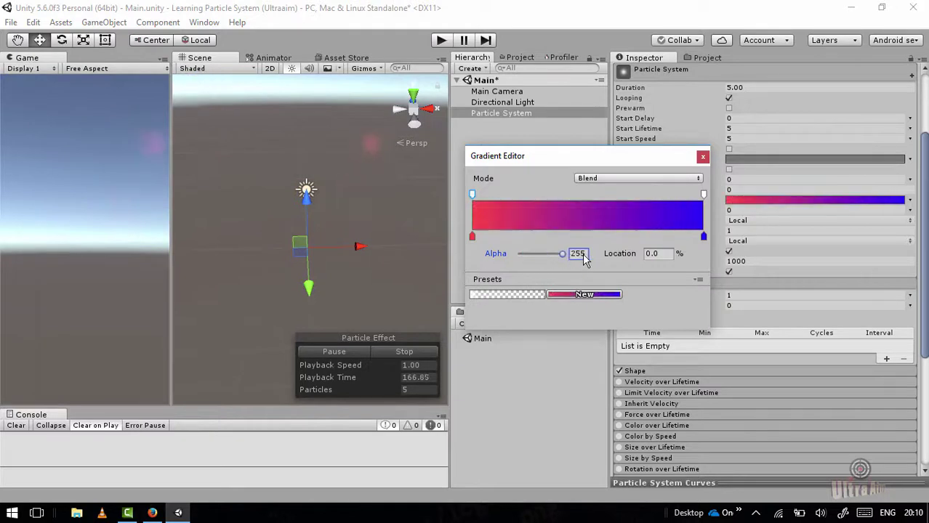
pyautogui.click(703, 195)
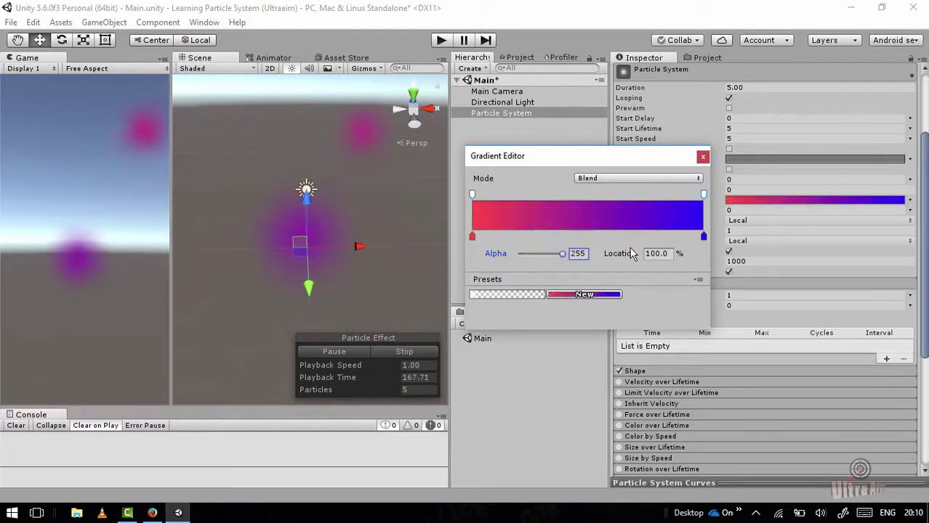
# Step: Add a color key at 47.4% of the Start Color gradient and set it to yellow (DCFF00)
pyautogui.doubleClick(581, 236)
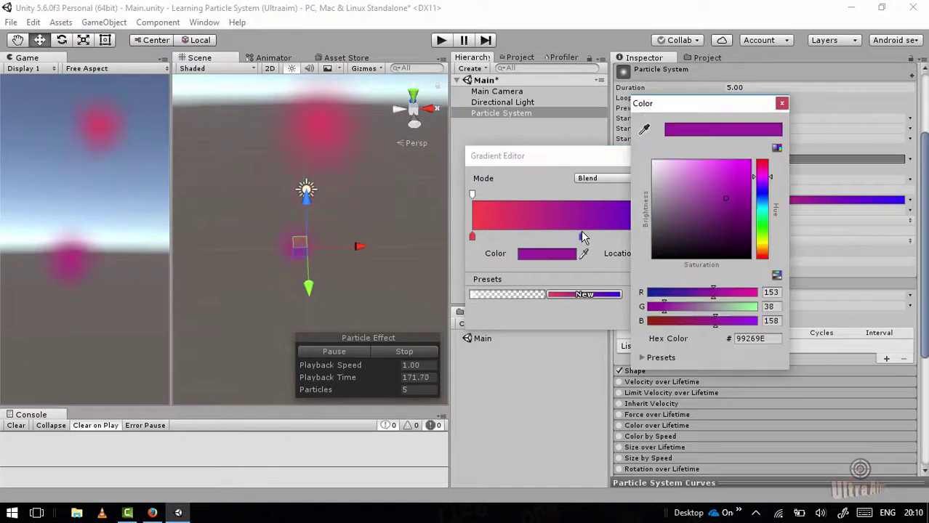
pyautogui.click(761, 239)
pyautogui.moveTo(736, 198); pyautogui.dragTo(763, 136)
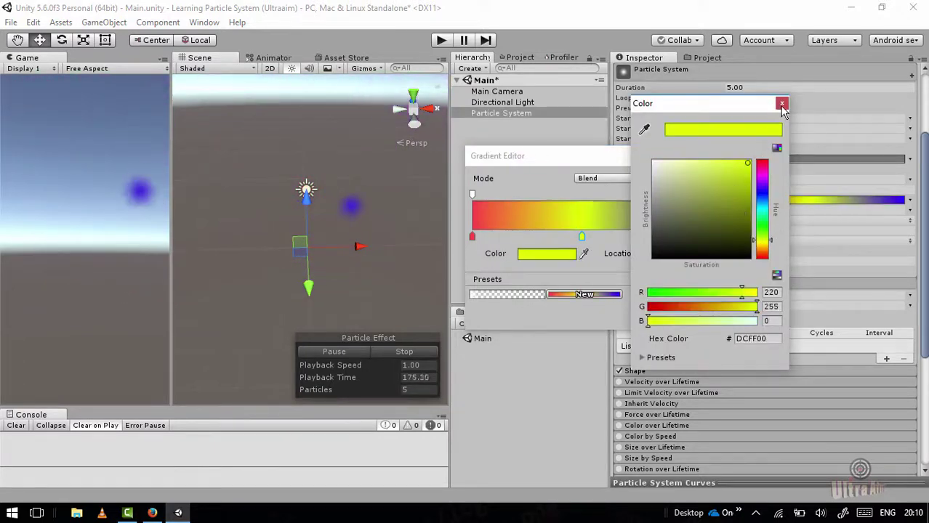
pyautogui.click(782, 104)
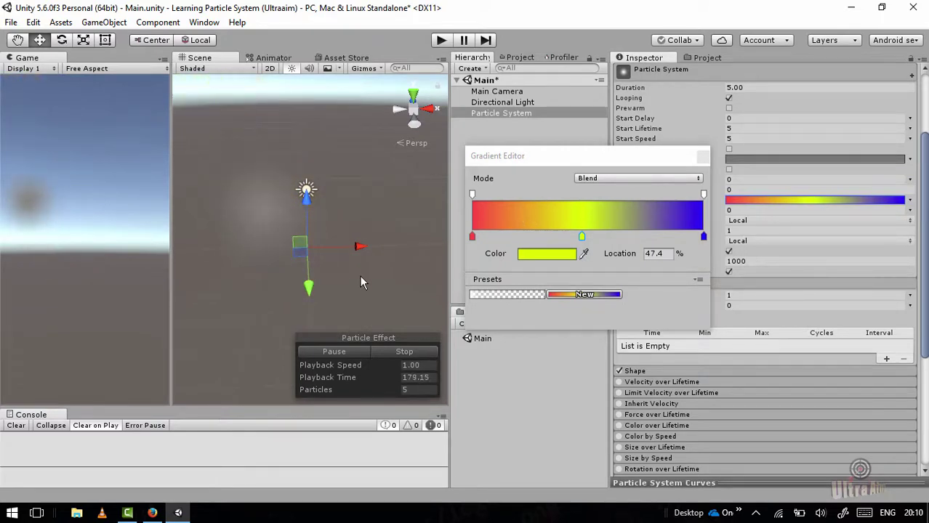
pyautogui.click(702, 156)
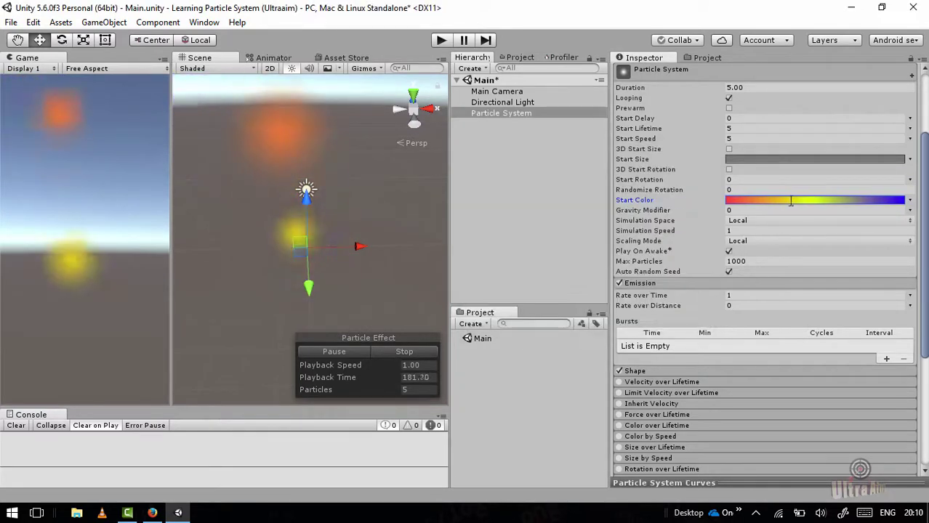
# Step: Try Random Between Two Colors for Start Color, with the second color set to red (FF0000)
pyautogui.click(909, 201)
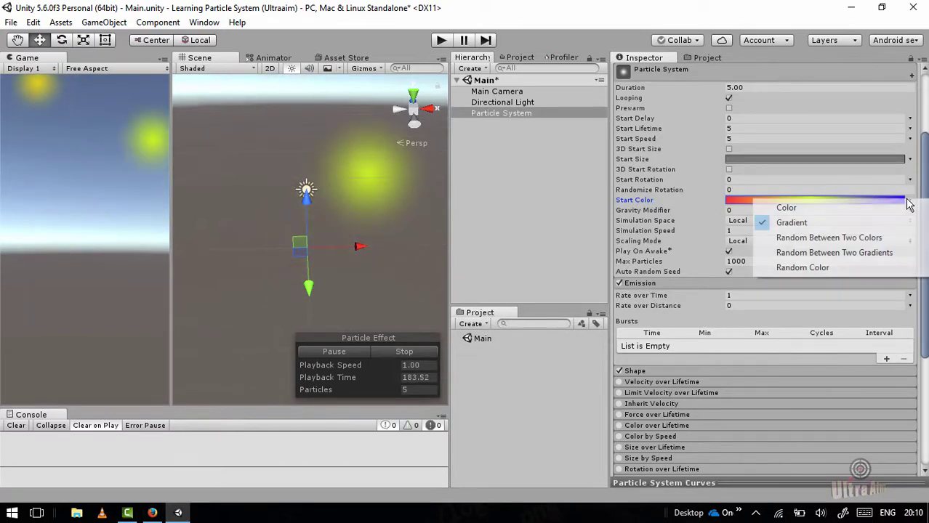
pyautogui.click(856, 239)
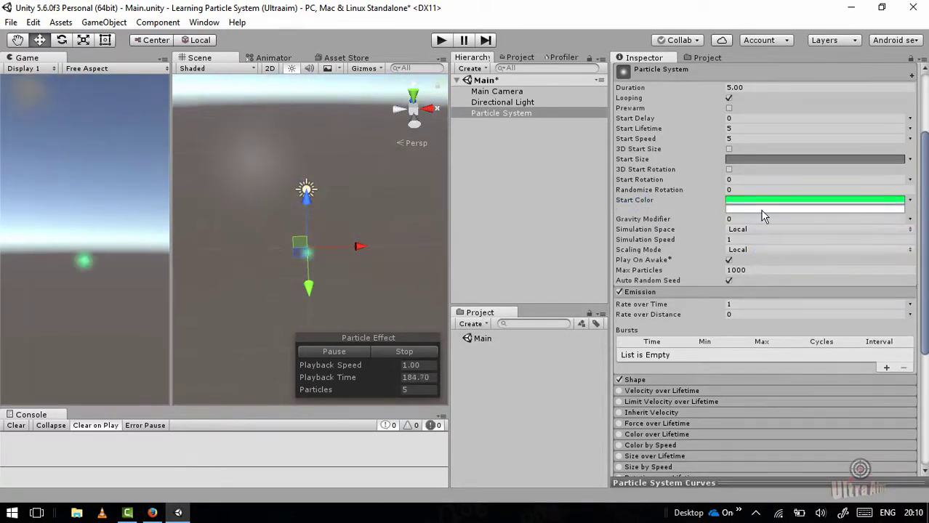
pyautogui.click(763, 210)
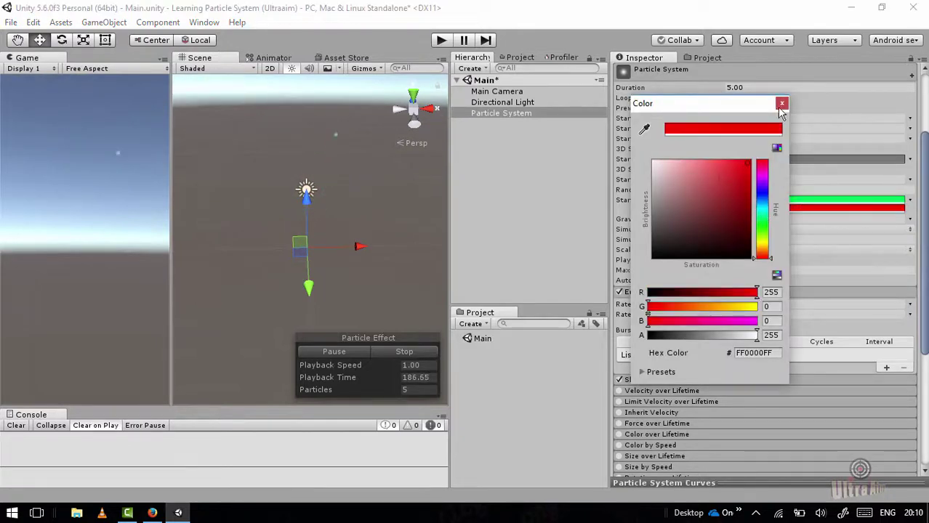
pyautogui.click(781, 105)
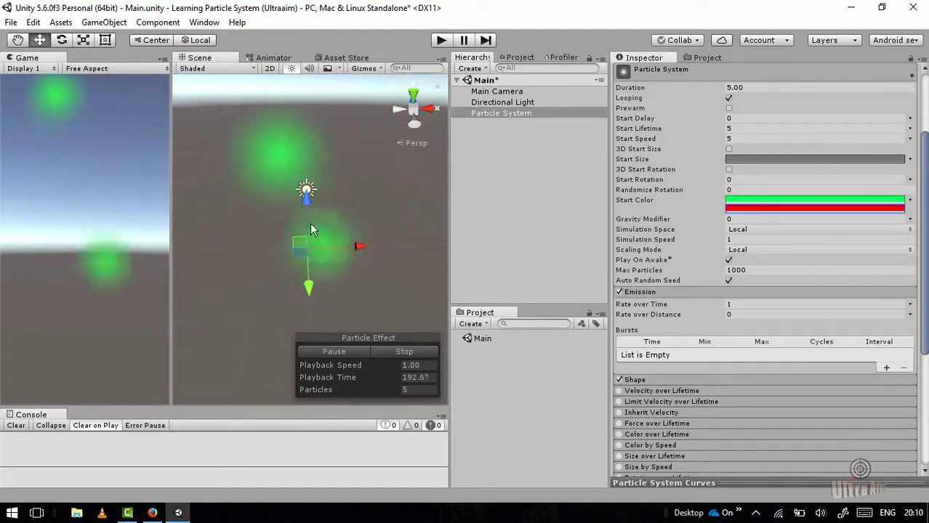
# Step: Try Random Between Two Gradients for Start Color and look at the second gradient
pyautogui.click(910, 200)
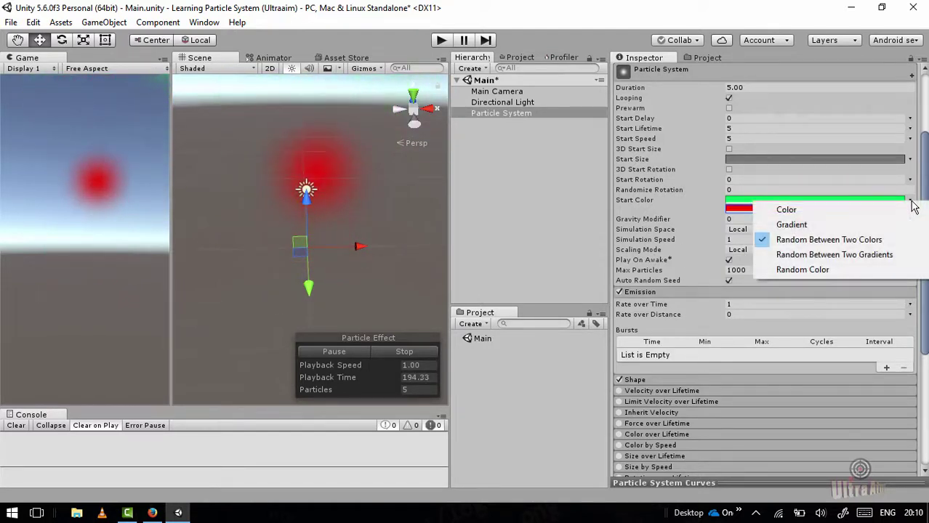
pyautogui.click(846, 255)
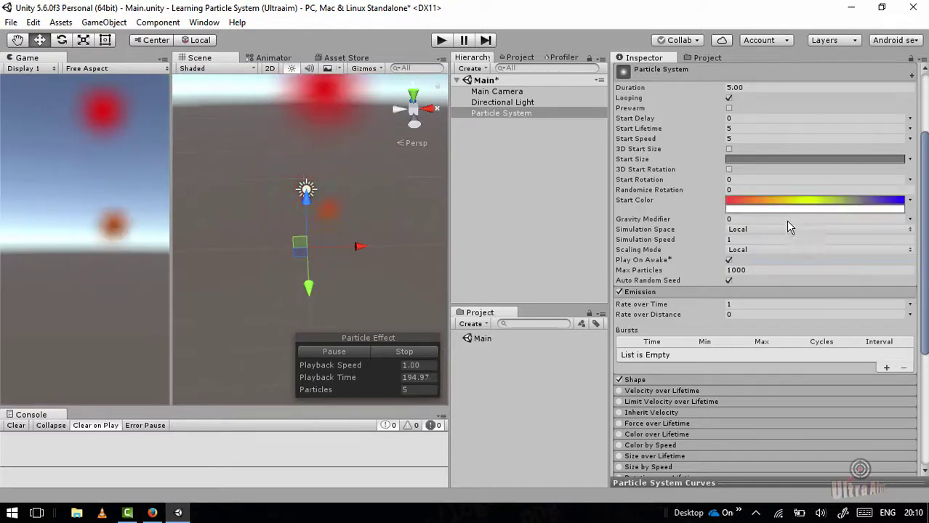
pyautogui.click(882, 208)
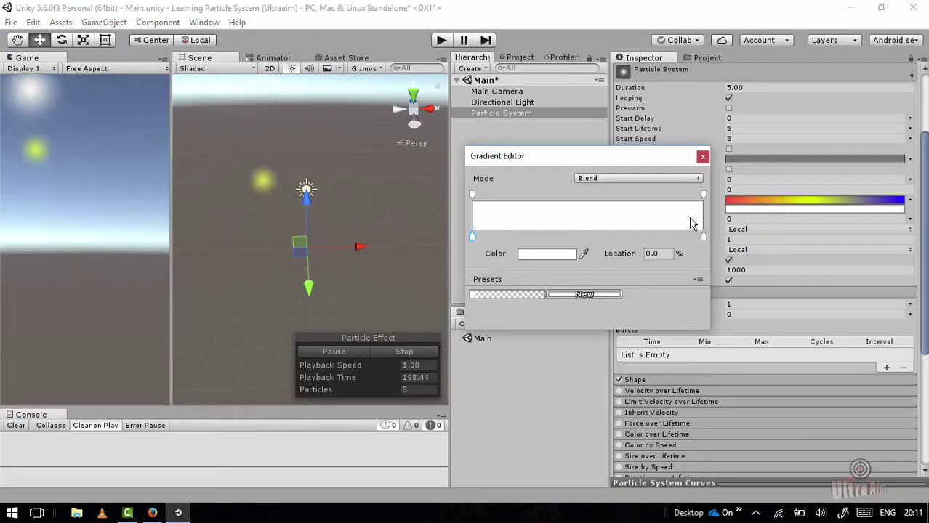
pyautogui.click(702, 157)
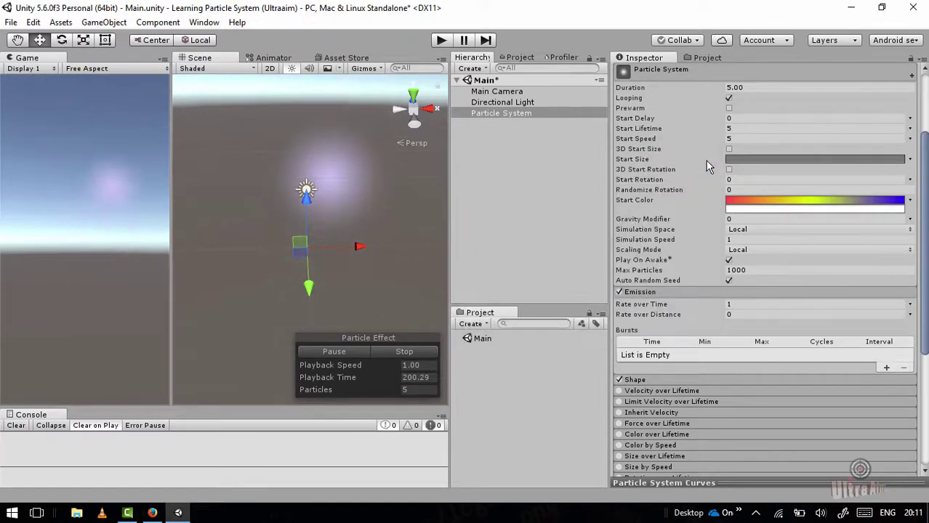
# Step: Switch Start Color to Random Color and review the gradient it picks from
pyautogui.click(909, 200)
pyautogui.click(836, 267)
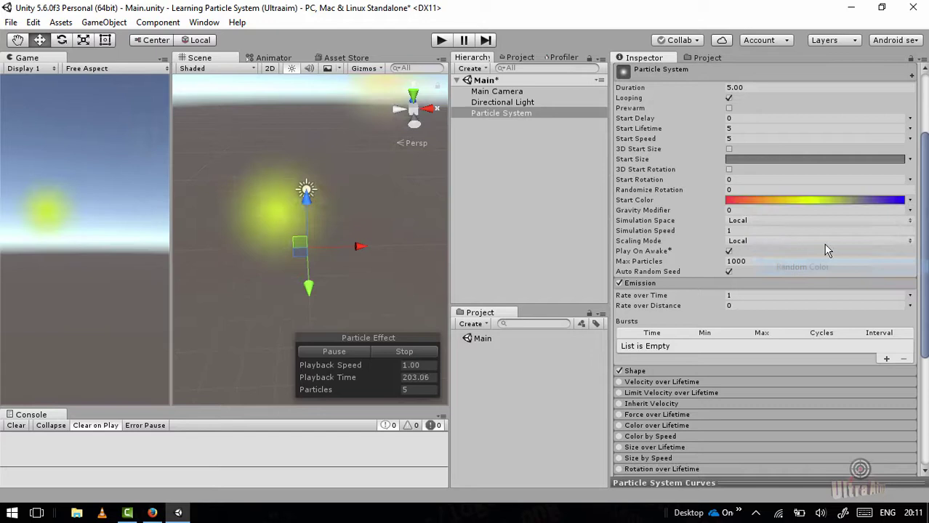
pyautogui.click(780, 203)
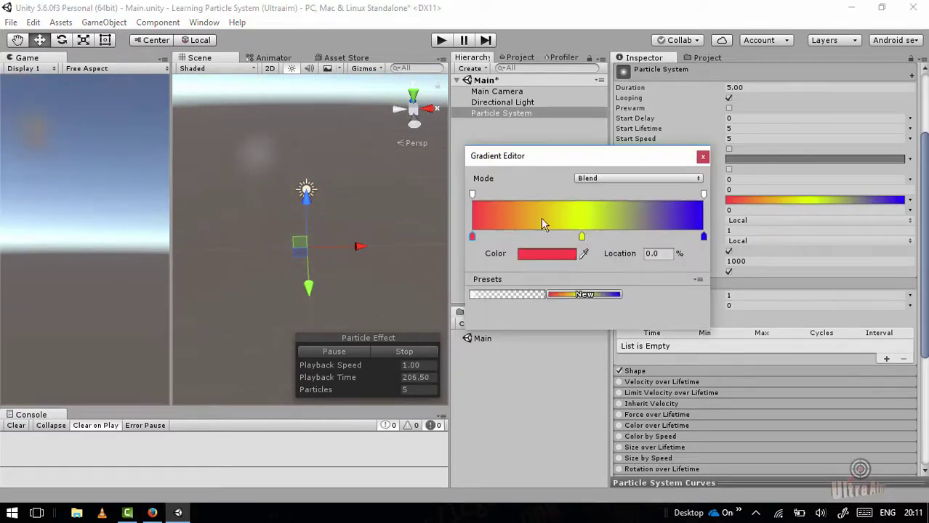
pyautogui.click(702, 157)
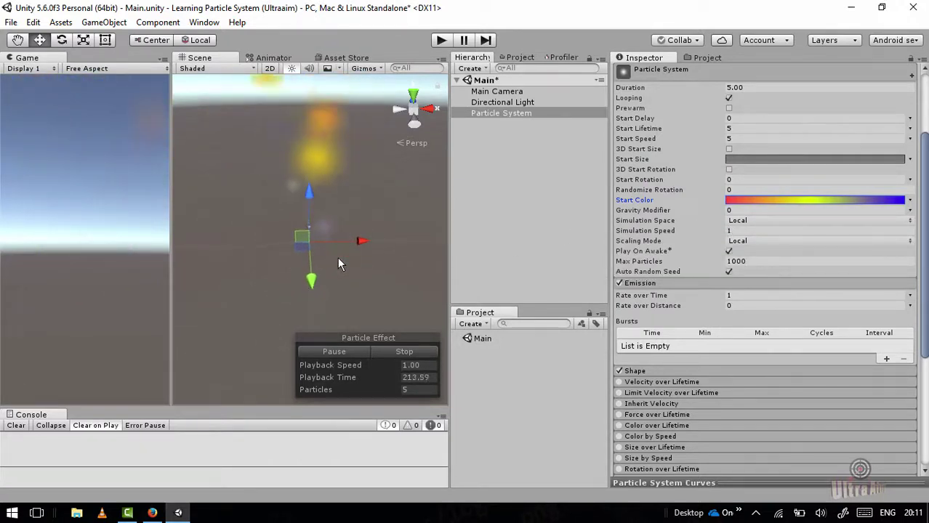
# Step: Set the Emission module's Rate over Time to 10
pyautogui.keyDown('alt'); pyautogui.moveTo(327, 259); pyautogui.dragTo(390, 278); pyautogui.keyUp('alt')
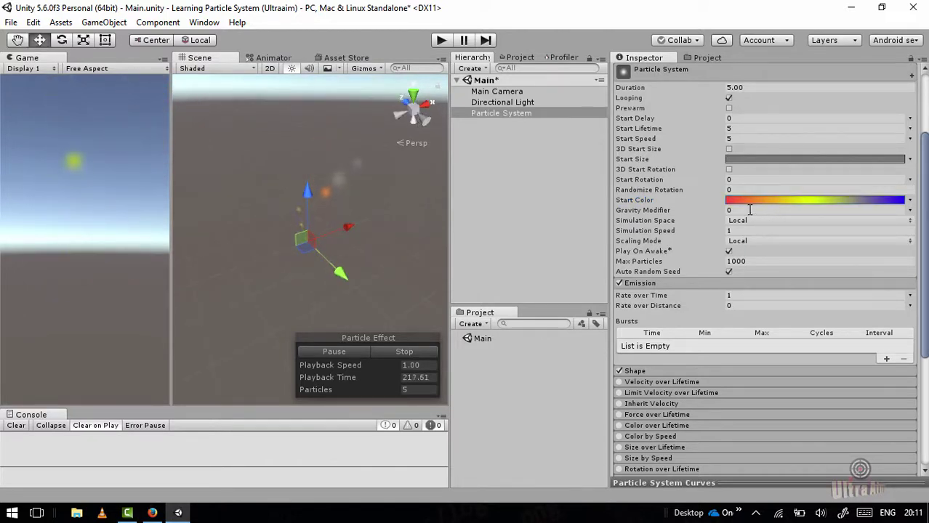
pyautogui.keyDown('alt'); pyautogui.moveTo(302, 273); pyautogui.dragTo(385, 229); pyautogui.keyUp('alt')
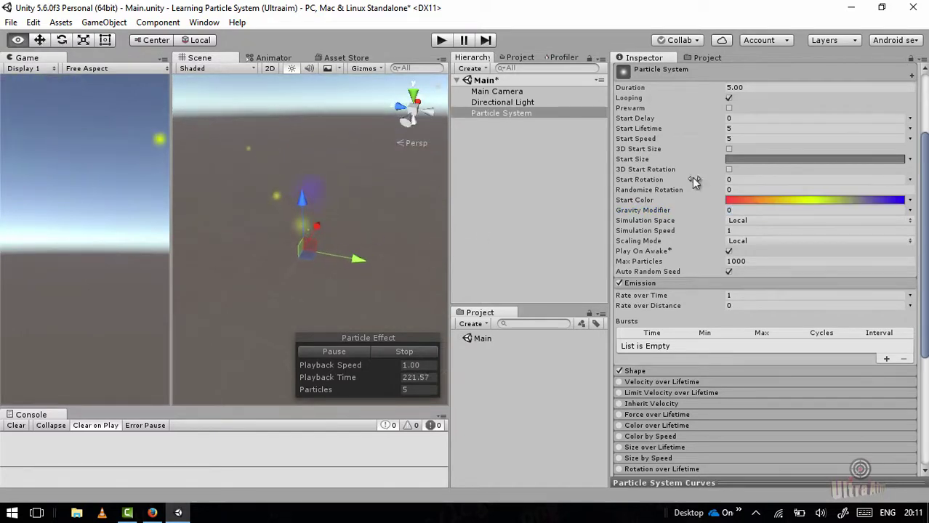
pyautogui.scroll(3, 838, 192)
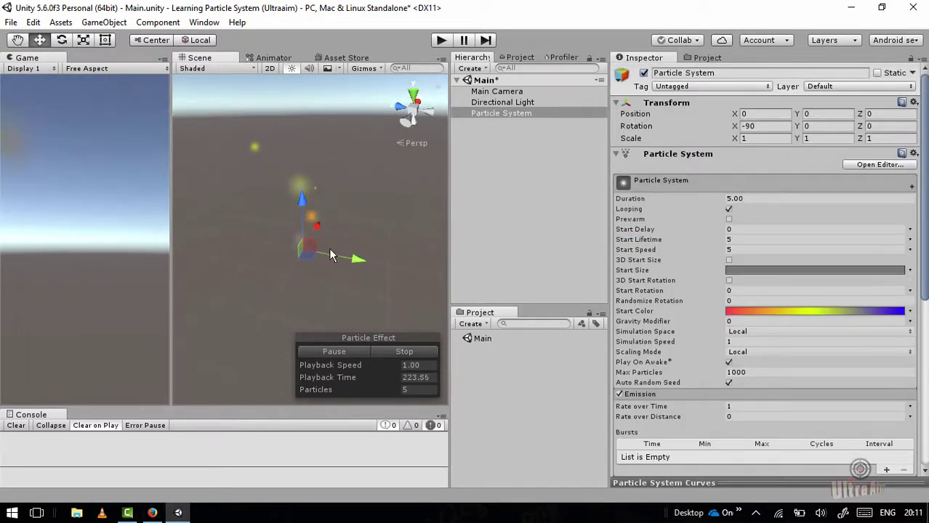
pyautogui.keyDown('alt'); pyautogui.moveTo(405, 241); pyautogui.dragTo(303, 259); pyautogui.keyUp('alt')
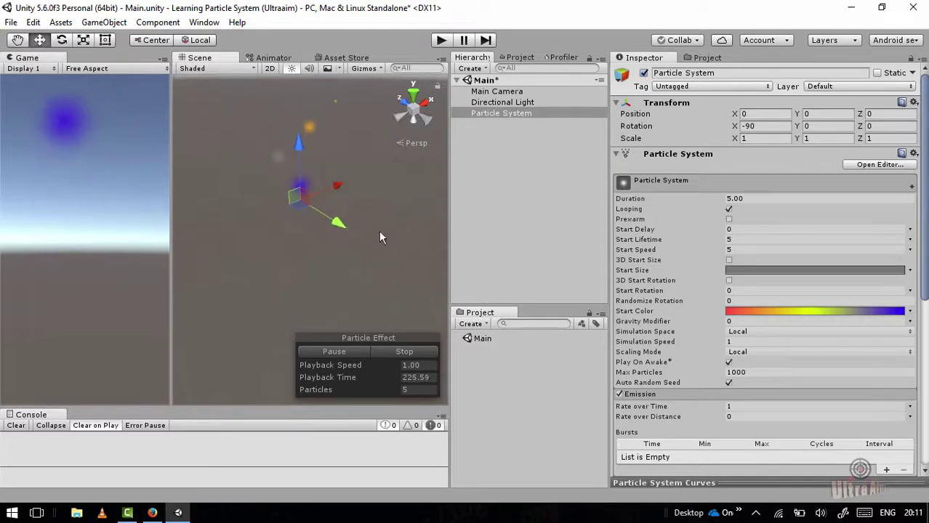
pyautogui.scroll(-4, 717, 288)
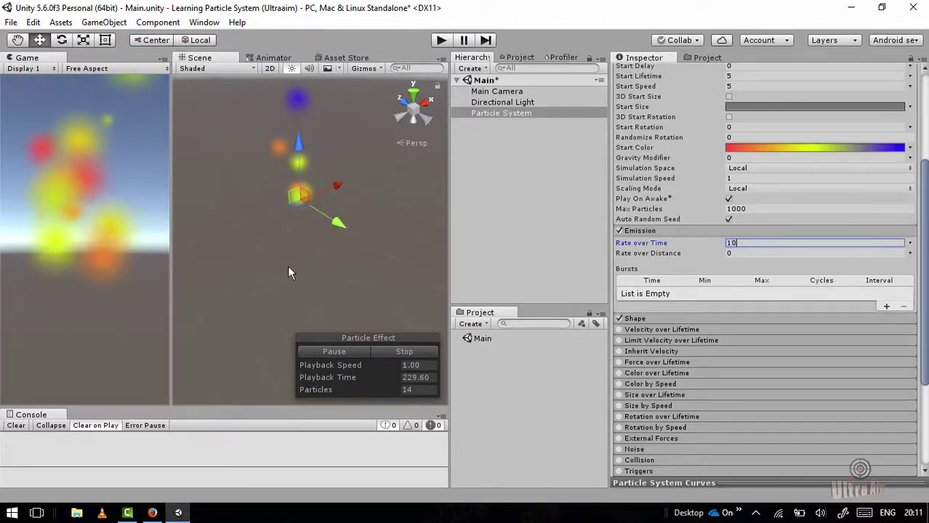
pyautogui.keyDown('alt'); pyautogui.moveTo(398, 204); pyautogui.dragTo(331, 246); pyautogui.keyUp('alt')
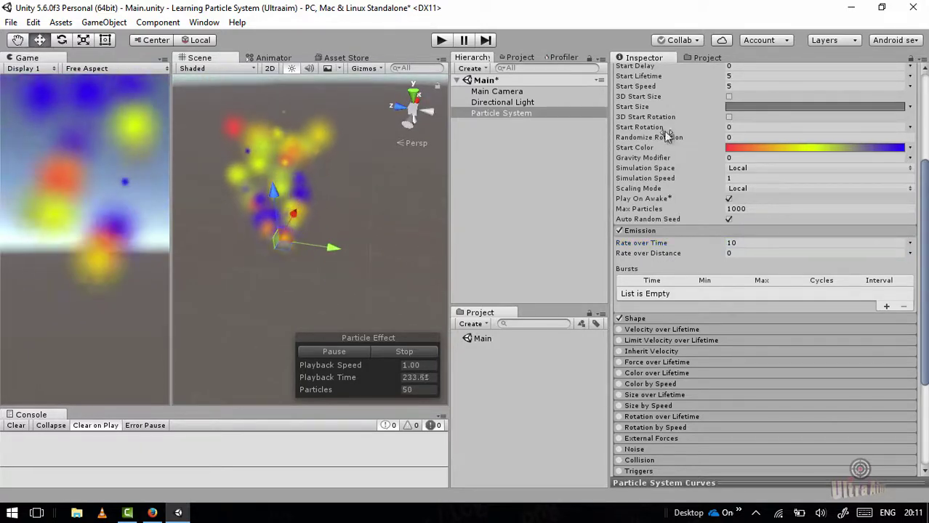
# Step: Set the particles' Start Speed to 15 and view the effect in the scene
pyautogui.scroll(2, 667, 137)
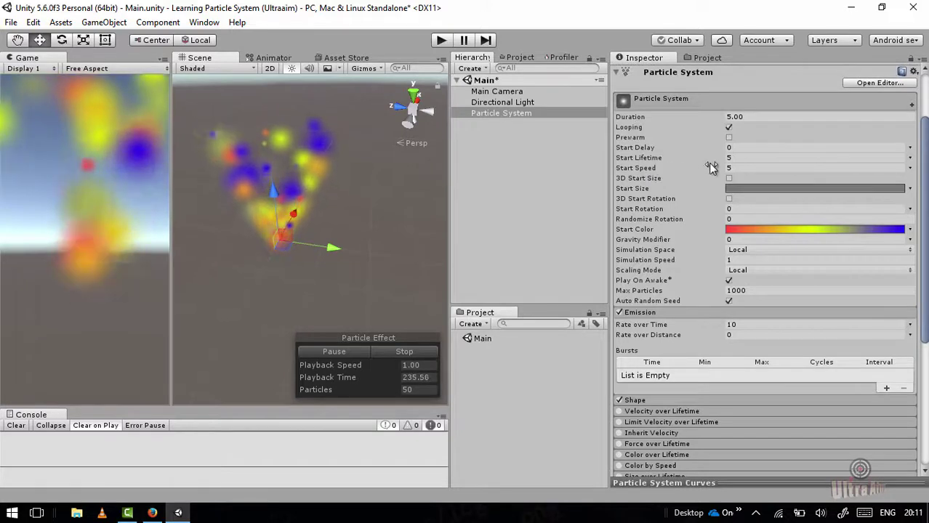
pyautogui.click(734, 168)
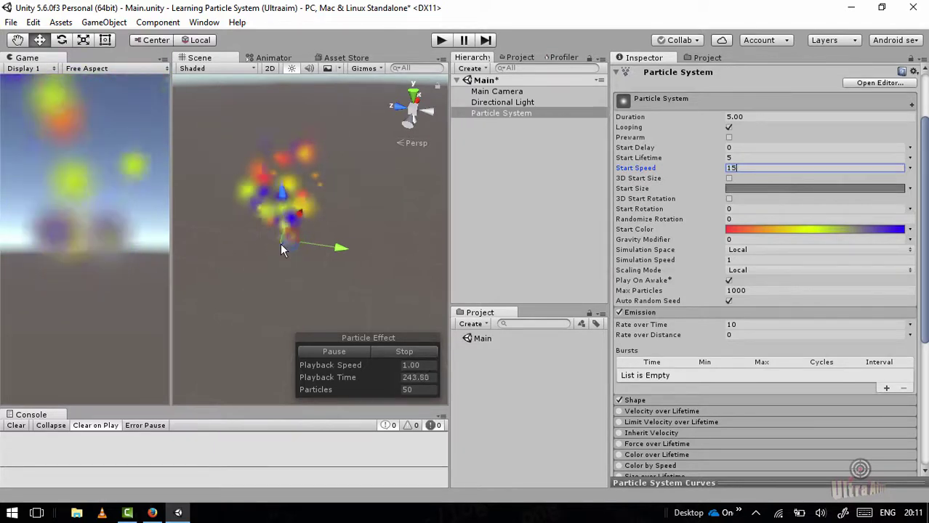
pyautogui.keyDown('alt'); pyautogui.moveTo(286, 247); pyautogui.dragTo(352, 225); pyautogui.keyUp('alt')
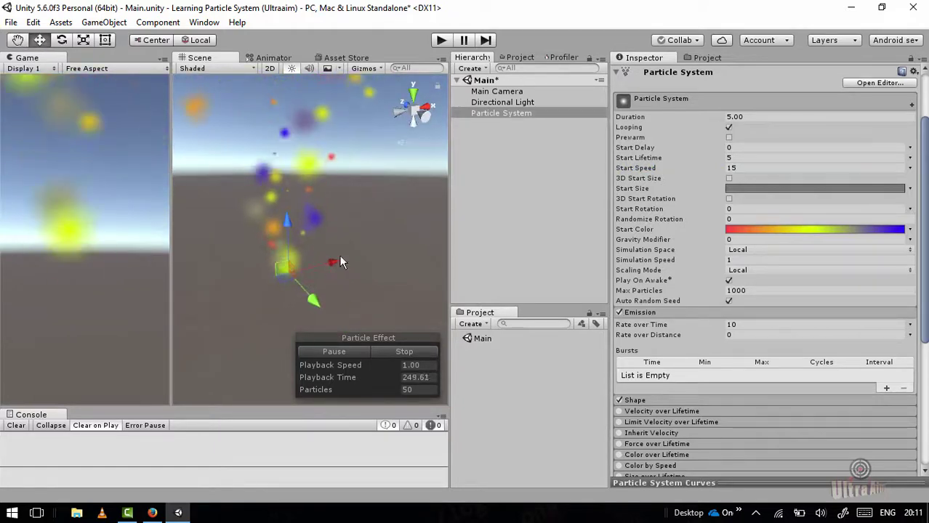
# Step: Switch the transform tool handles from Local to Global orientation and widen the Scene view
pyautogui.click(199, 40)
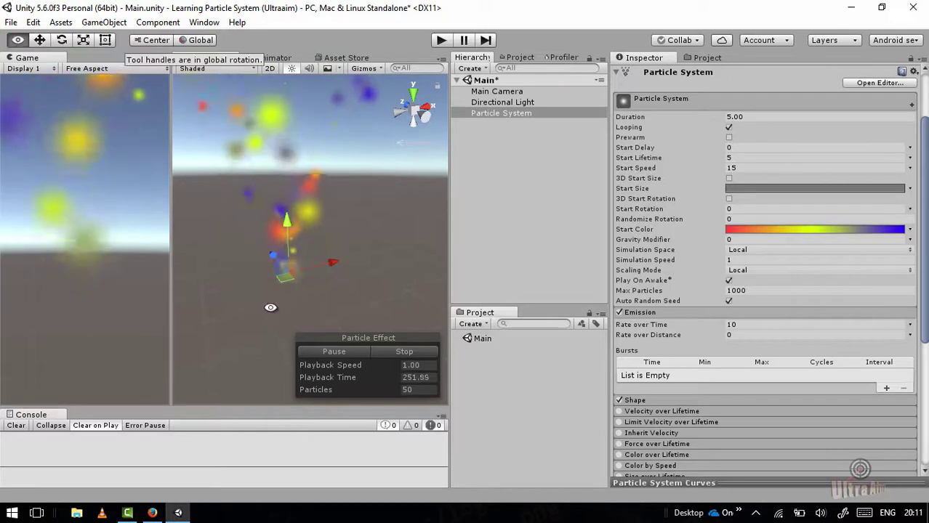
pyautogui.keyDown('alt'); pyautogui.moveTo(270, 306); pyautogui.dragTo(295, 223); pyautogui.keyUp('alt')
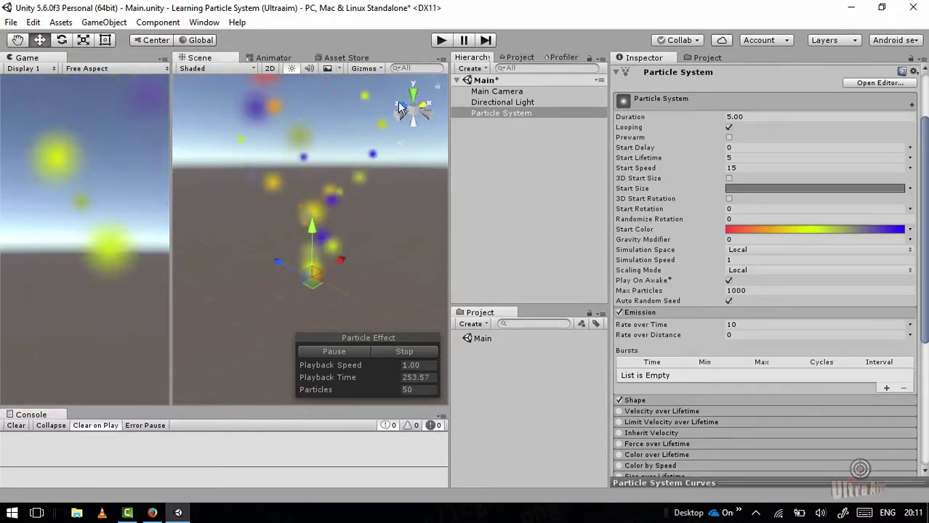
pyautogui.click(199, 42)
pyautogui.click(200, 41)
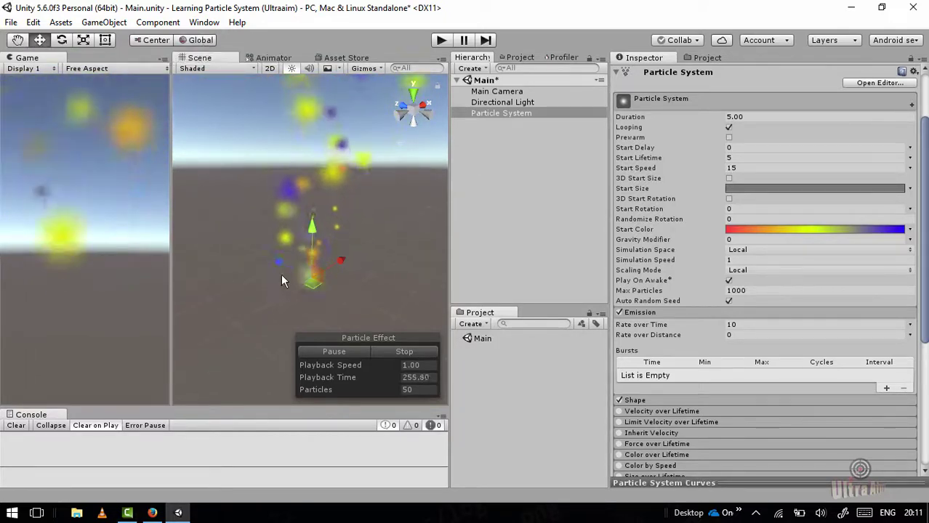
pyautogui.keyDown('alt'); pyautogui.moveTo(281, 273); pyautogui.dragTo(380, 292); pyautogui.keyUp('alt')
pyautogui.moveTo(609, 262); pyautogui.dragTo(663, 261)
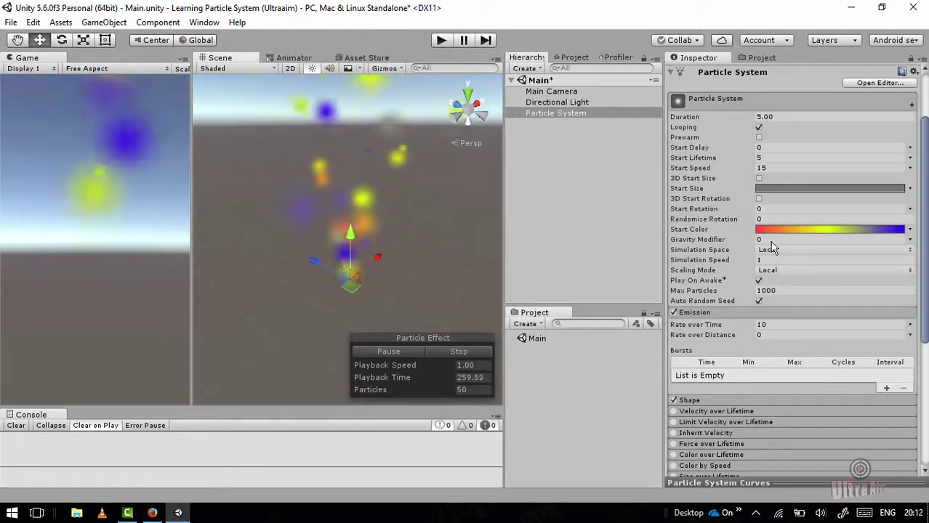
# Step: Set the particles' Gravity Modifier to 1
pyautogui.click(764, 240)
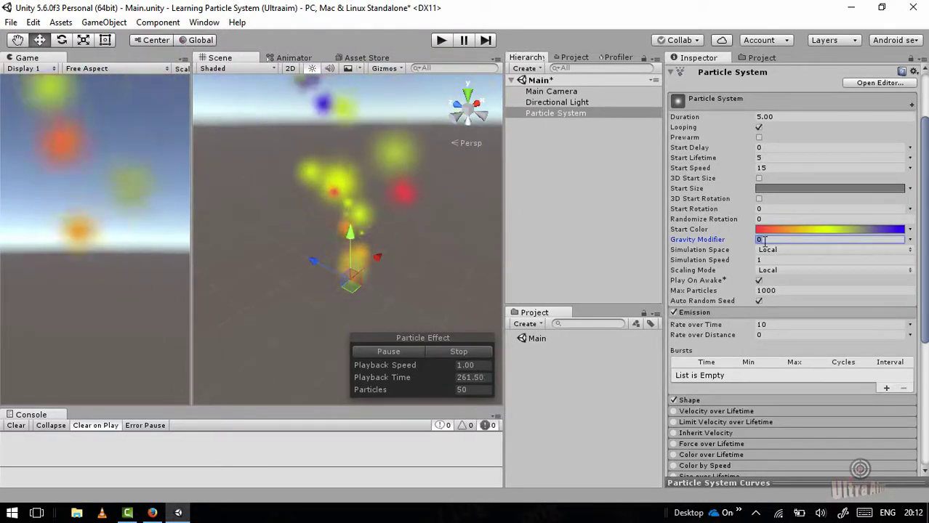
pyautogui.write('1')
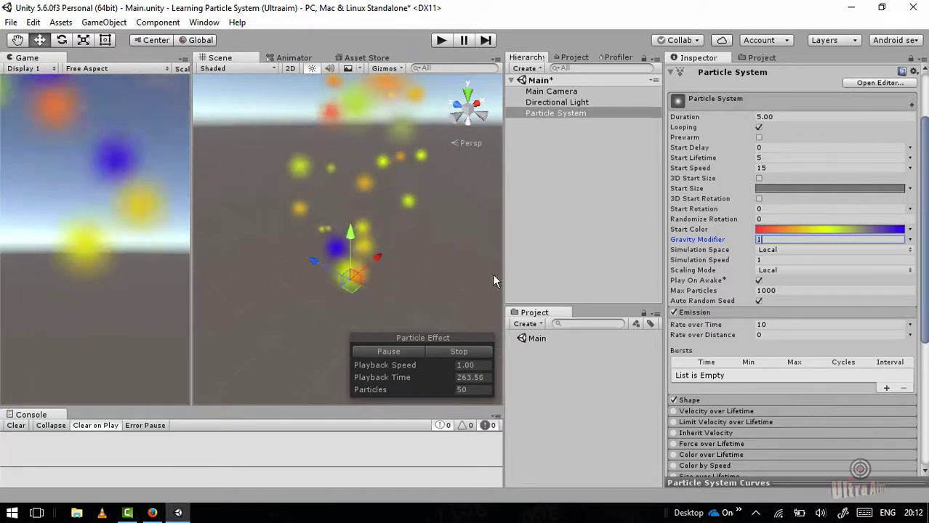
pyautogui.press('Return')
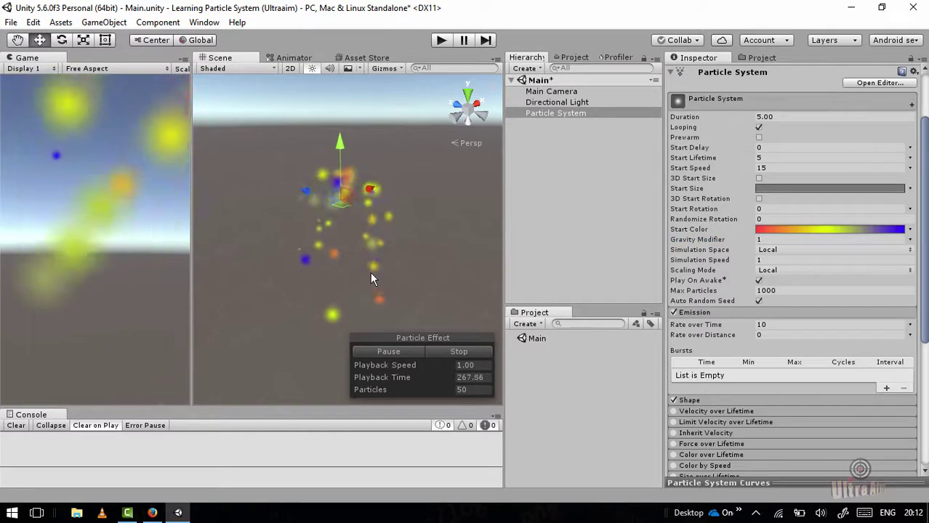
# Step: Set the particles' Start Speed to 45 and observe the effect in the scene
pyautogui.click(771, 169)
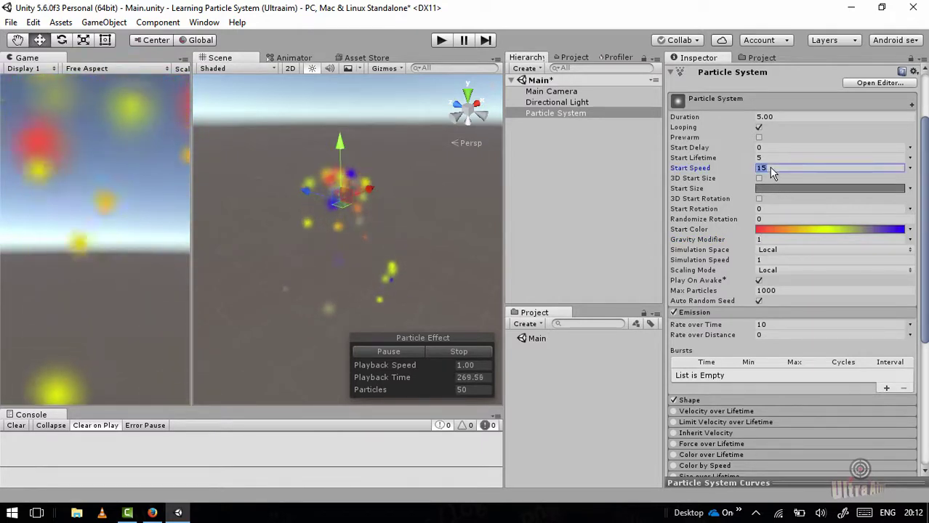
pyautogui.write('4')
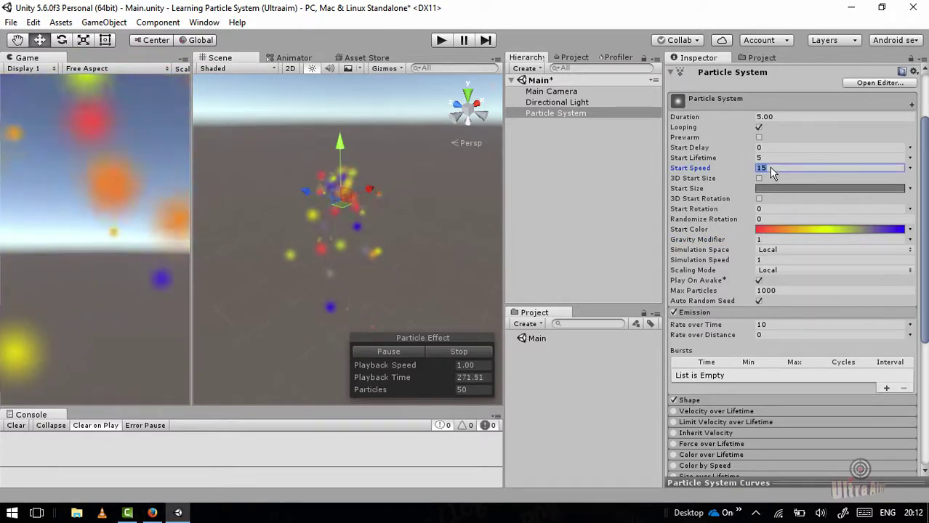
pyautogui.write('5')
pyautogui.moveTo(353, 218); pyautogui.dragTo(360, 233, button='middle')
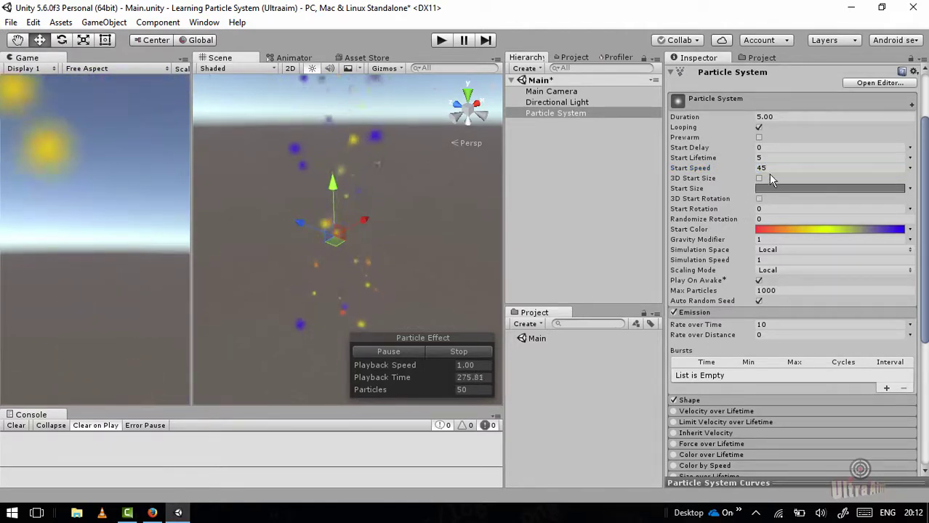
# Step: Set the particles' Start Speed to 30 and the Emission module's Rate over Time to 25, viewing the effect from another angle
pyautogui.click(759, 170)
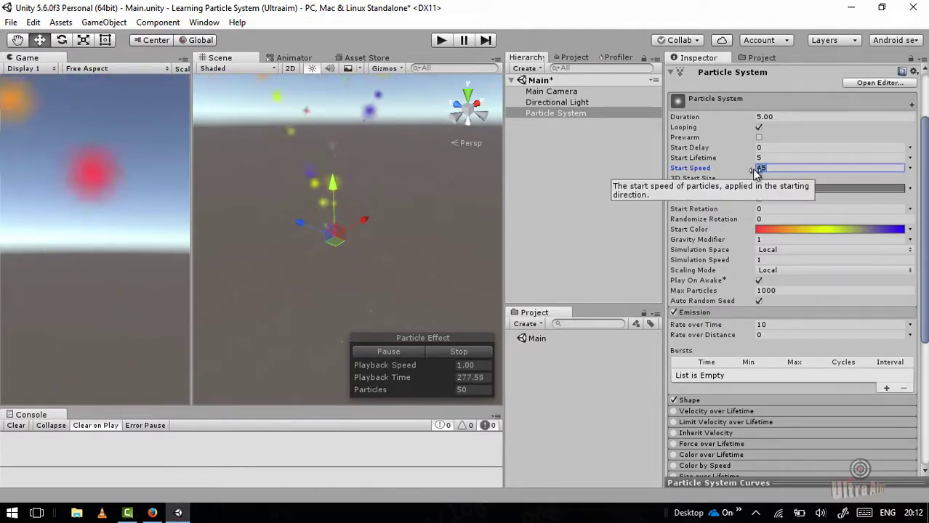
pyautogui.write('30')
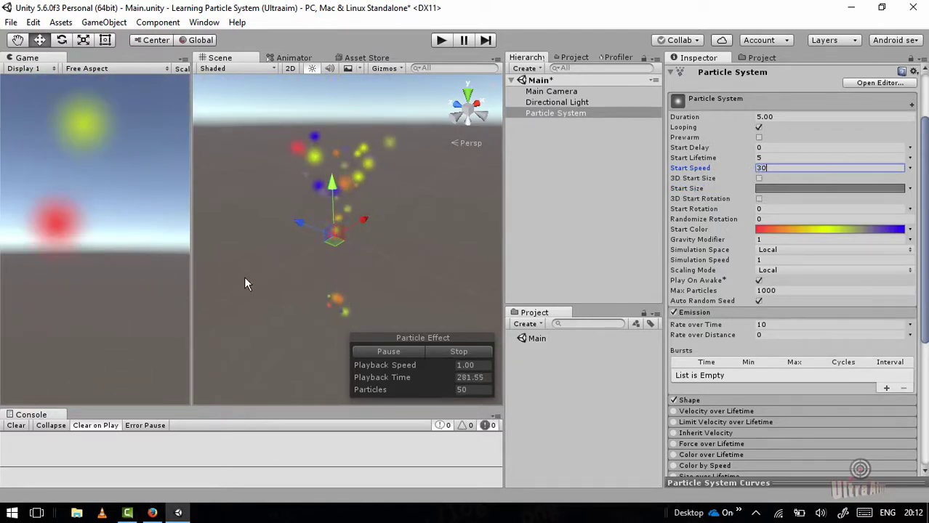
pyautogui.click(775, 326)
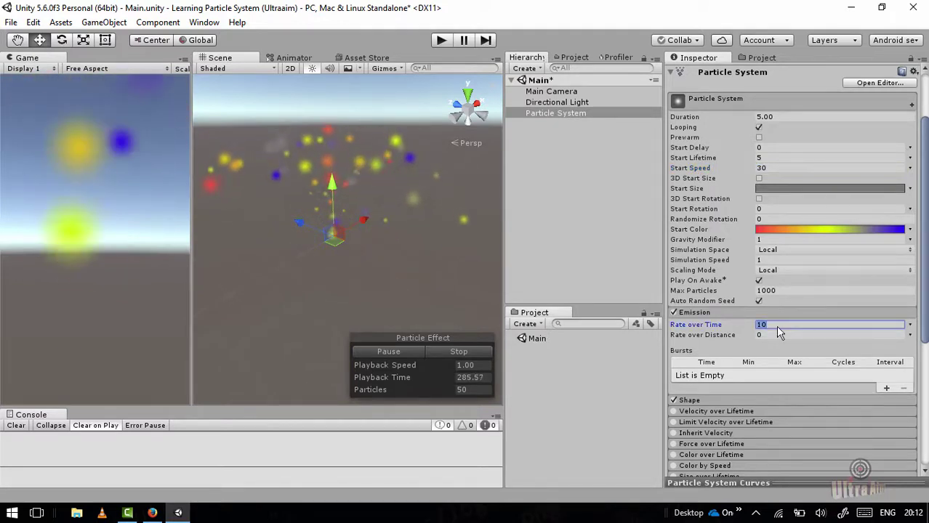
pyautogui.write('25')
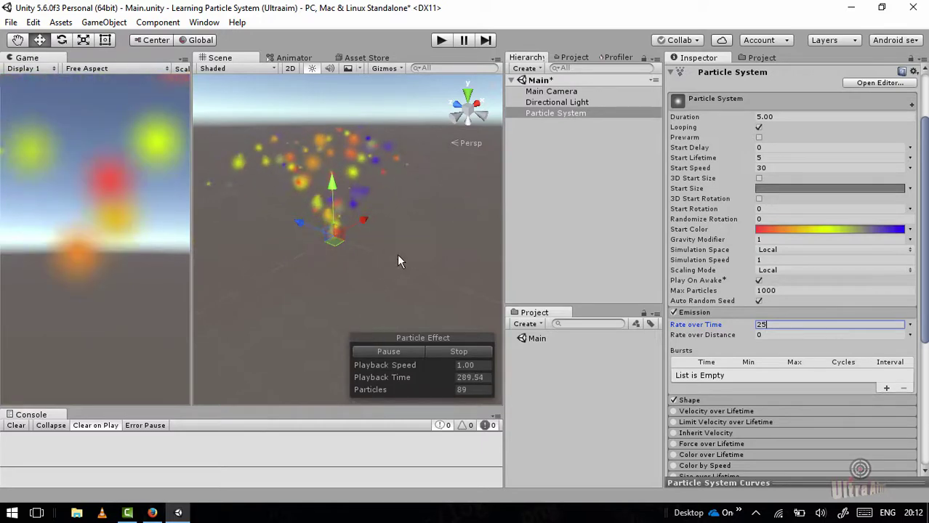
pyautogui.moveTo(397, 253)
pyautogui.keyDown('alt'); pyautogui.mouseDown()
pyautogui.moveTo(306, 270)
pyautogui.moveTo(393, 247)
pyautogui.mouseUp(); pyautogui.keyUp('alt')
pyautogui.keyDown('alt'); pyautogui.moveTo(282, 261); pyautogui.dragTo(302, 250); pyautogui.keyUp('alt')
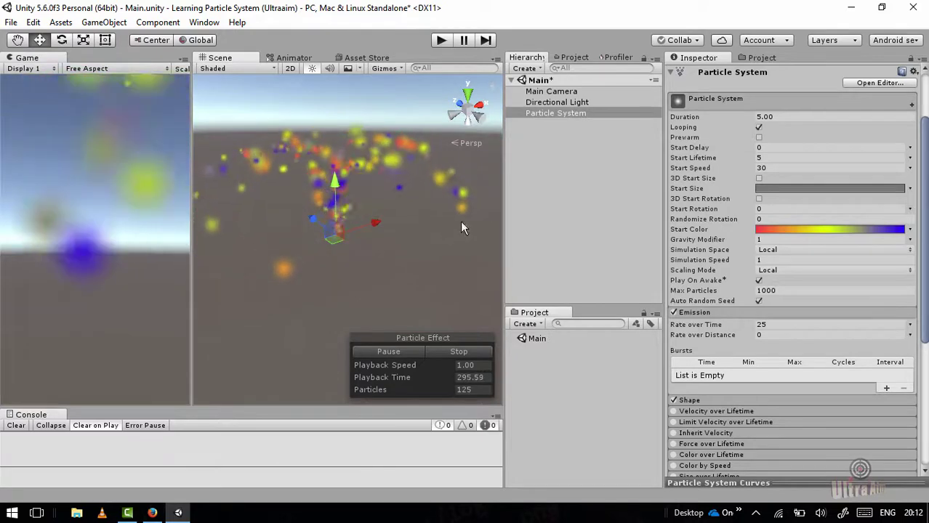
# Step: Align the Main Camera with the Scene view so the whole particle effect is framed in the Game view
pyautogui.click(553, 92)
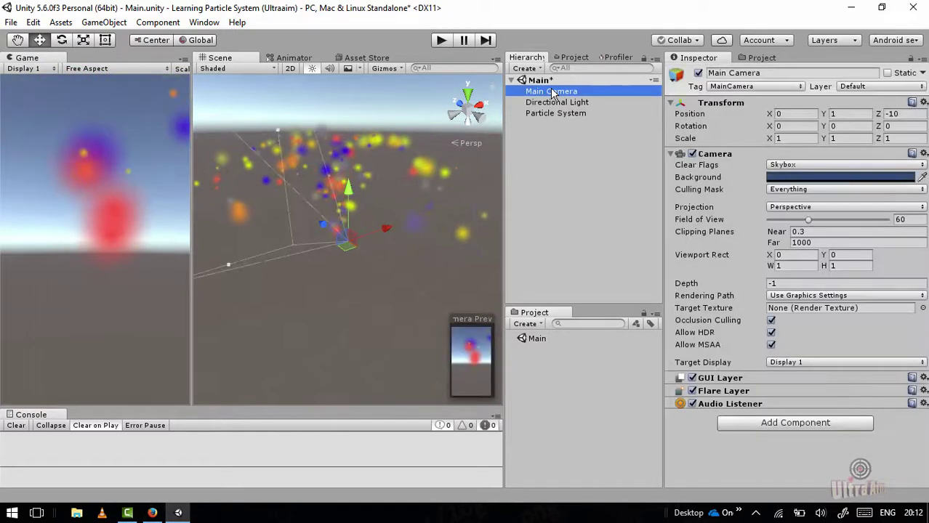
pyautogui.hotkey('ctrl', 'shift', 'f')
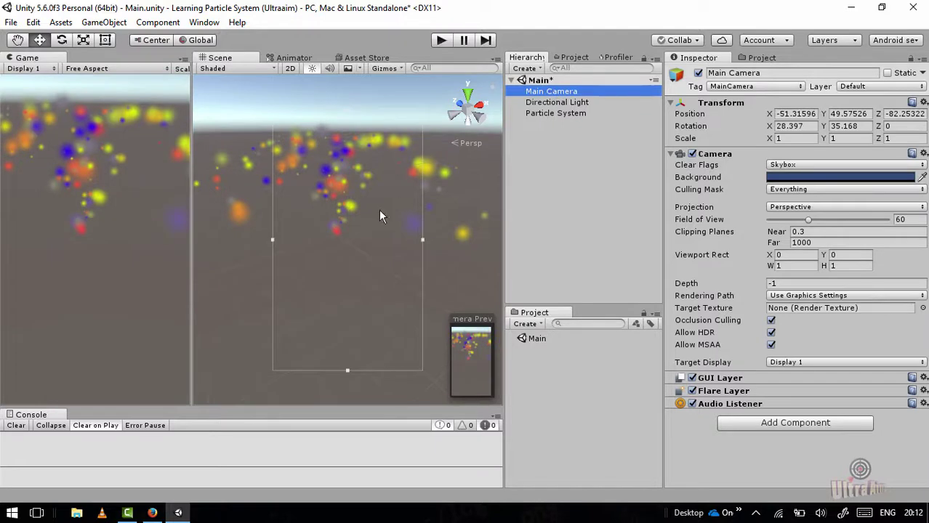
pyautogui.hotkey('ctrl', 'alt', 'f')
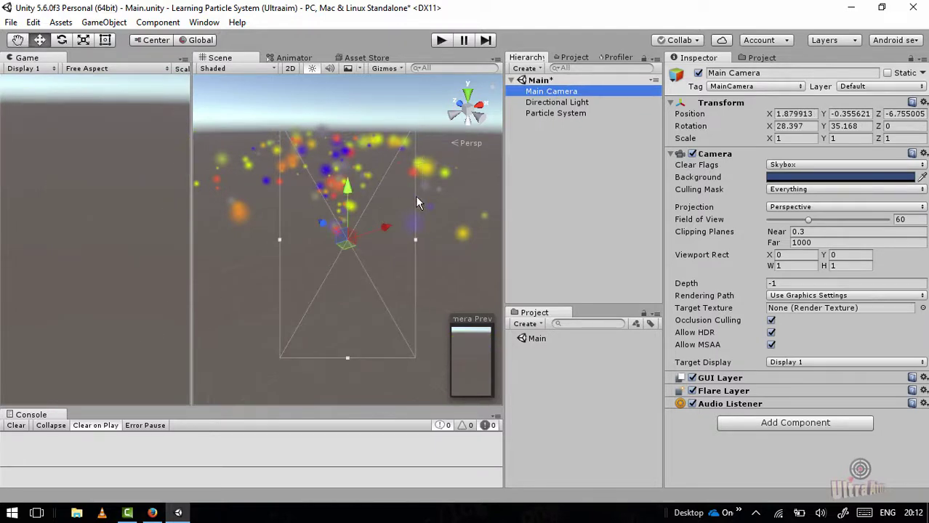
pyautogui.keyDown('alt'); pyautogui.moveTo(316, 264); pyautogui.dragTo(336, 256); pyautogui.keyUp('alt')
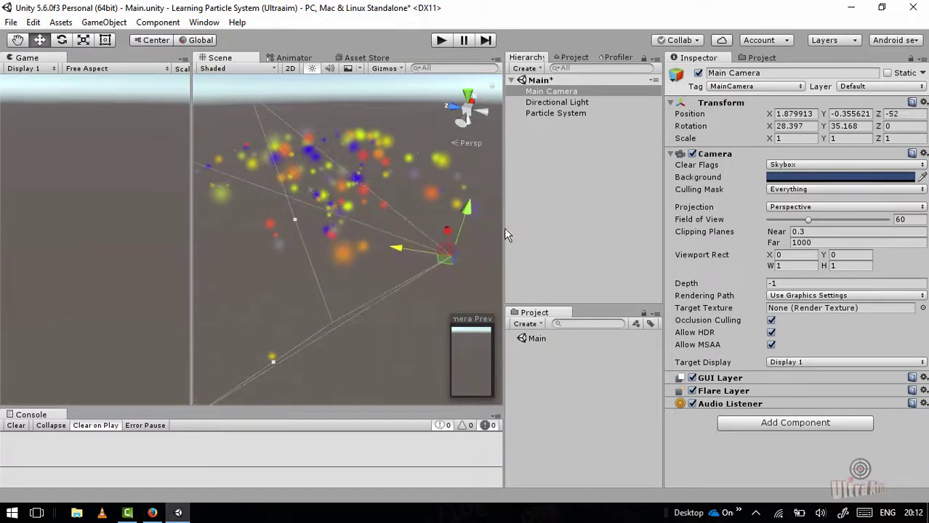
pyautogui.moveTo(463, 207); pyautogui.dragTo(337, 243)
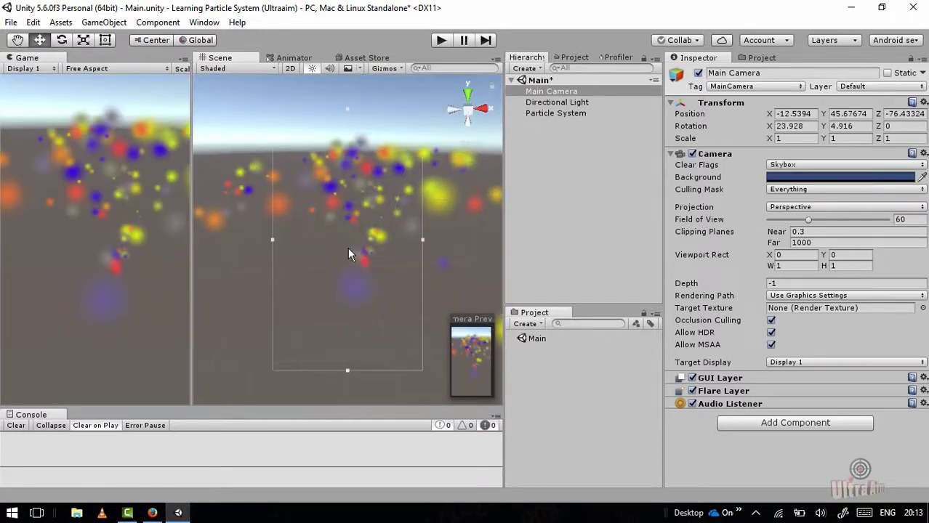
# Step: Try a Gravity Modifier of 12 on the Particle System, and set it to 0.5
pyautogui.click(567, 218)
pyautogui.click(555, 114)
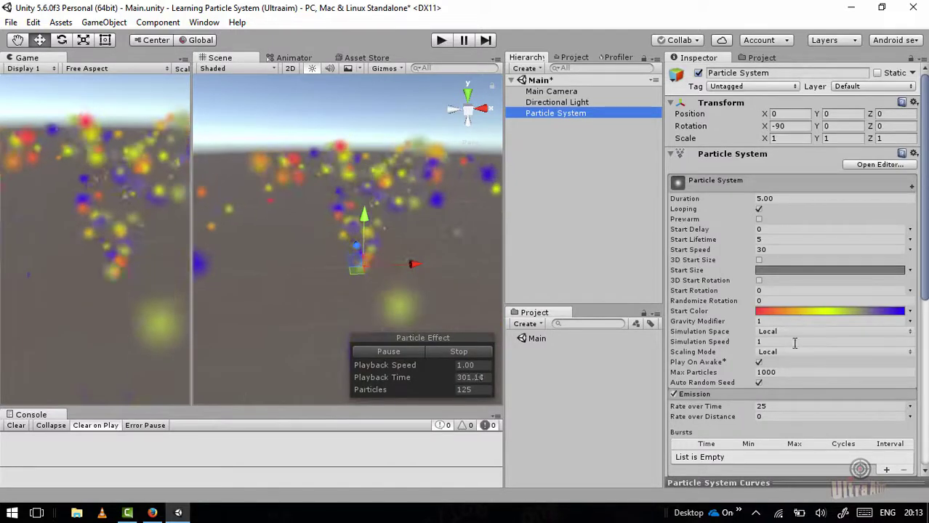
pyautogui.click(774, 320)
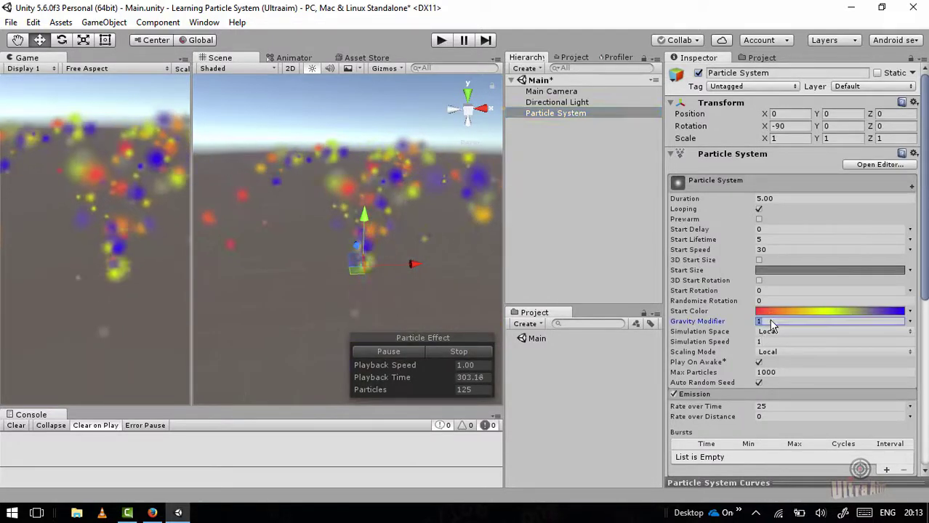
pyautogui.write('12')
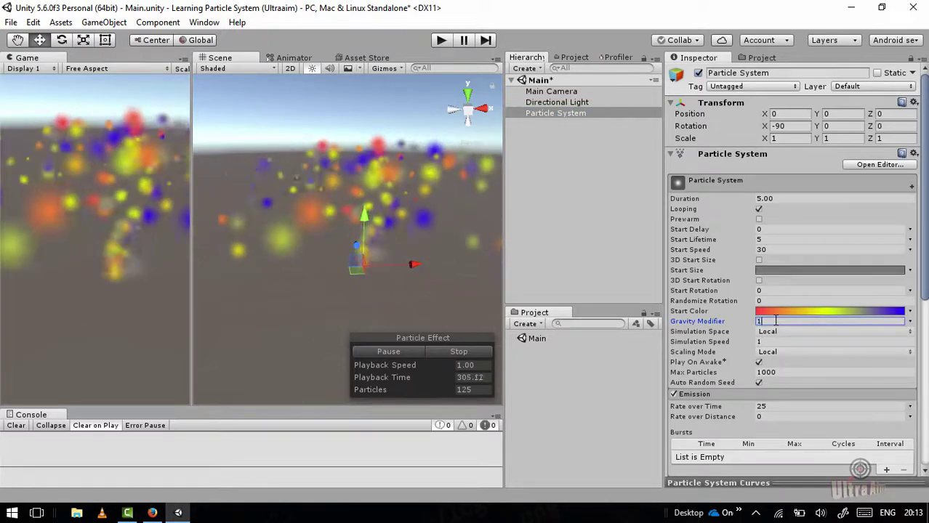
pyautogui.click(756, 322)
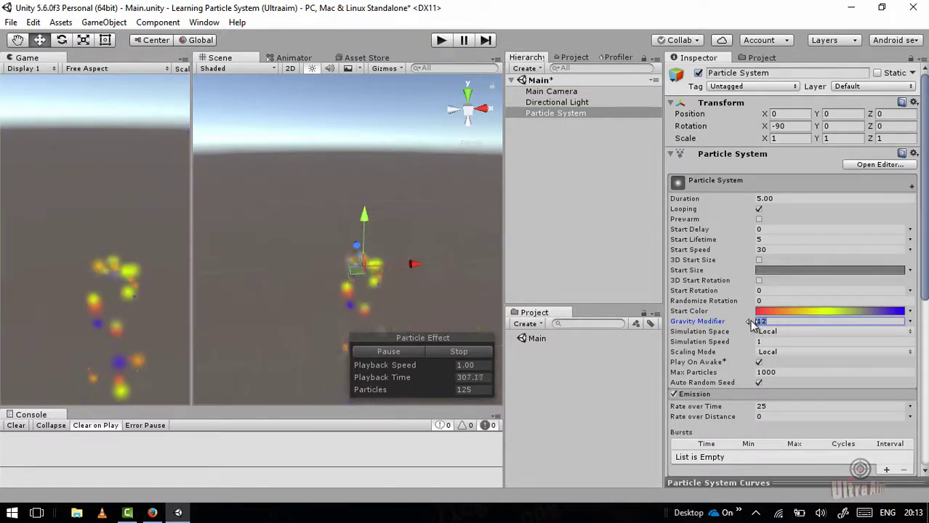
pyautogui.write('0.5')
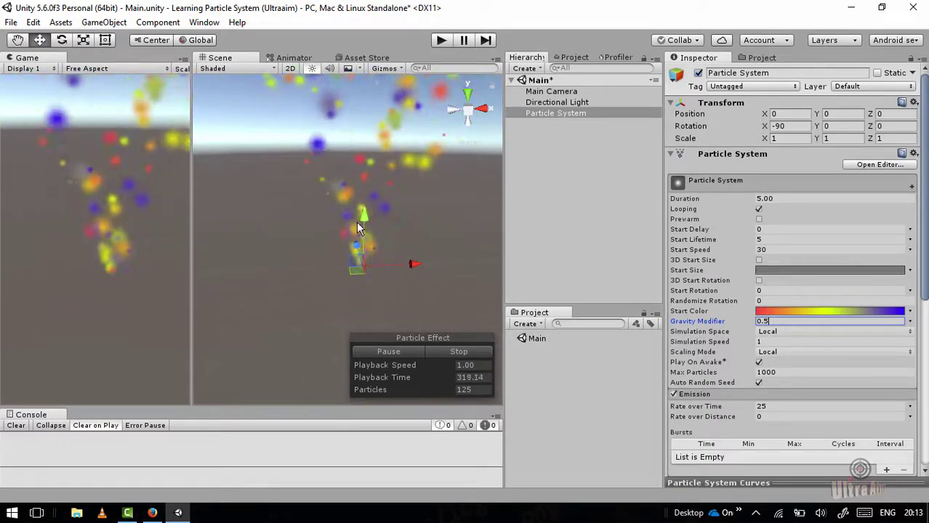
pyautogui.moveTo(356, 221); pyautogui.dragTo(329, 226, button='middle')
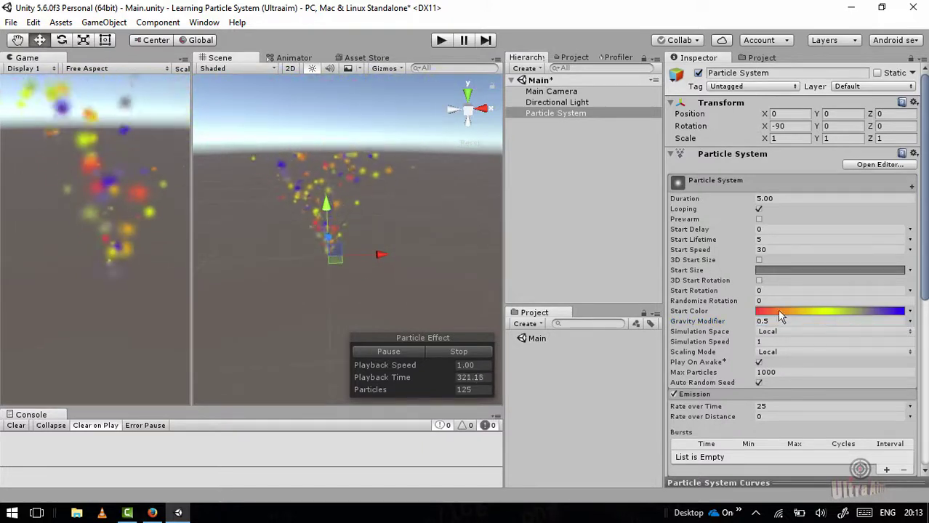
# Step: Move the Particle System along the X axis and set its Simulation Space to World to compare how the particles follow
pyautogui.moveTo(373, 257); pyautogui.dragTo(437, 250)
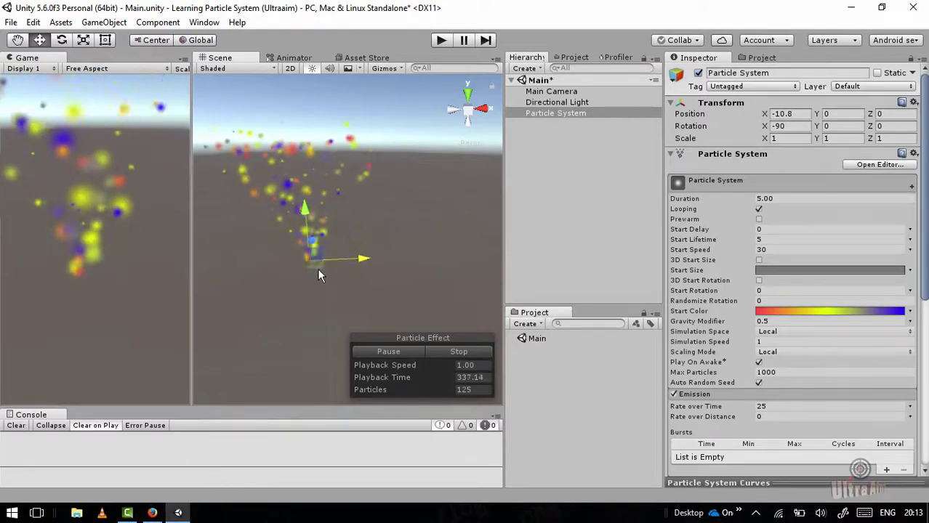
pyautogui.click(788, 331)
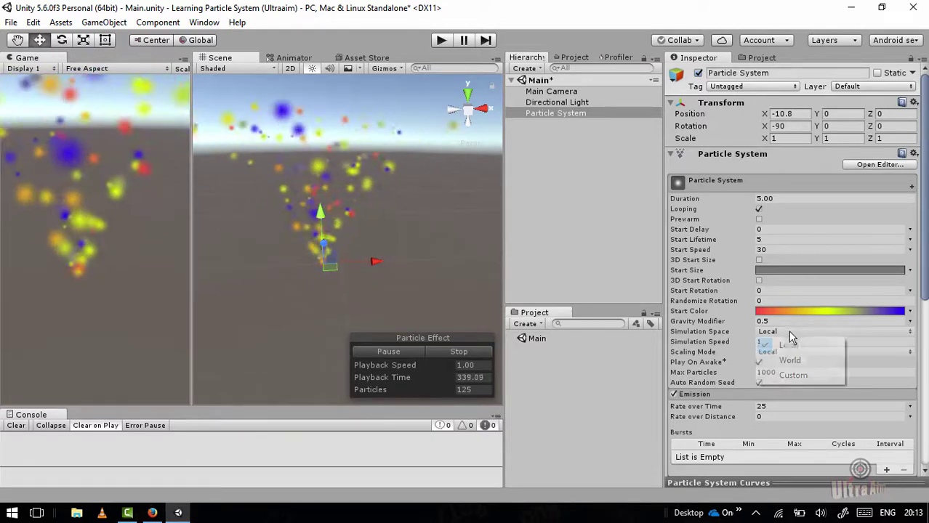
pyautogui.click(789, 358)
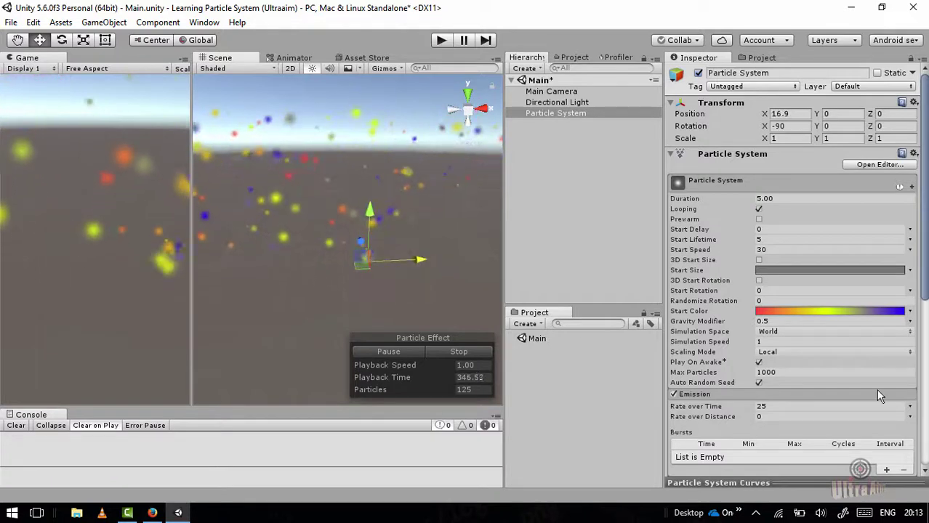
# Step: Set the Simulation Space back to Local and move the Particle System along the X axis to -1.9
pyautogui.click(788, 346)
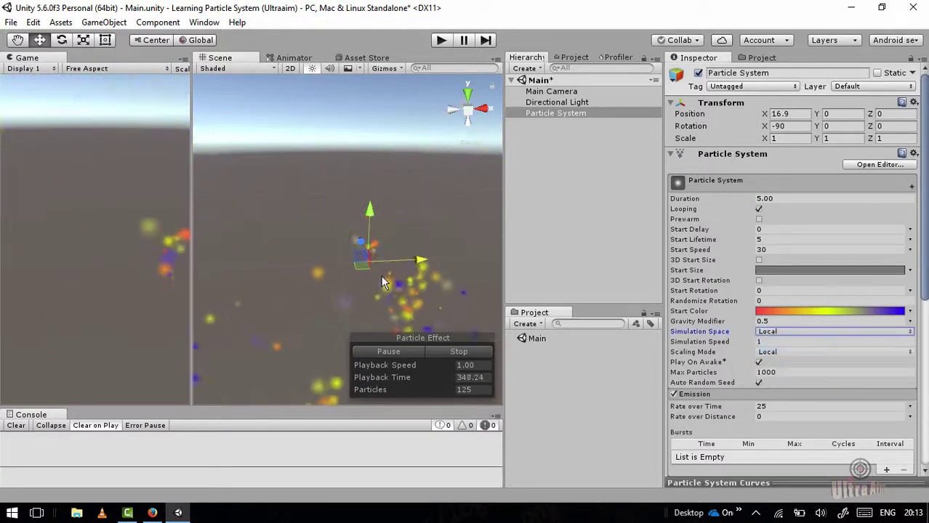
pyautogui.moveTo(419, 260); pyautogui.dragTo(437, 268)
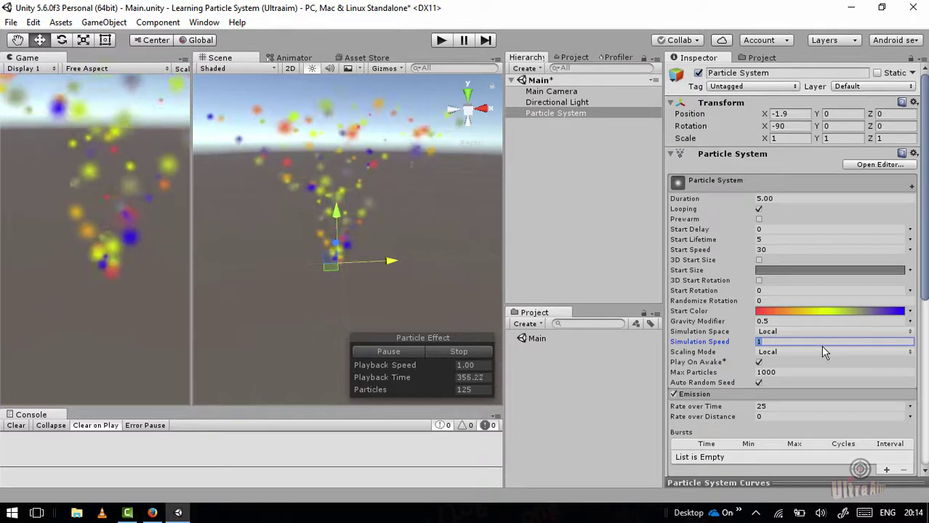
# Step: Set the Simulation Speed to 1 and view the available Scaling Mode options
pyautogui.write('12')
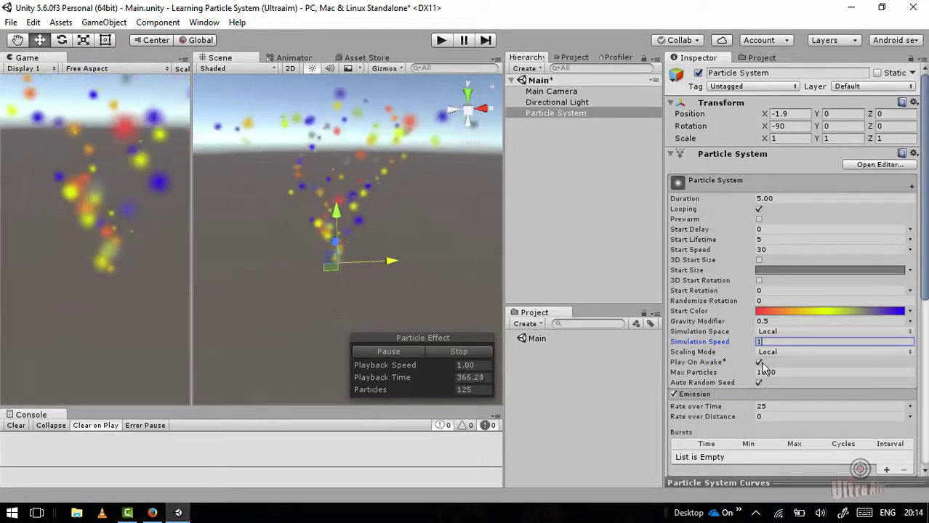
pyautogui.click(792, 351)
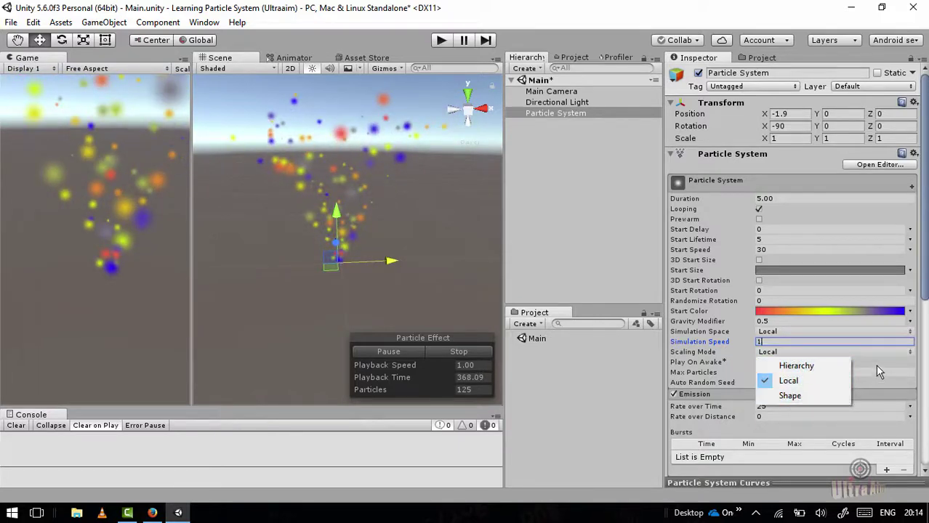
# Step: Disable Play On Awake, stop the particle preview, and test the scene in Play mode with the Particle System selected
pyautogui.moveTo(925, 283); pyautogui.dragTo(925, 299)
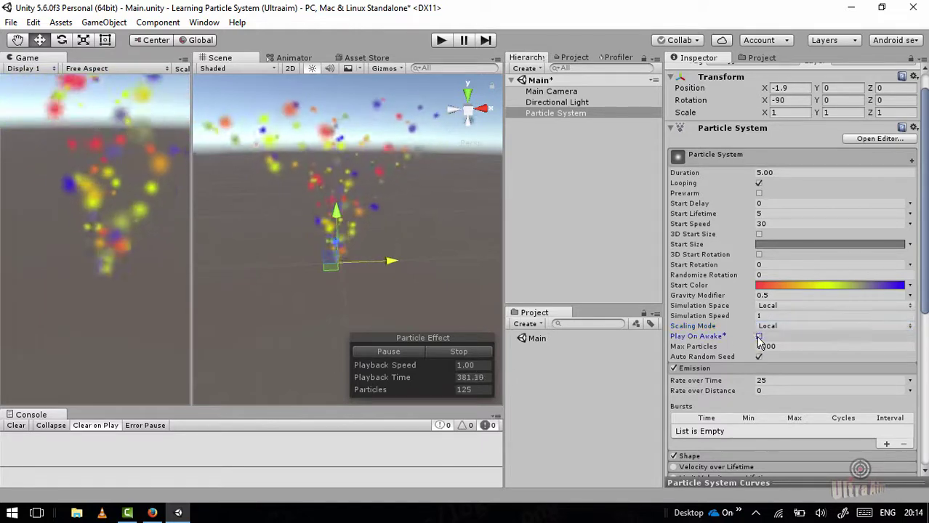
pyautogui.click(486, 352)
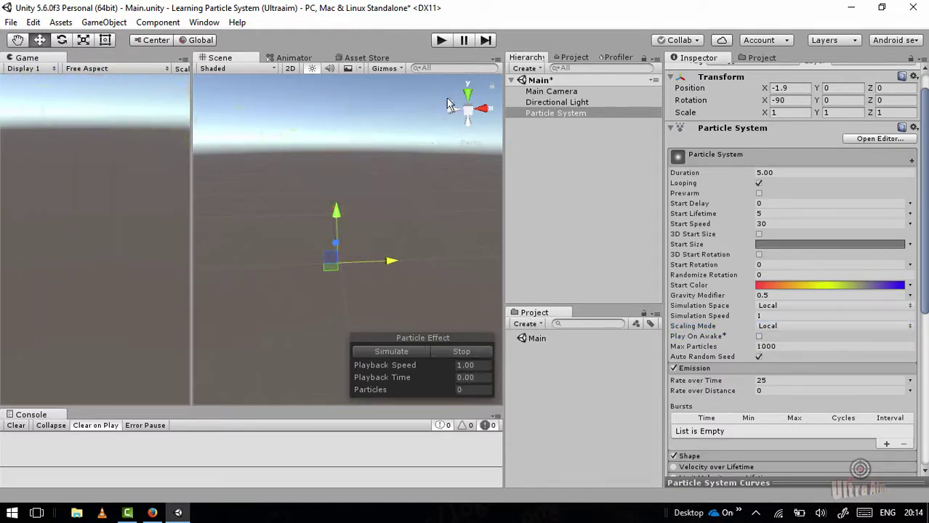
pyautogui.click(440, 41)
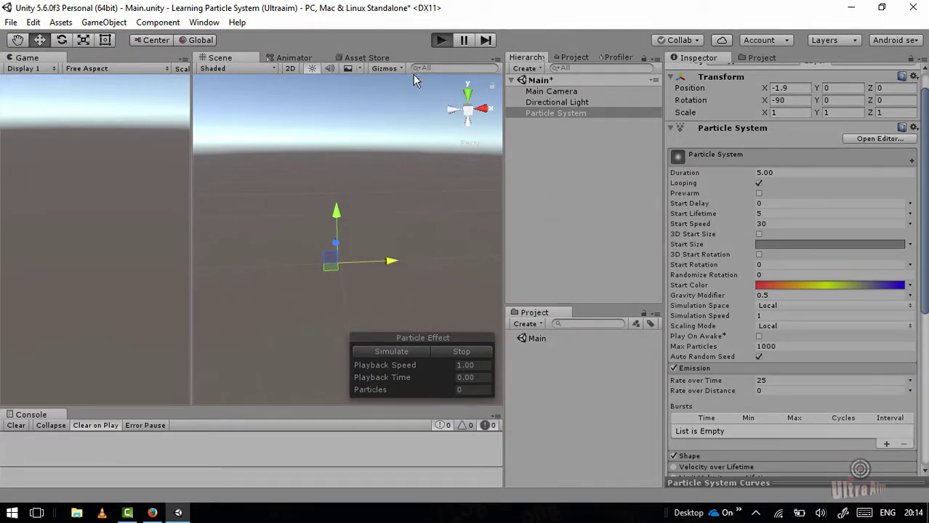
pyautogui.click(591, 163)
pyautogui.click(573, 118)
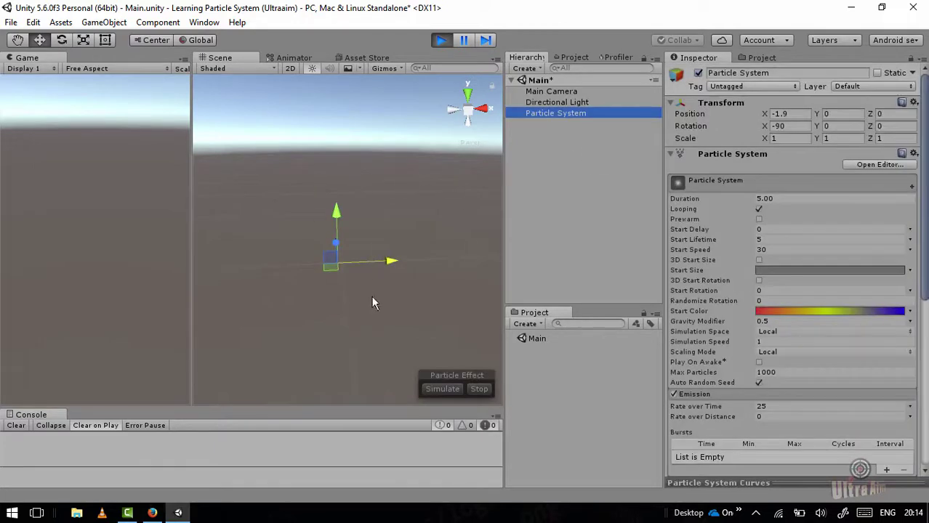
pyautogui.click(443, 40)
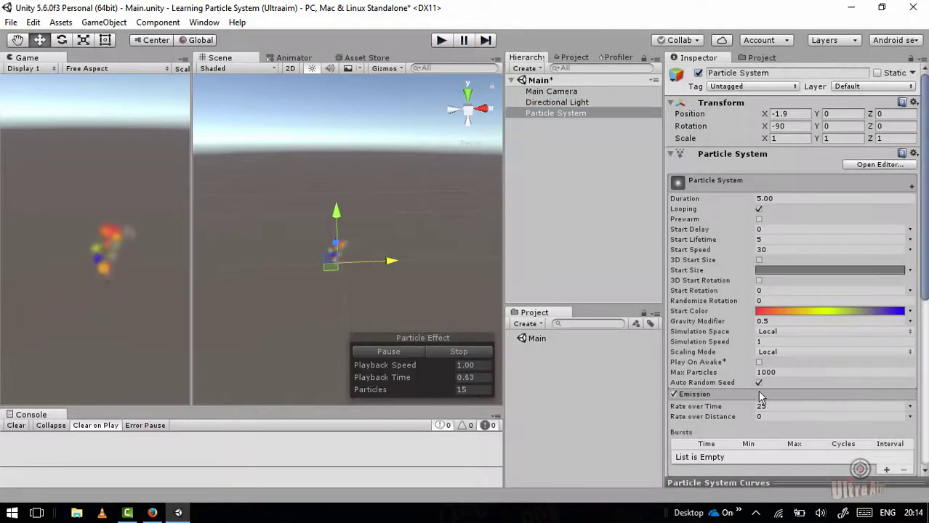
# Step: Enable Play On Awake again, stop the particle preview, and test the scene in Play mode
pyautogui.click(759, 362)
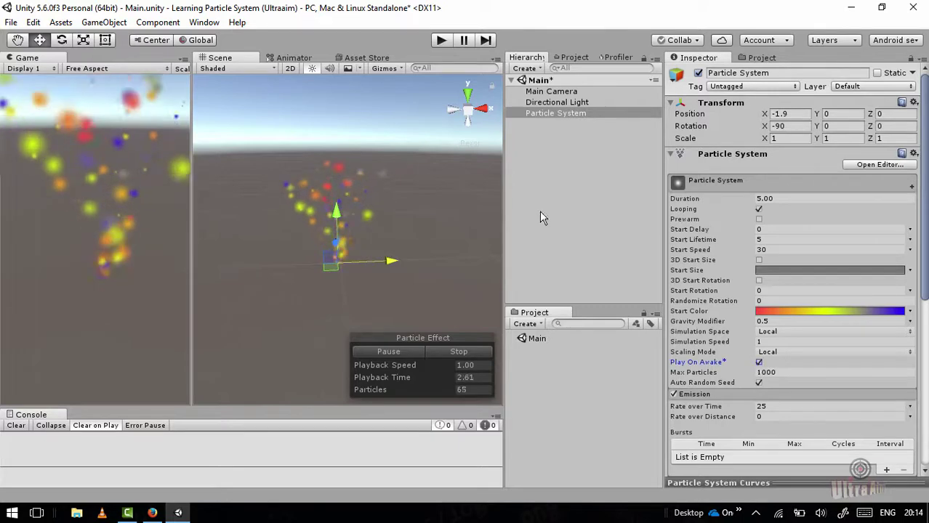
pyautogui.click(453, 351)
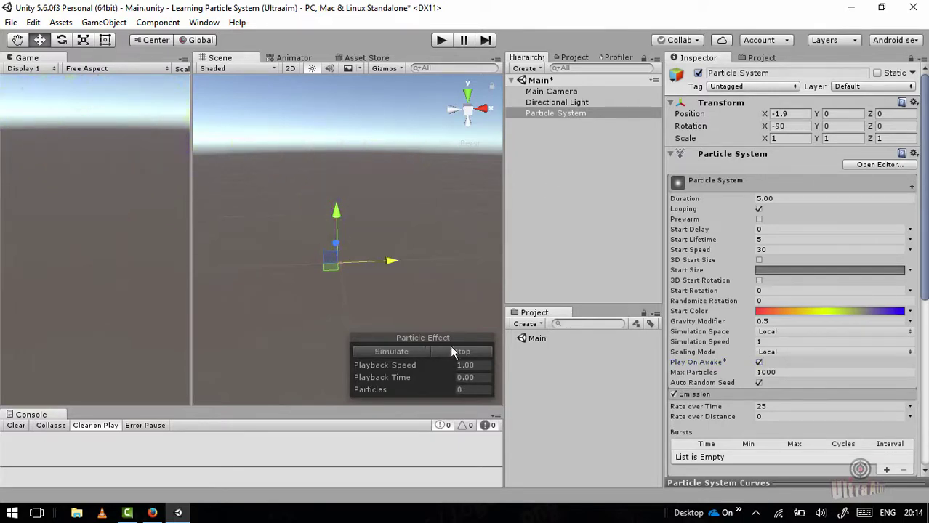
pyautogui.click(440, 42)
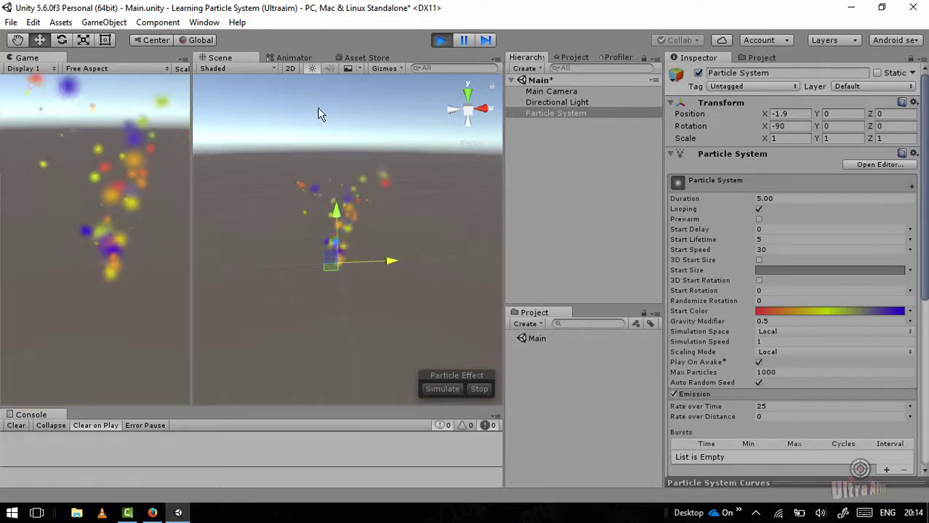
pyautogui.click(440, 40)
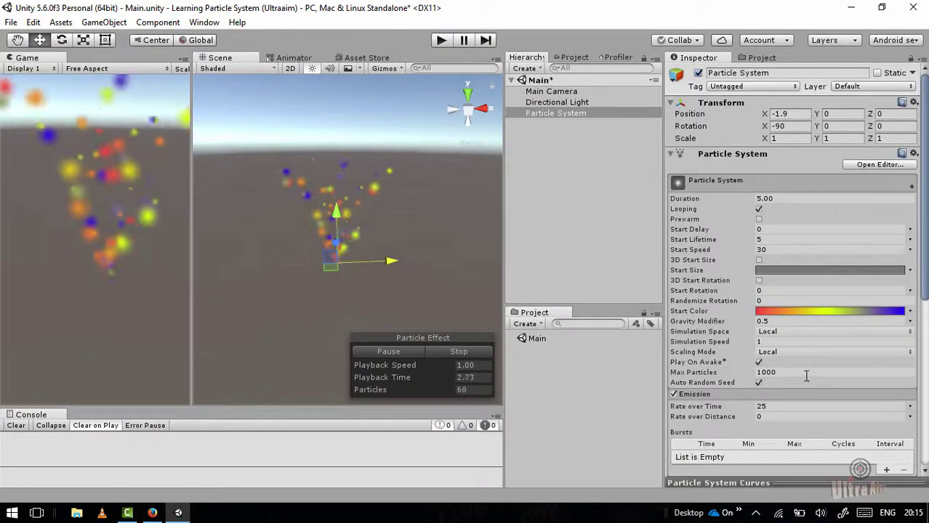
# Step: Set the Particle System's emission Rate over Time to 2 and watch the sparse emission in the Scene view
pyautogui.scroll(-2, 800, 376)
pyautogui.click(785, 333)
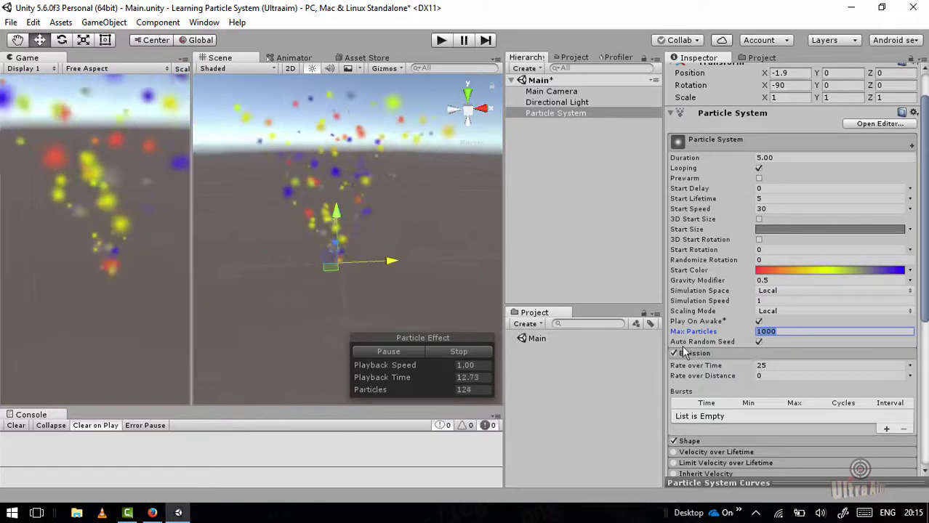
pyautogui.click(772, 365)
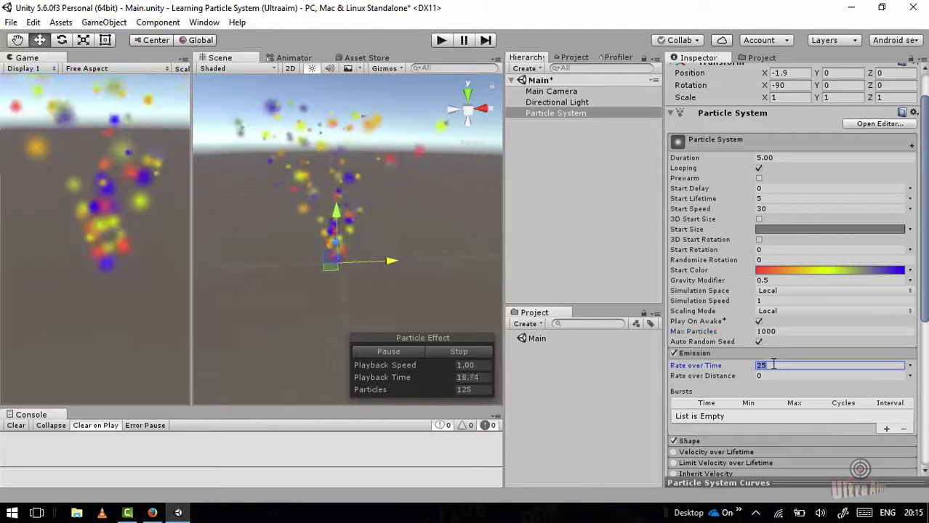
pyautogui.write('2')
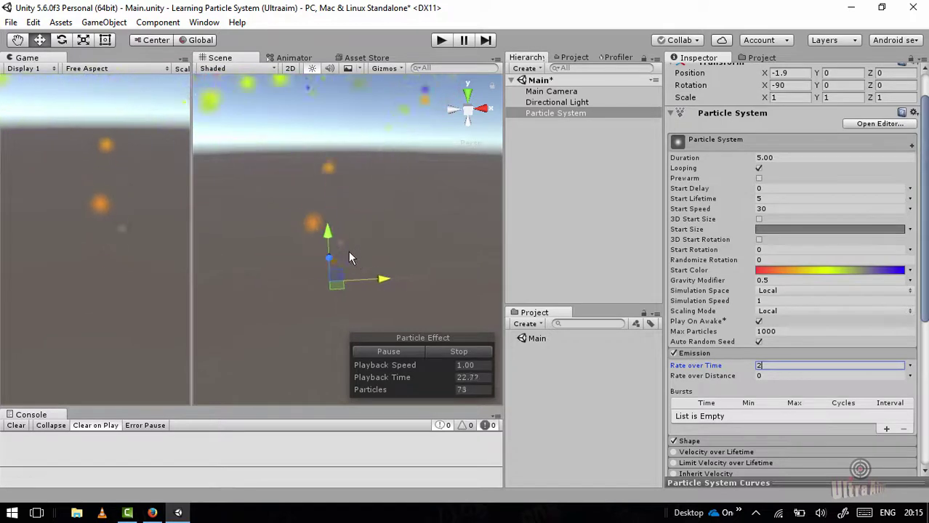
pyautogui.keyDown('alt'); pyautogui.moveTo(308, 302); pyautogui.dragTo(369, 260); pyautogui.keyUp('alt')
pyautogui.press('alt')
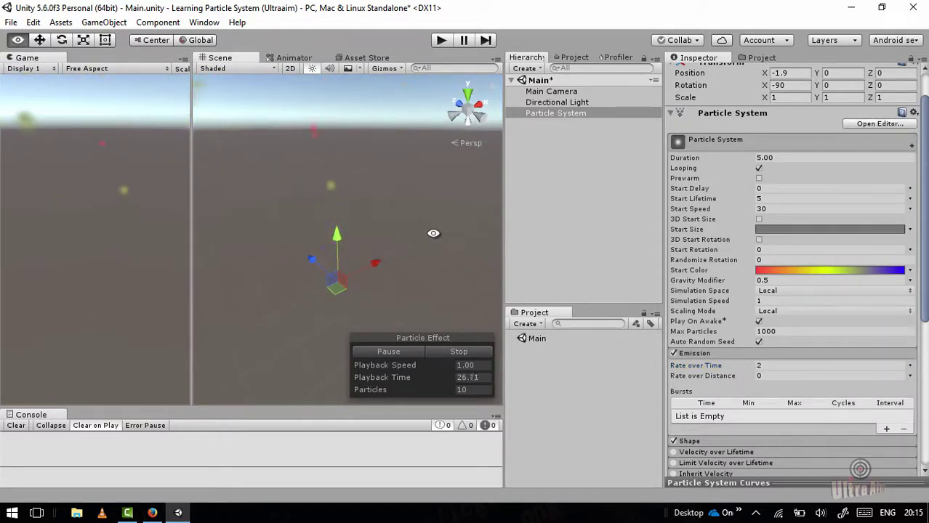
# Step: Switch the Start Color mode to a single Color, keeping white, and set the Start Size mode to Constant
pyautogui.click(871, 273)
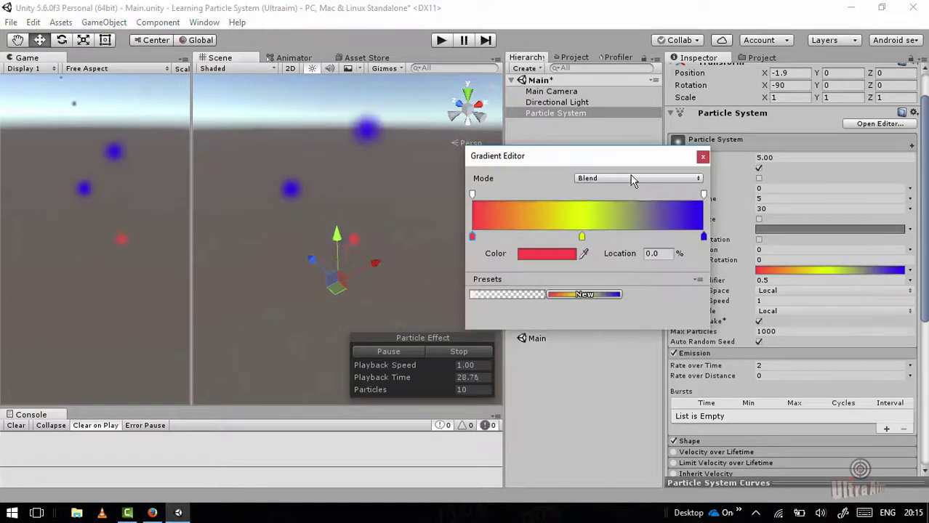
pyautogui.click(909, 271)
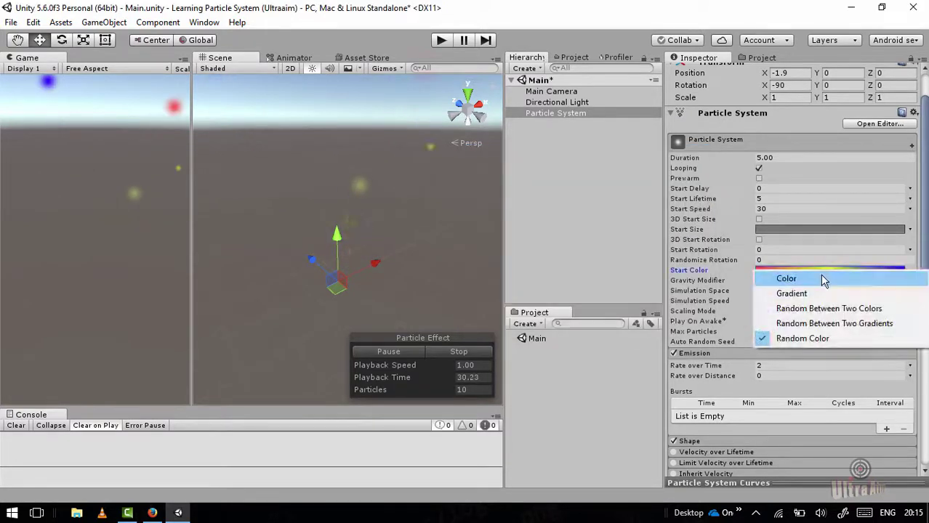
pyautogui.click(820, 277)
pyautogui.click(817, 272)
pyautogui.moveTo(708, 194); pyautogui.dragTo(579, 145)
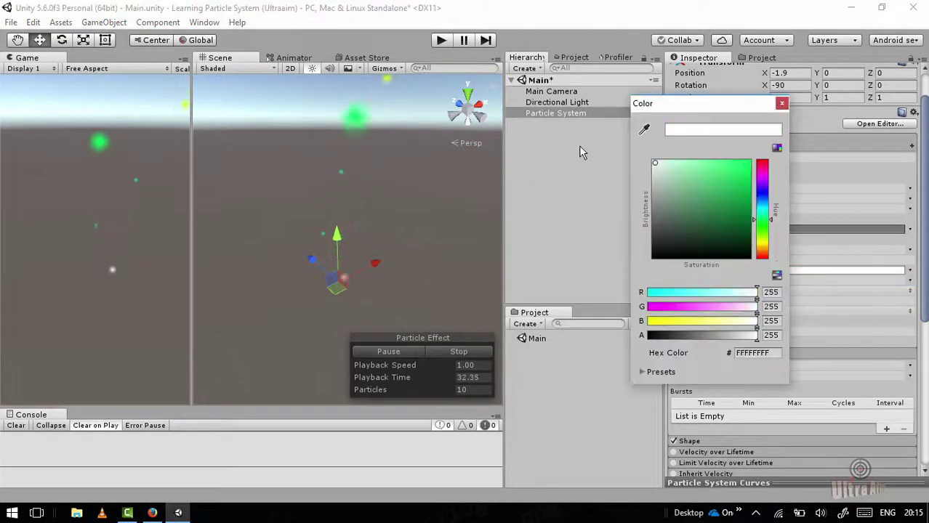
pyautogui.click(555, 219)
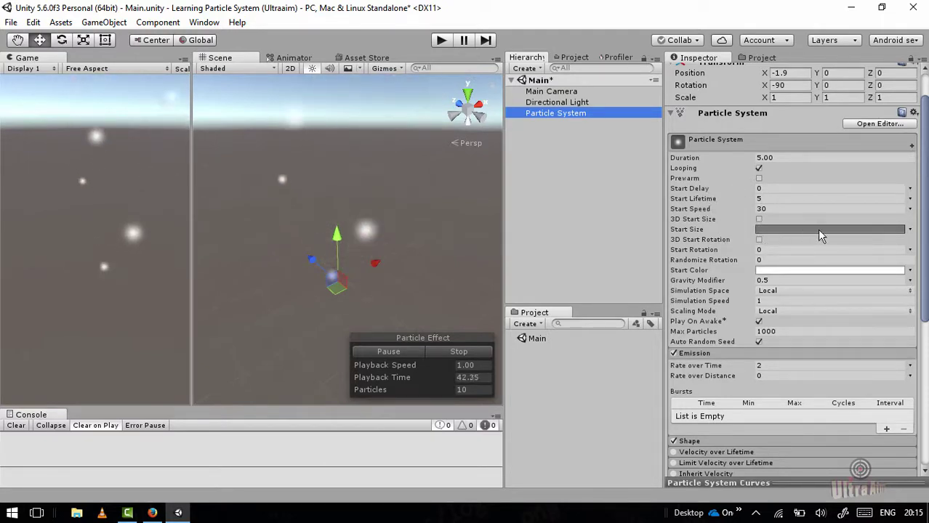
pyautogui.click(910, 229)
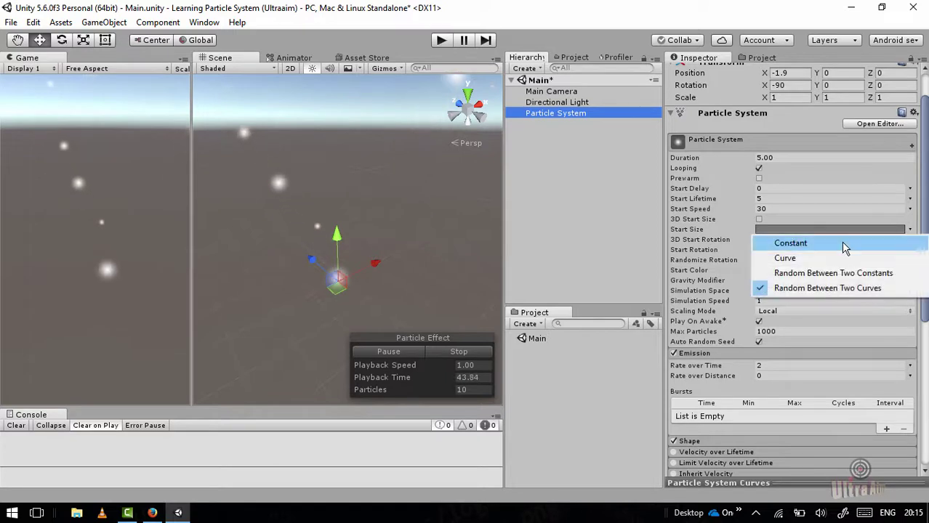
pyautogui.click(839, 241)
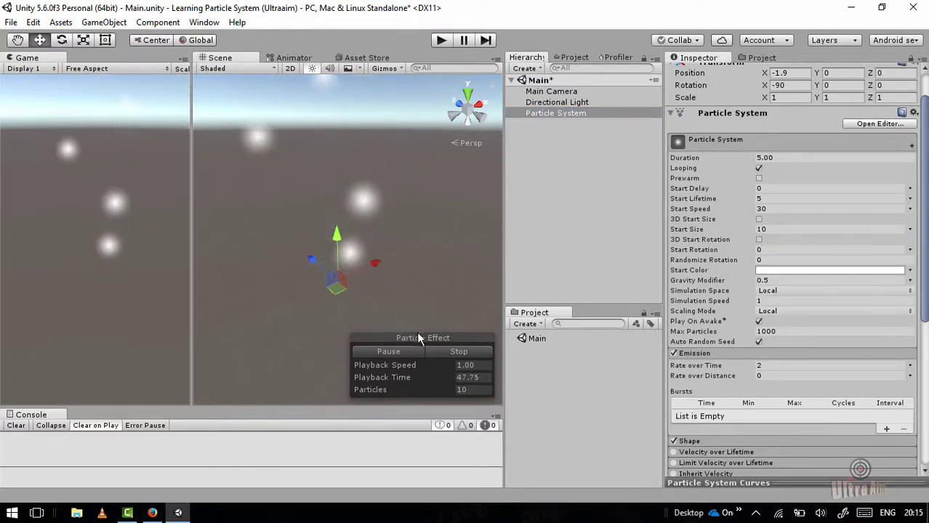
# Step: Disable Auto Random Seed and restart the particle preview several times to compare the emission pattern between runs
pyautogui.click(758, 342)
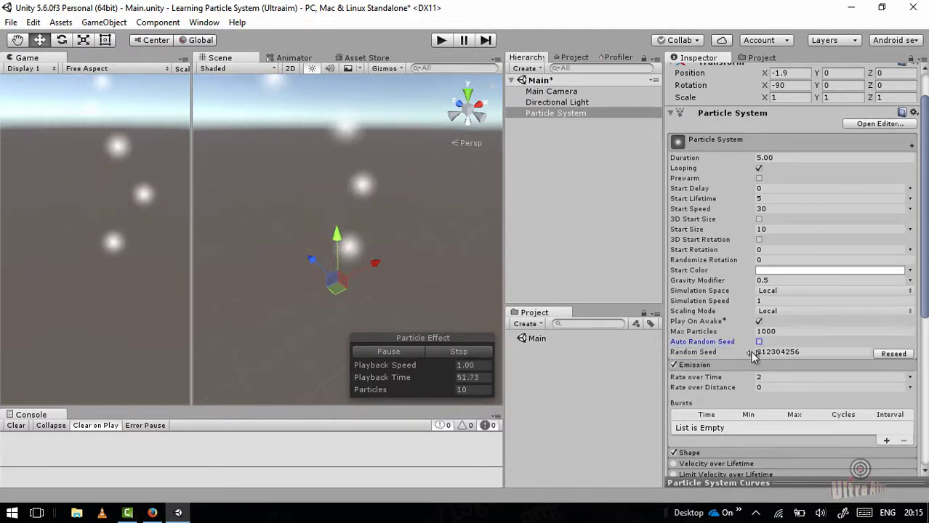
pyautogui.click(469, 352)
pyautogui.click(387, 353)
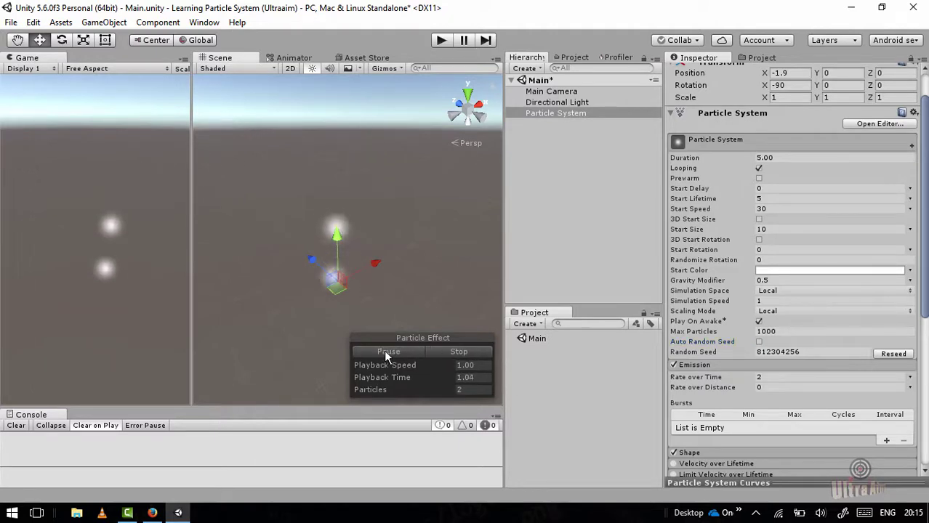
pyautogui.click(438, 352)
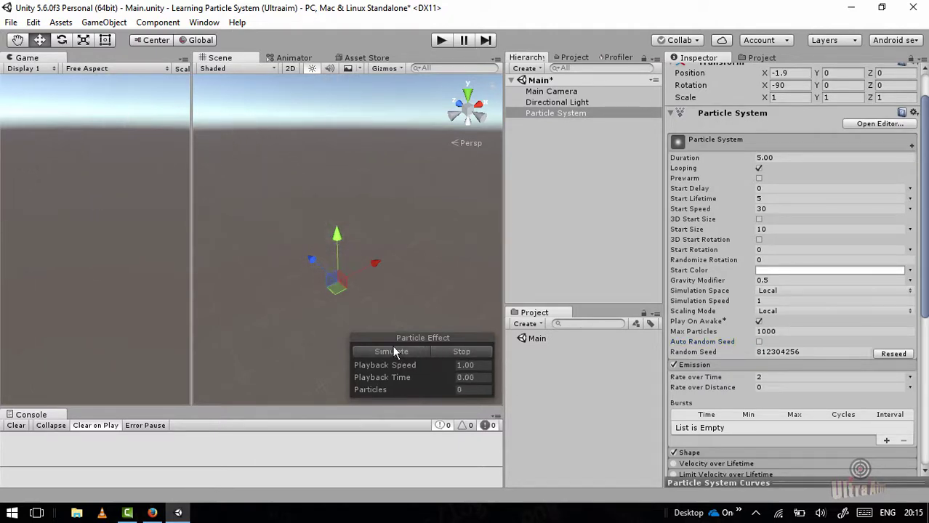
pyautogui.click(393, 352)
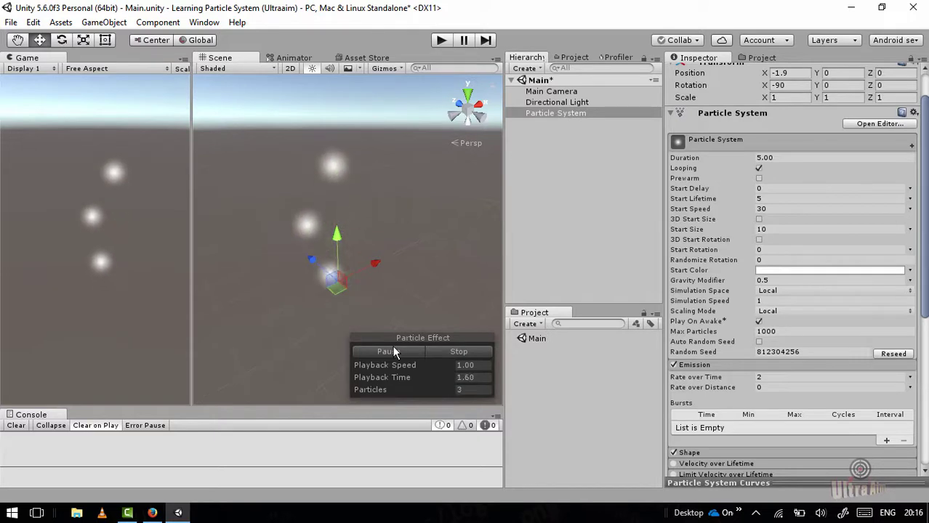
pyautogui.click(438, 352)
pyautogui.click(397, 352)
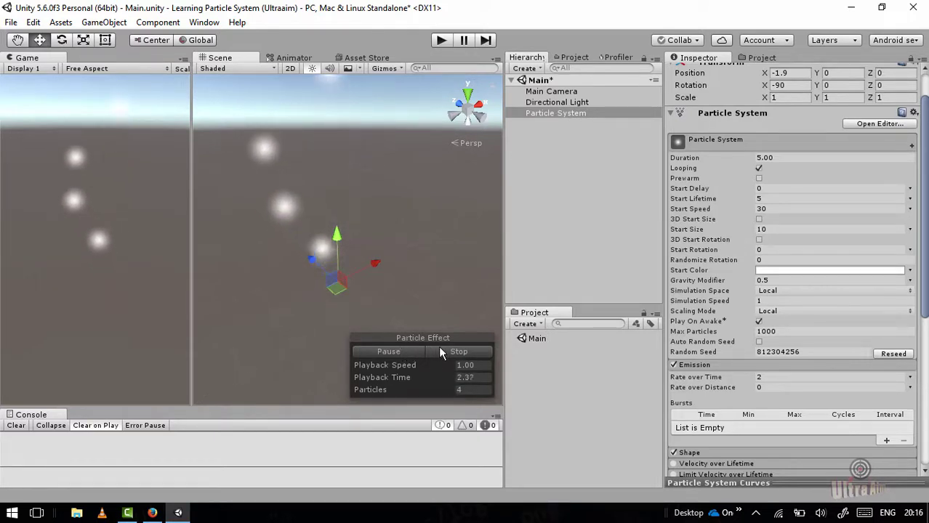
pyautogui.click(398, 351)
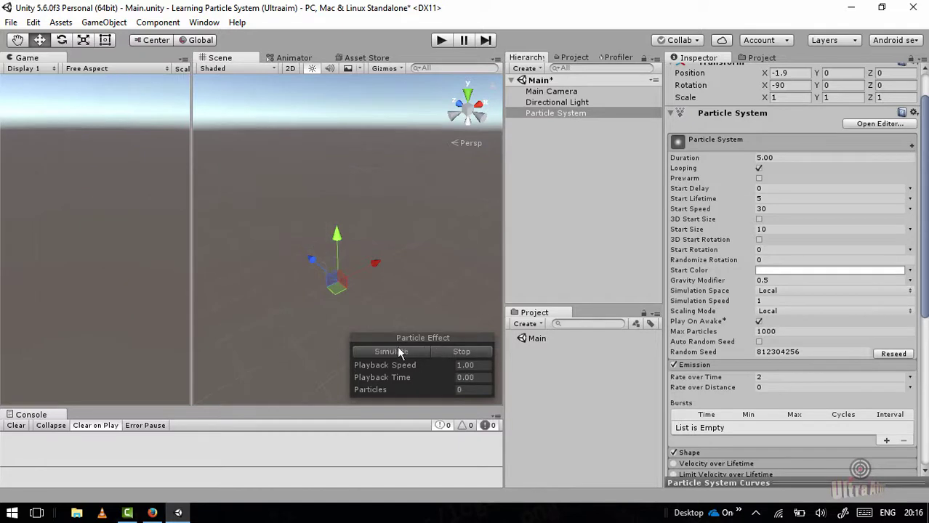
pyautogui.click(435, 350)
# Step: Enable Auto Random Seed again, replay the particle preview twice to compare the patterns, and stop it
pyautogui.click(759, 342)
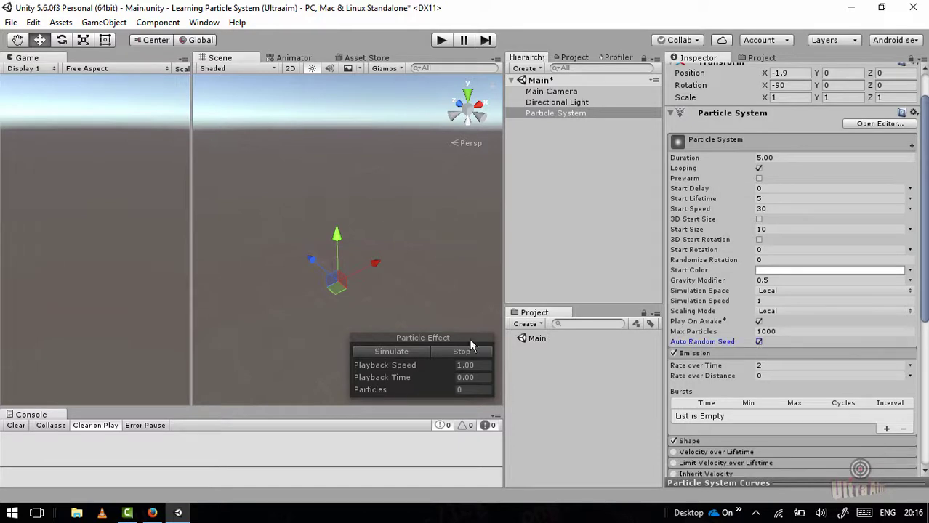
pyautogui.click(416, 353)
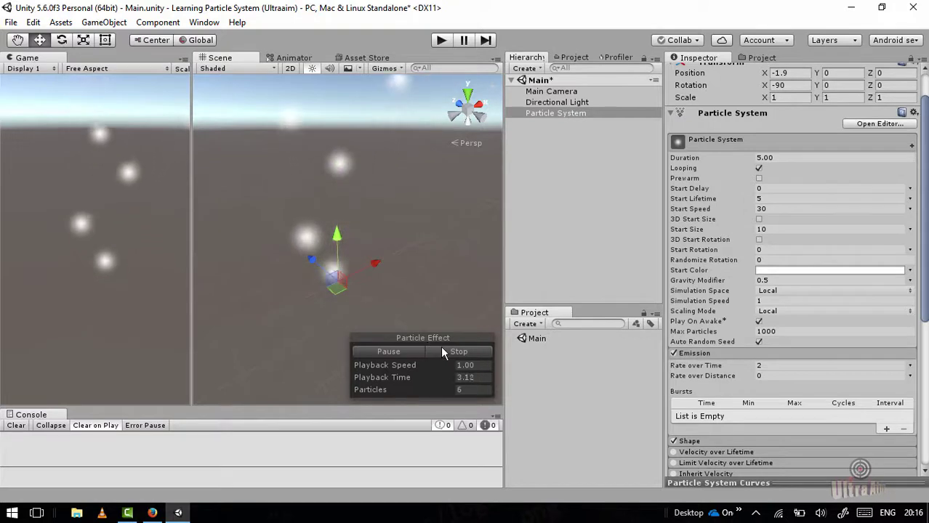
pyautogui.click(442, 352)
pyautogui.click(411, 351)
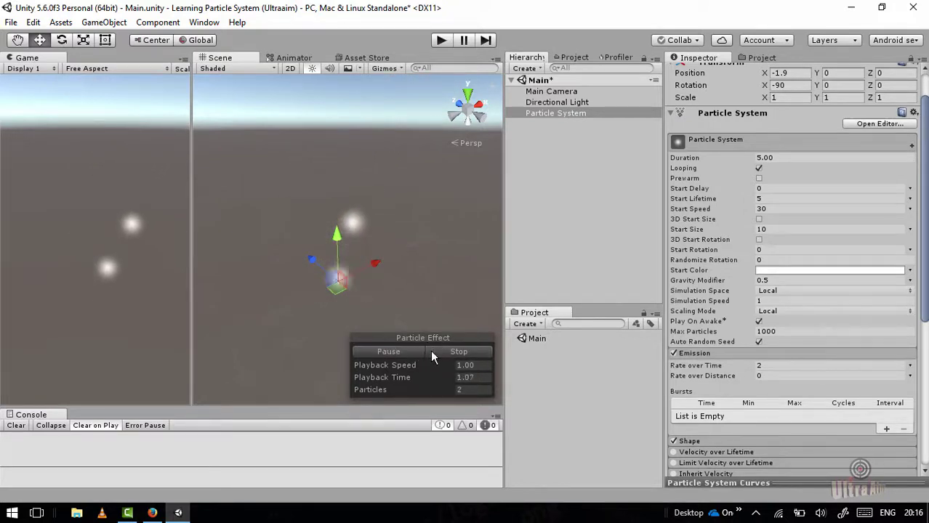
pyautogui.click(449, 352)
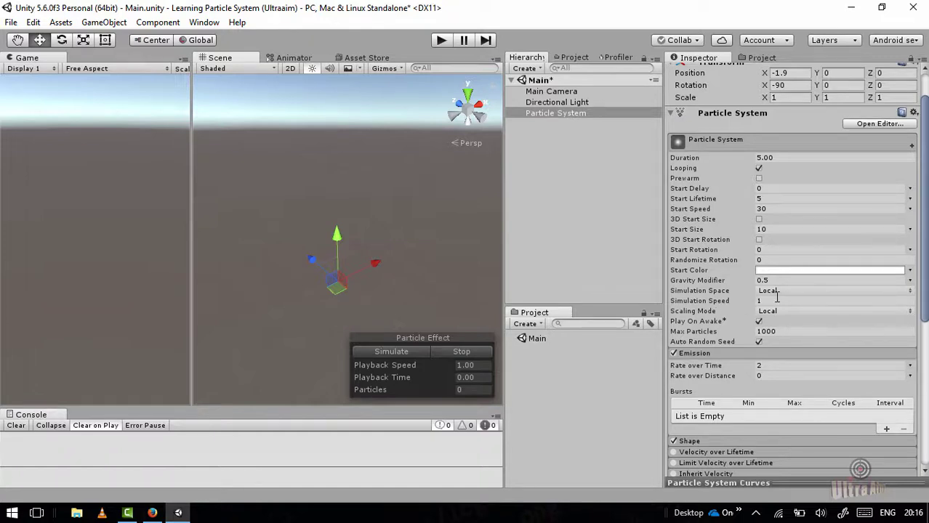
# Step: View the list of particle modules below Emission and deselect the Particle System
pyautogui.scroll(-5, 776, 296)
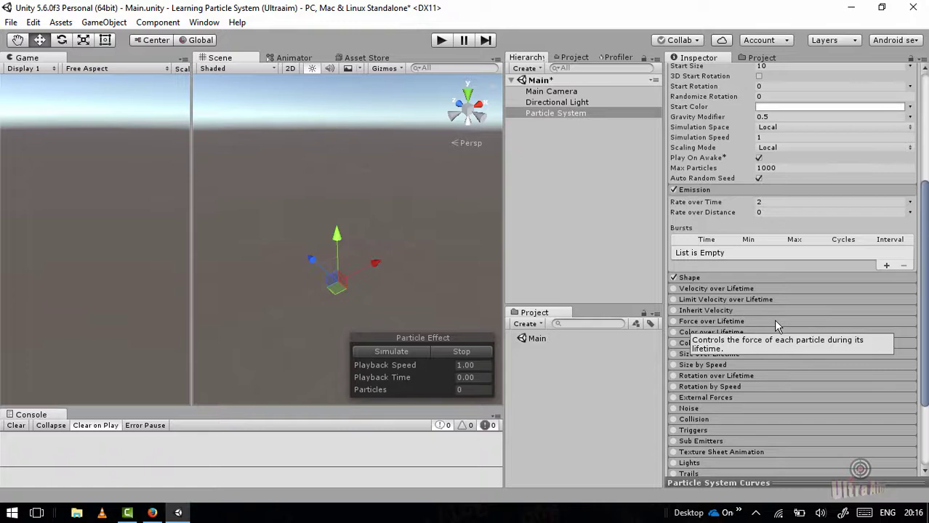
pyautogui.hotkey('alt', 'w')
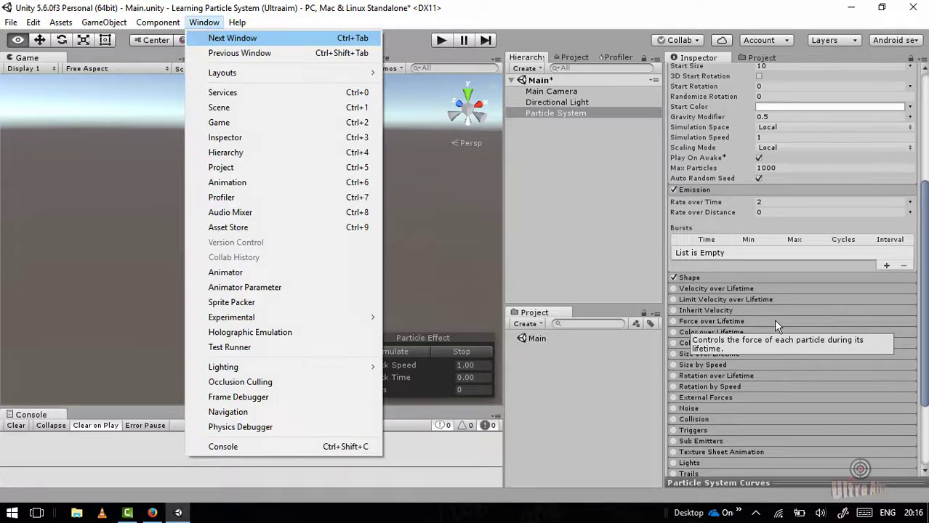
pyautogui.click(596, 242)
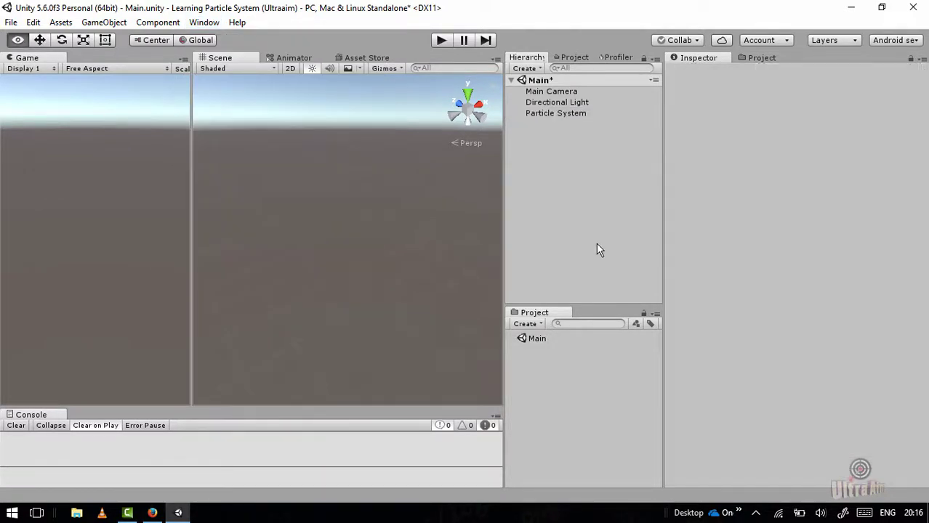